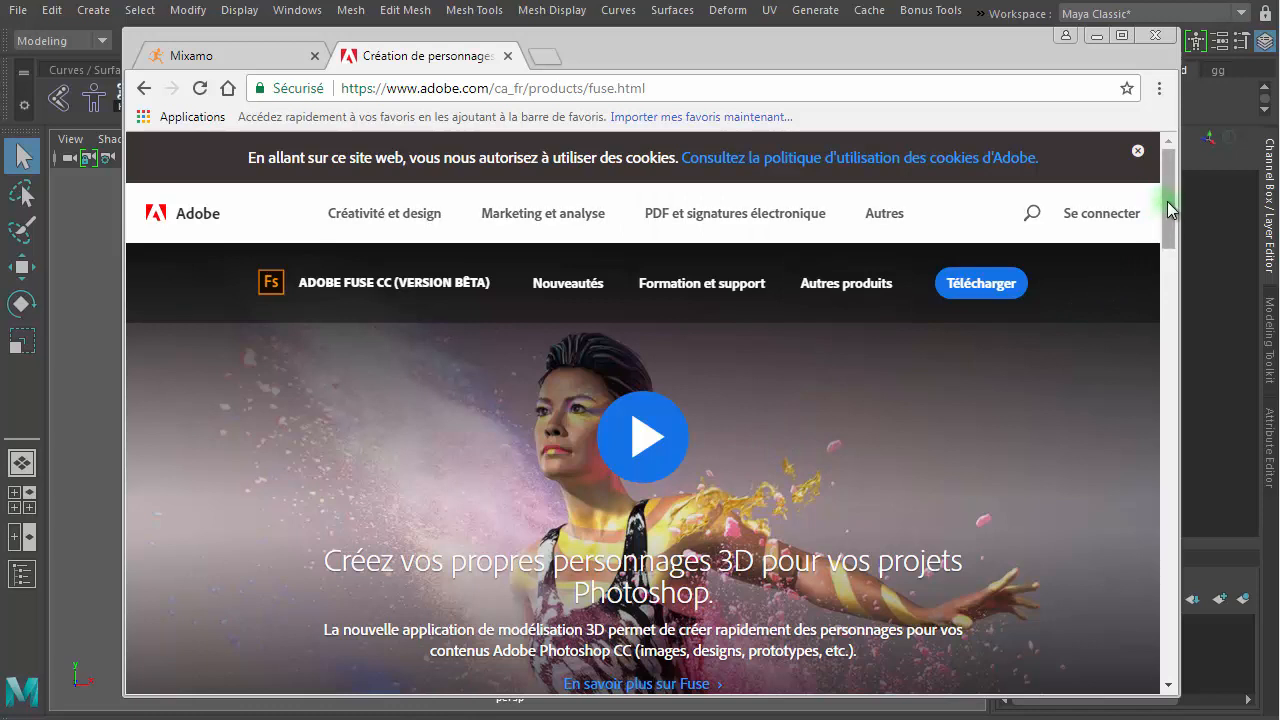
Step: Look over the Adobe Fuse CC product page and the Mixamo home page, and return to the character scene in Maya
scroll(1169, 237, down, 3)
scroll(1173, 210, up, 3)
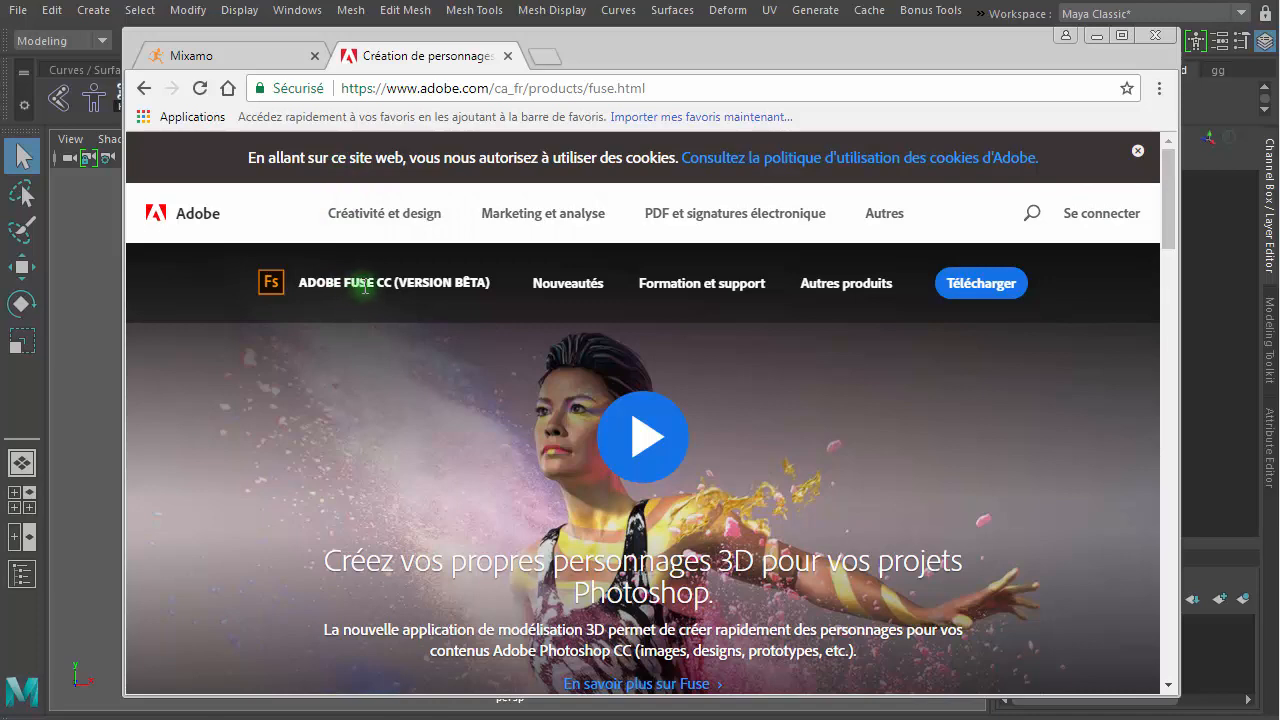
mouse_move(618, 57)
mouse_down()
mouse_move(1279, 90)
mouse_move(1279, 148)
mouse_move(660, 57)
mouse_move(627, 64)
mouse_up()
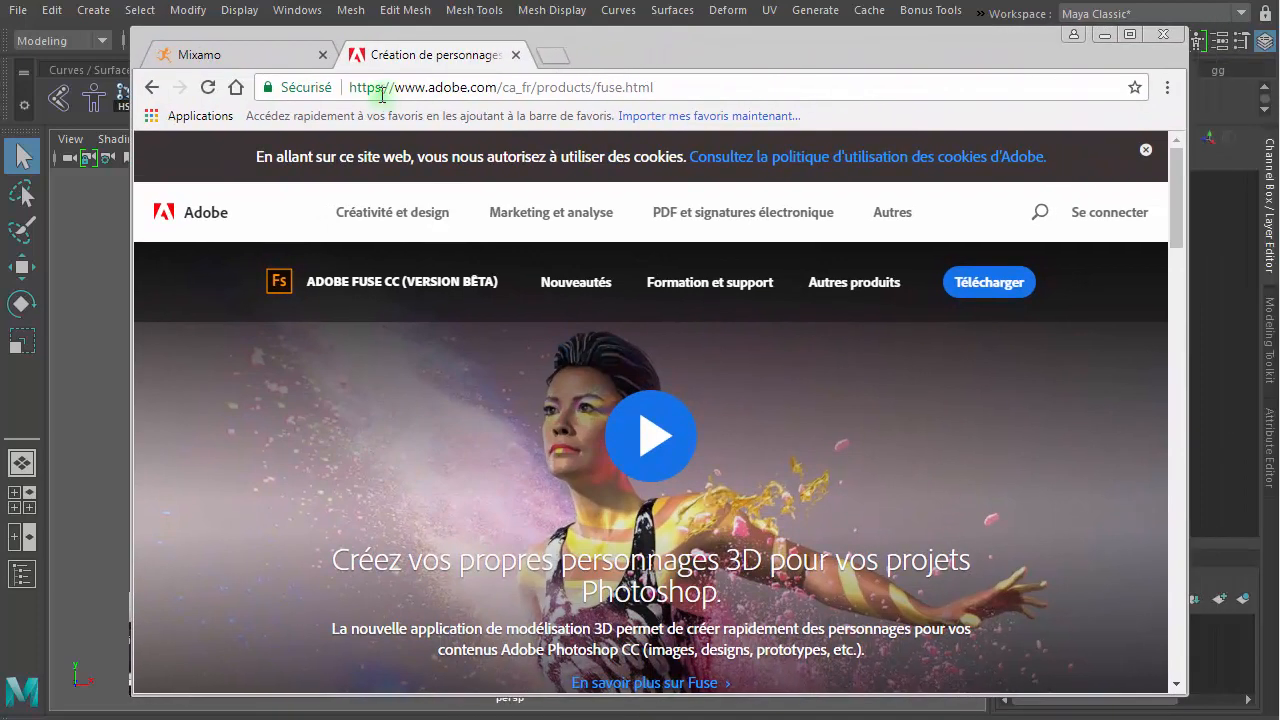
click(272, 57)
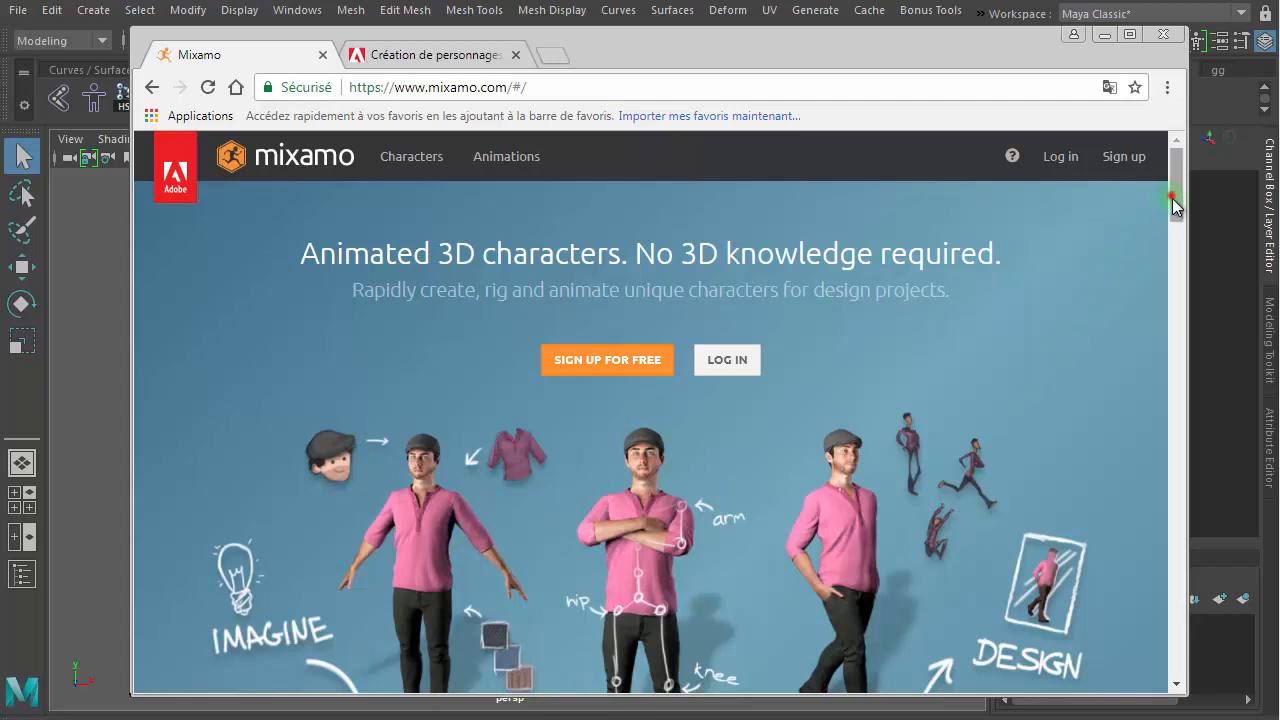
drag(1175, 205, 1175, 222)
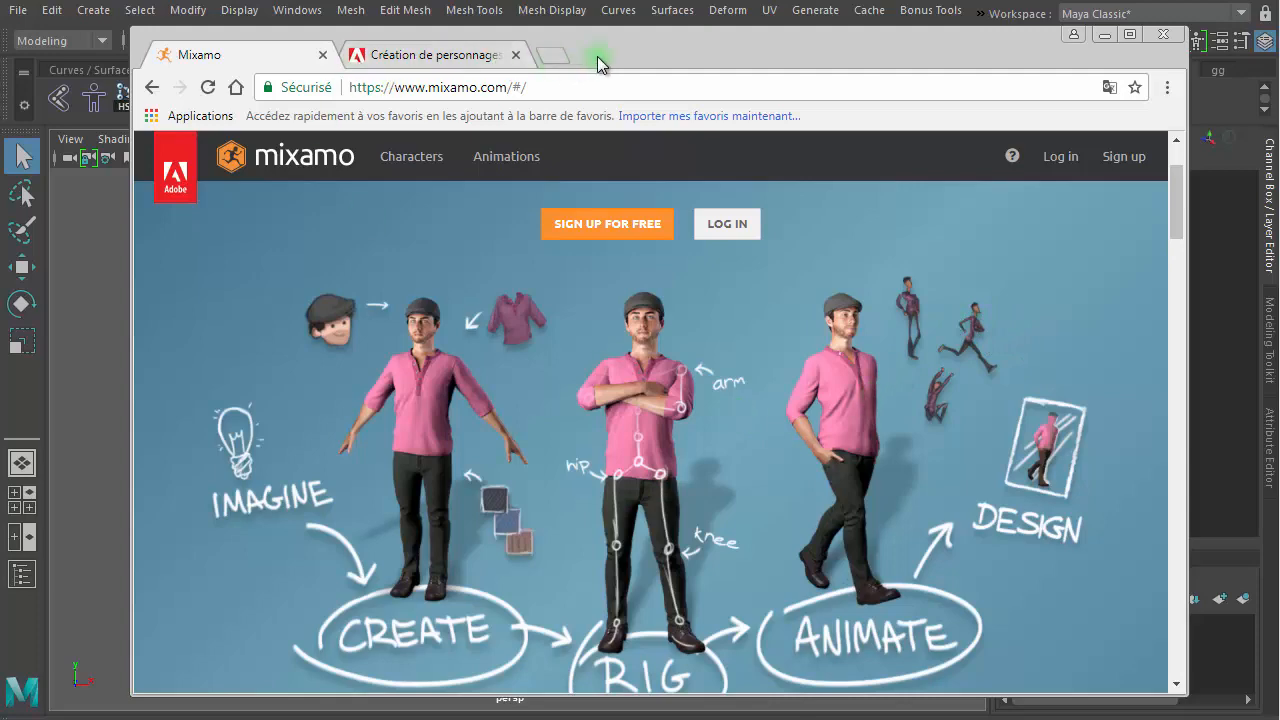
drag(614, 51, 665, 67)
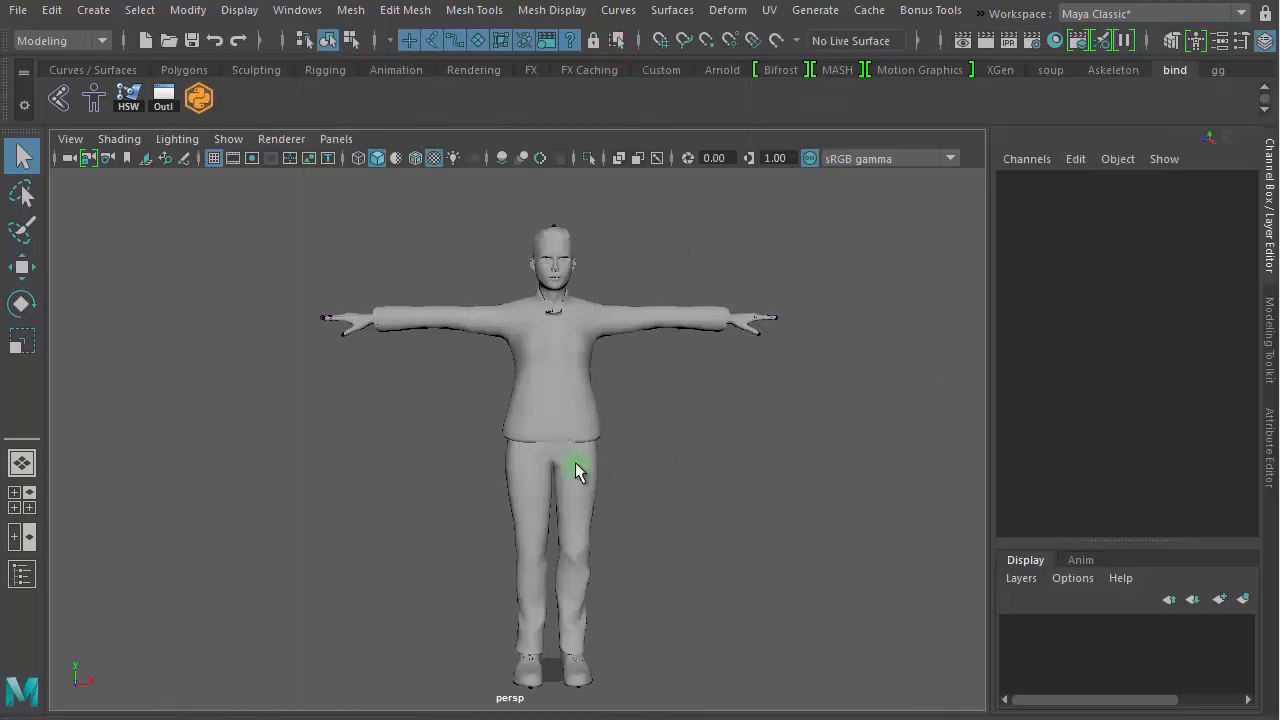
Step: Turn on X-ray joint display in the perspective view so the skeleton shows through the character mesh
alt+drag(653, 543, 631, 548)
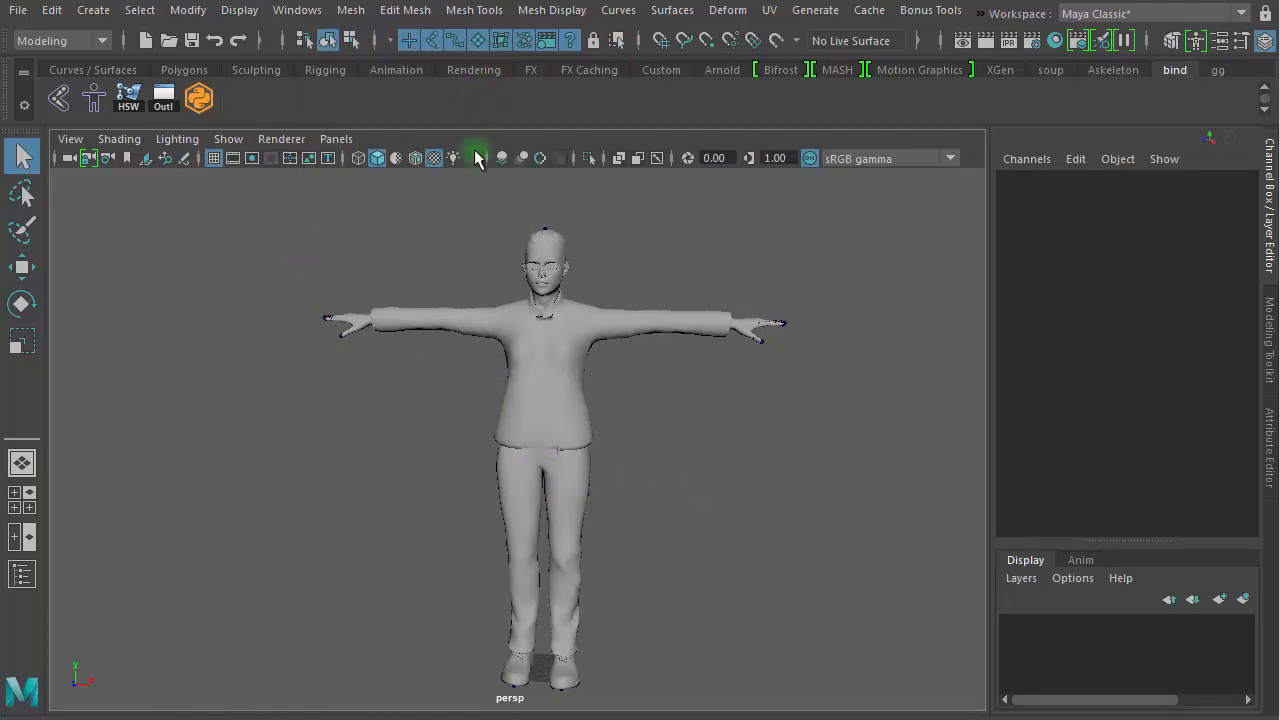
alt+drag(612, 469, 629, 466)
click(582, 434)
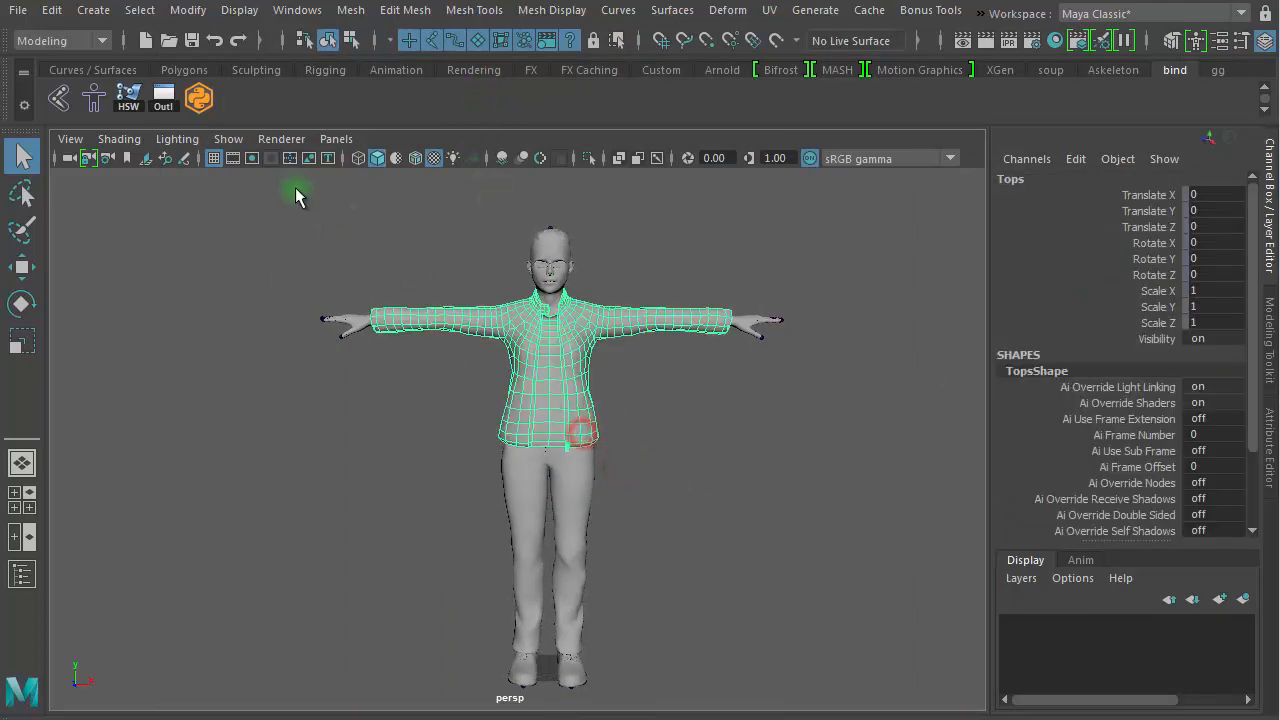
click(657, 158)
click(729, 447)
click(671, 480)
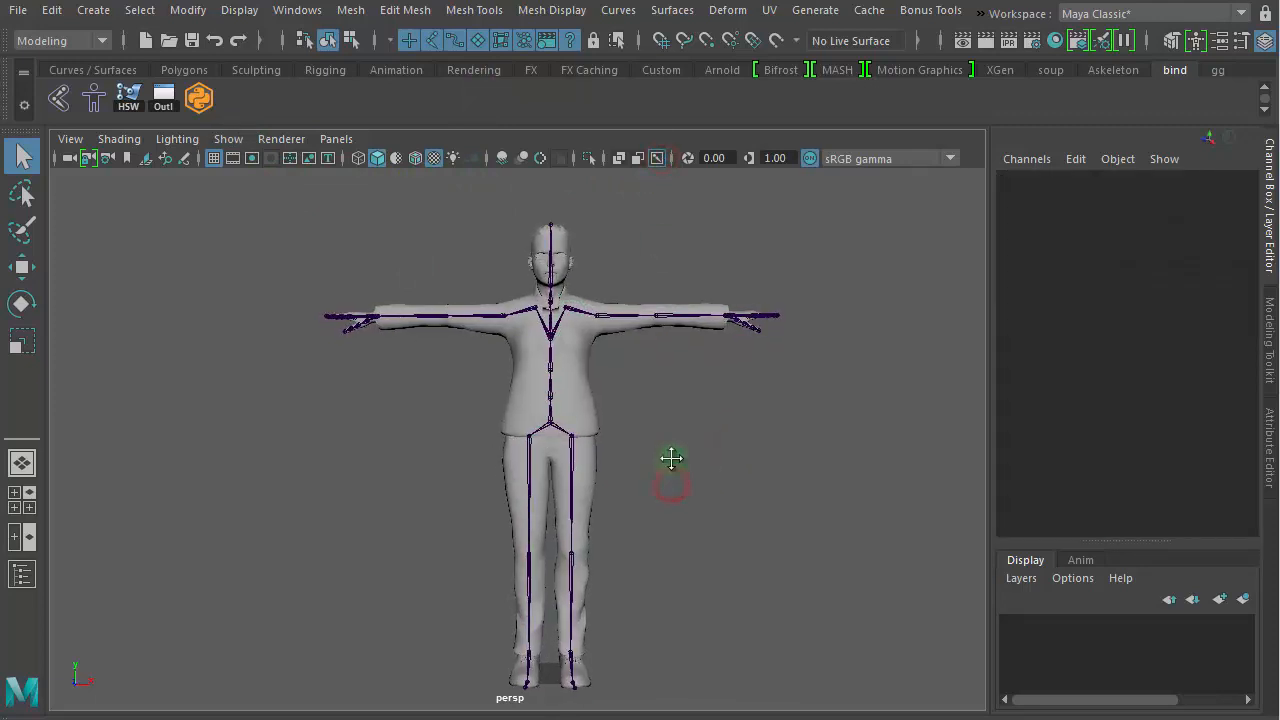
Step: Test the skin deformation by rotating the left arm joint downward, undo the rotation, and deselect the joint
alt+middle_drag(671, 458, 782, 491)
alt+right_drag(628, 503, 757, 494)
alt+middle_drag(757, 494, 570, 558)
drag(610, 351, 610, 395)
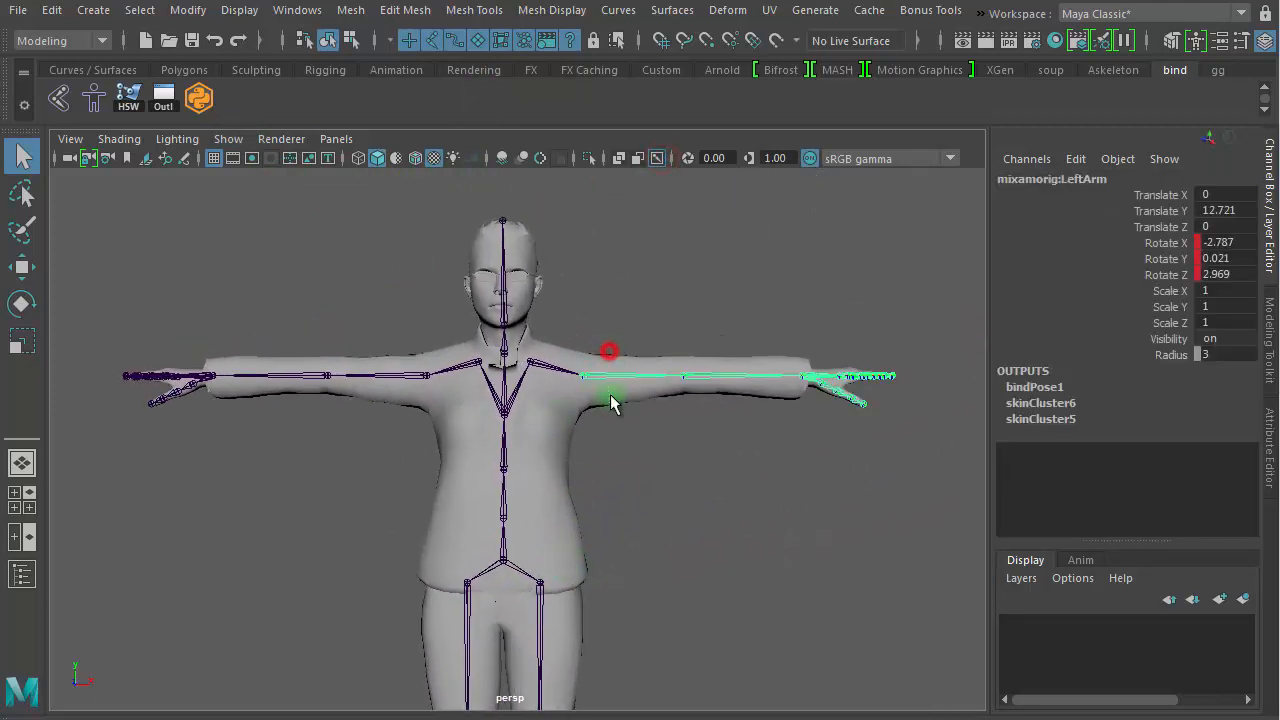
key(e)
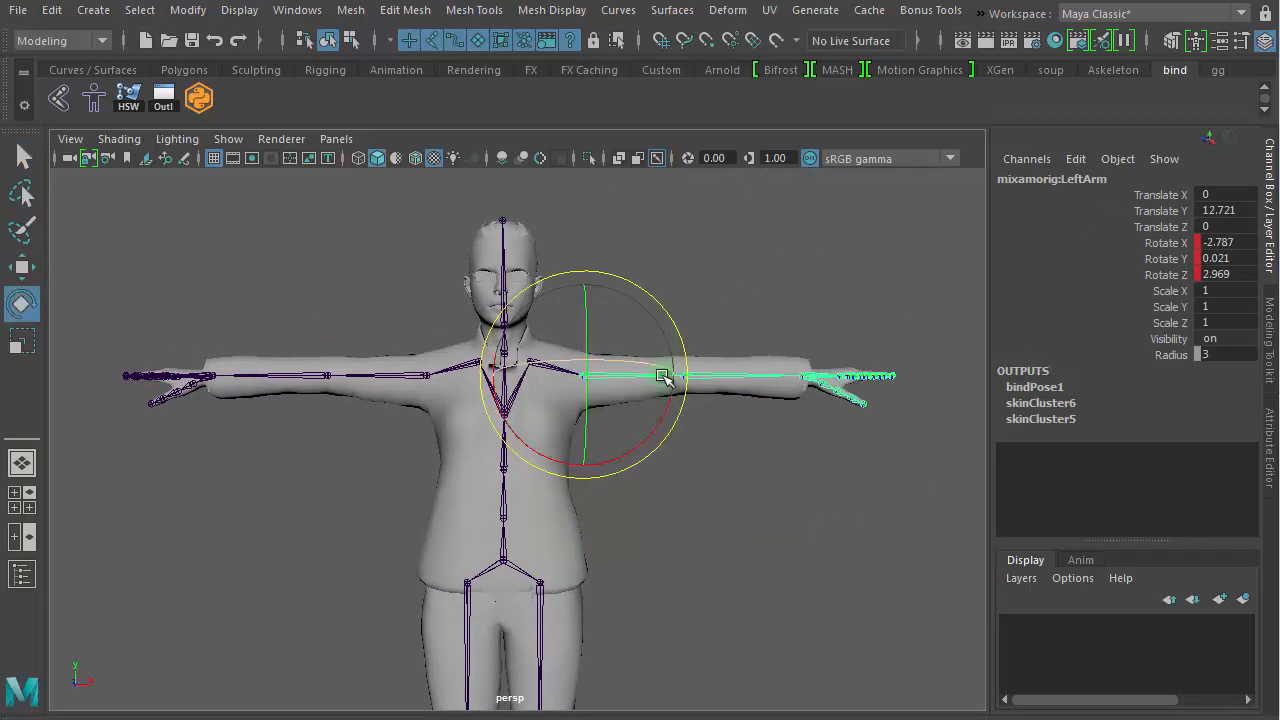
drag(666, 409, 599, 501)
key(ctrl+z)
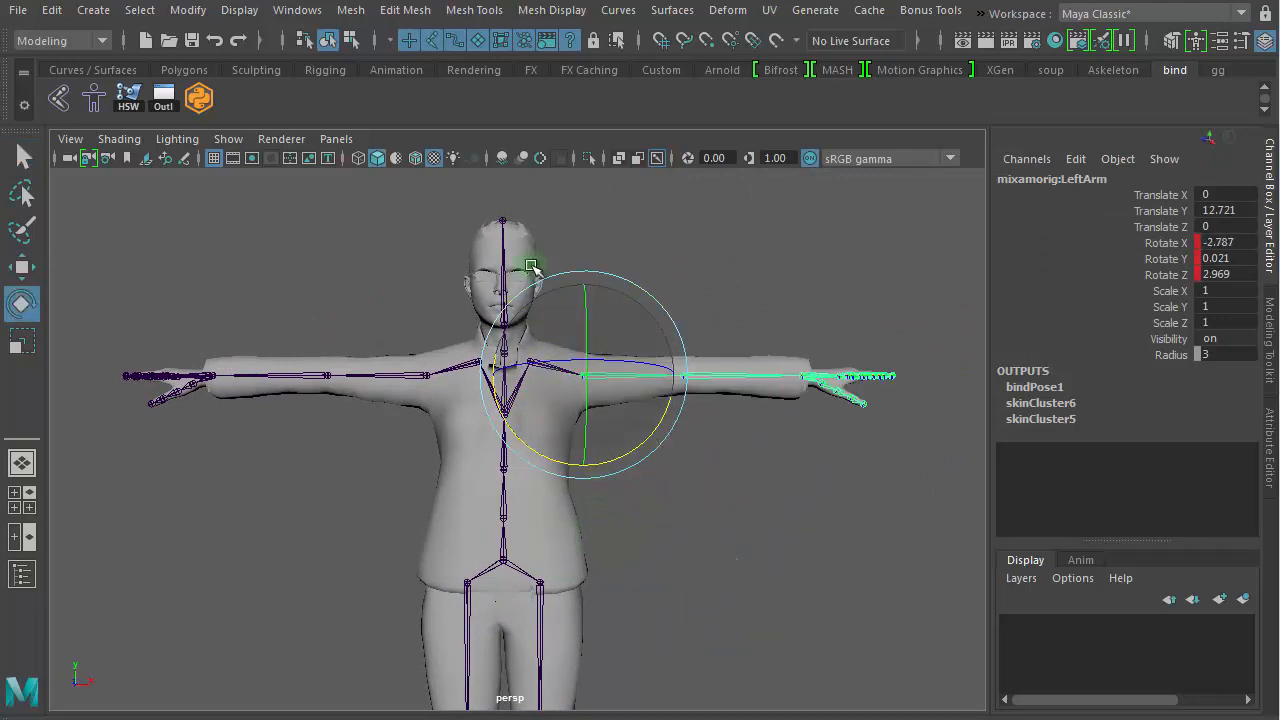
click(713, 225)
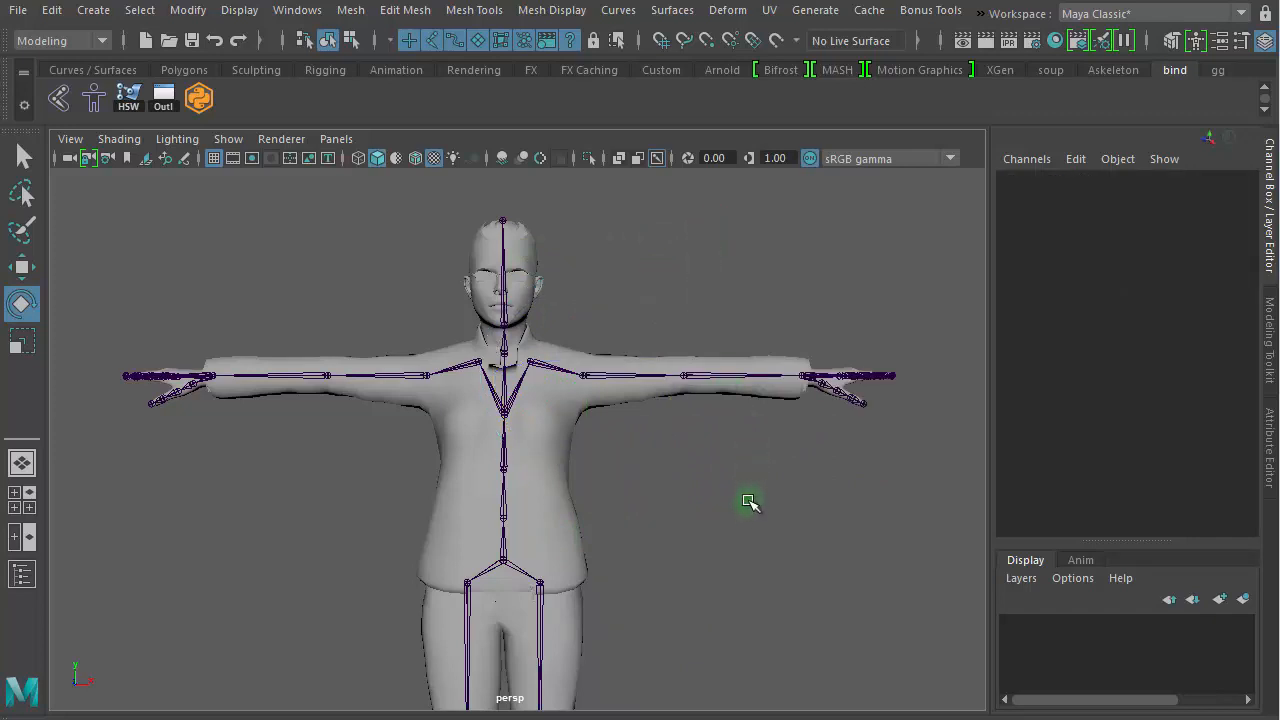
Step: Turn on wireframe on shaded in the perspective view to show the mesh topology around the joints
alt+right_drag(740, 497, 783, 478)
alt+drag(783, 478, 714, 514)
mouse_move(714, 514)
alt+right_down()
mouse_move(516, 486)
mouse_move(672, 503)
alt+right_up()
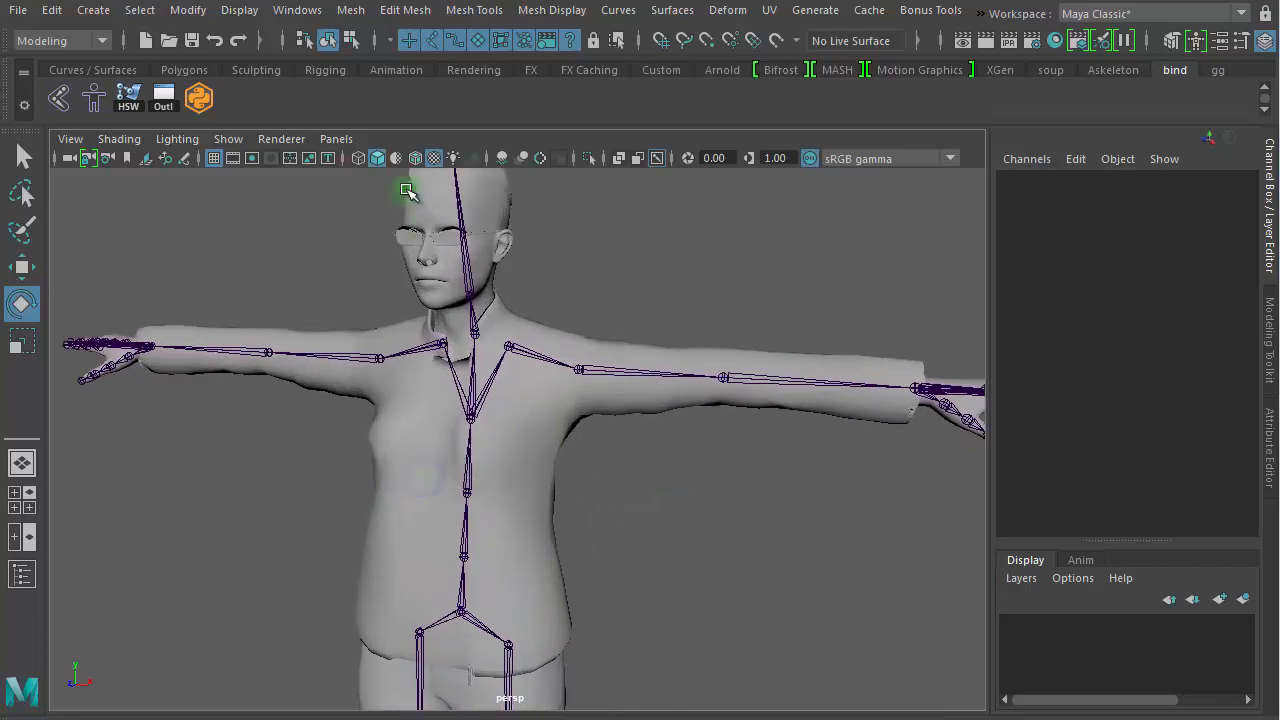
click(418, 158)
alt+drag(611, 446, 651, 406)
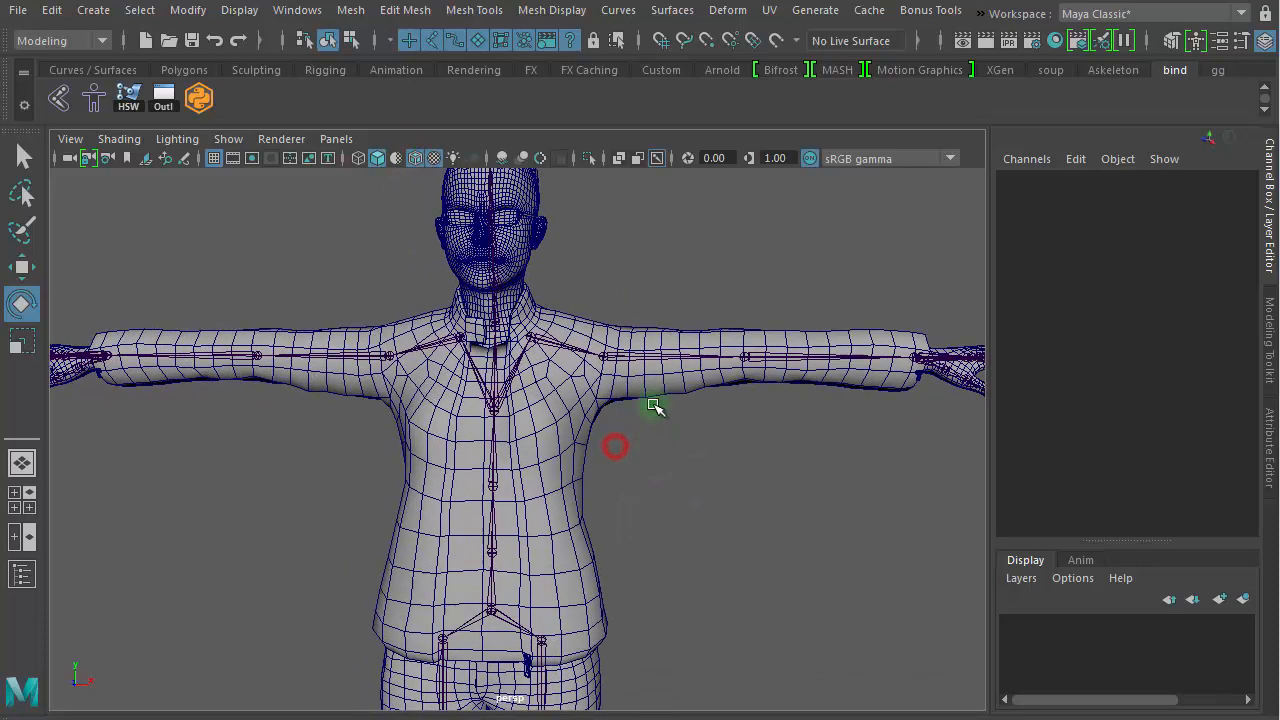
Step: Test-rotate the left arm joint down to about 80° in X, test-bend the left forearm joint, and undo both rotations
drag(648, 284, 562, 463)
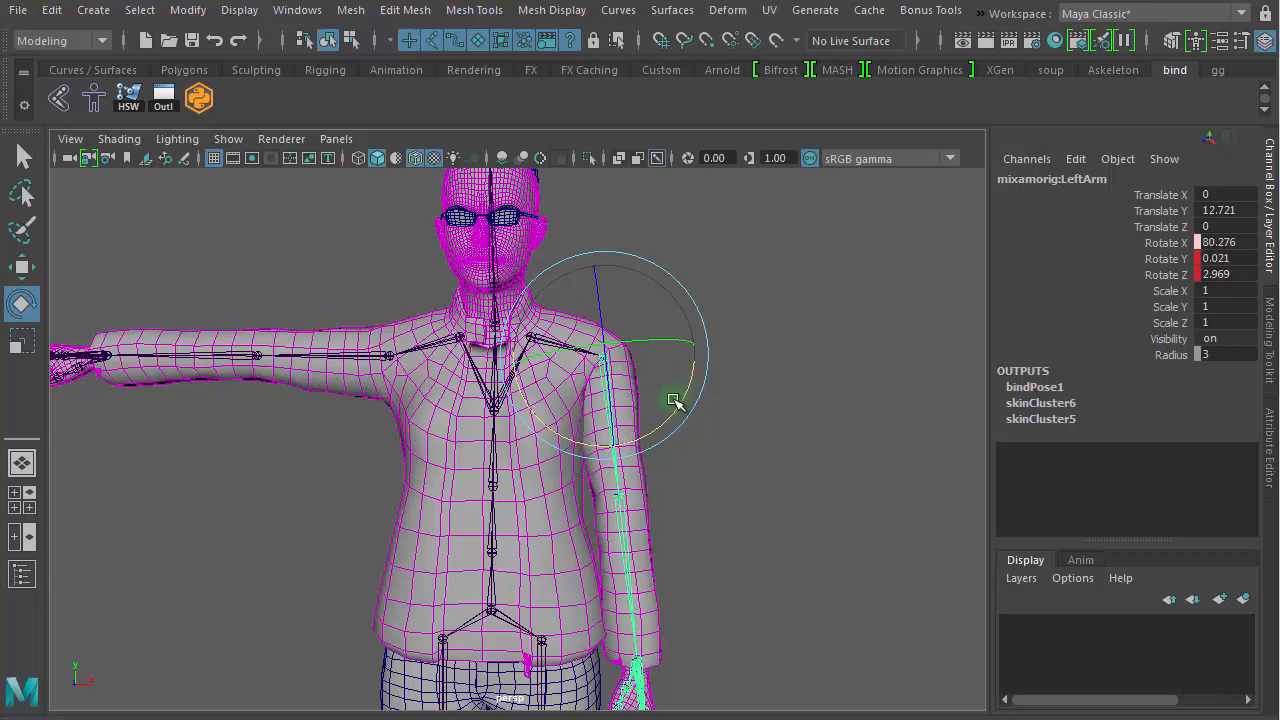
drag(686, 401, 723, 400)
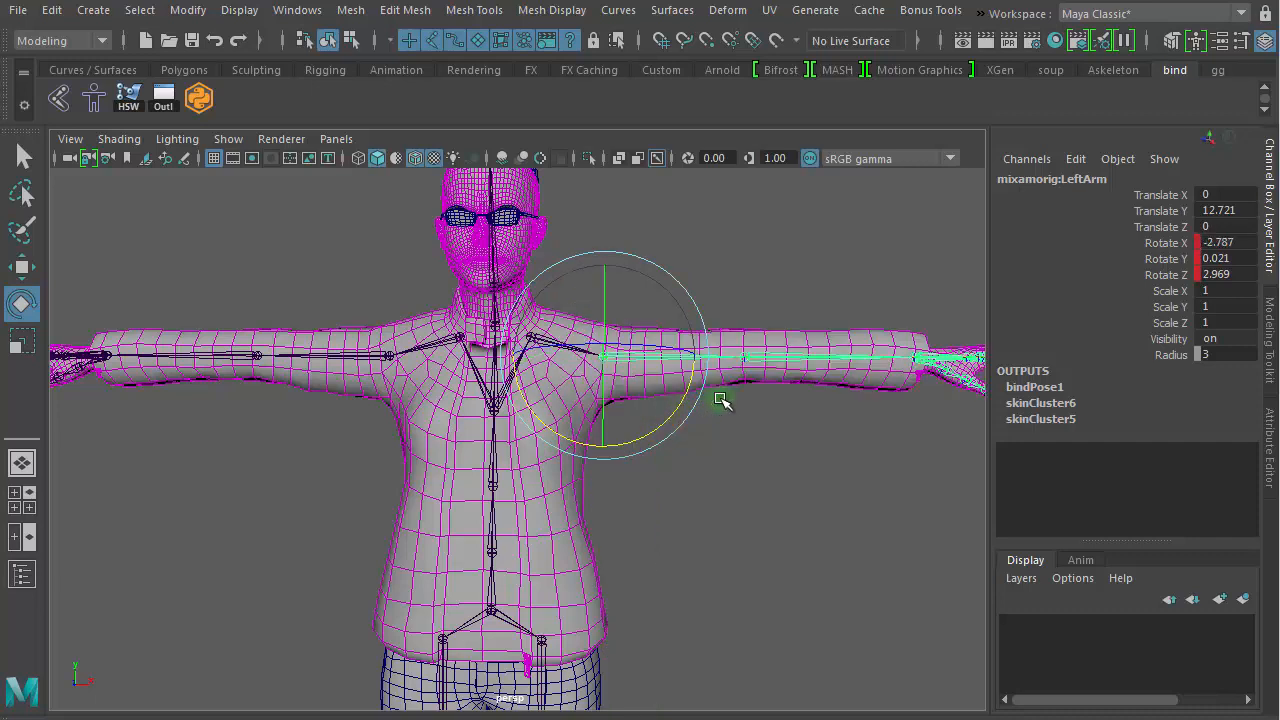
click(808, 360)
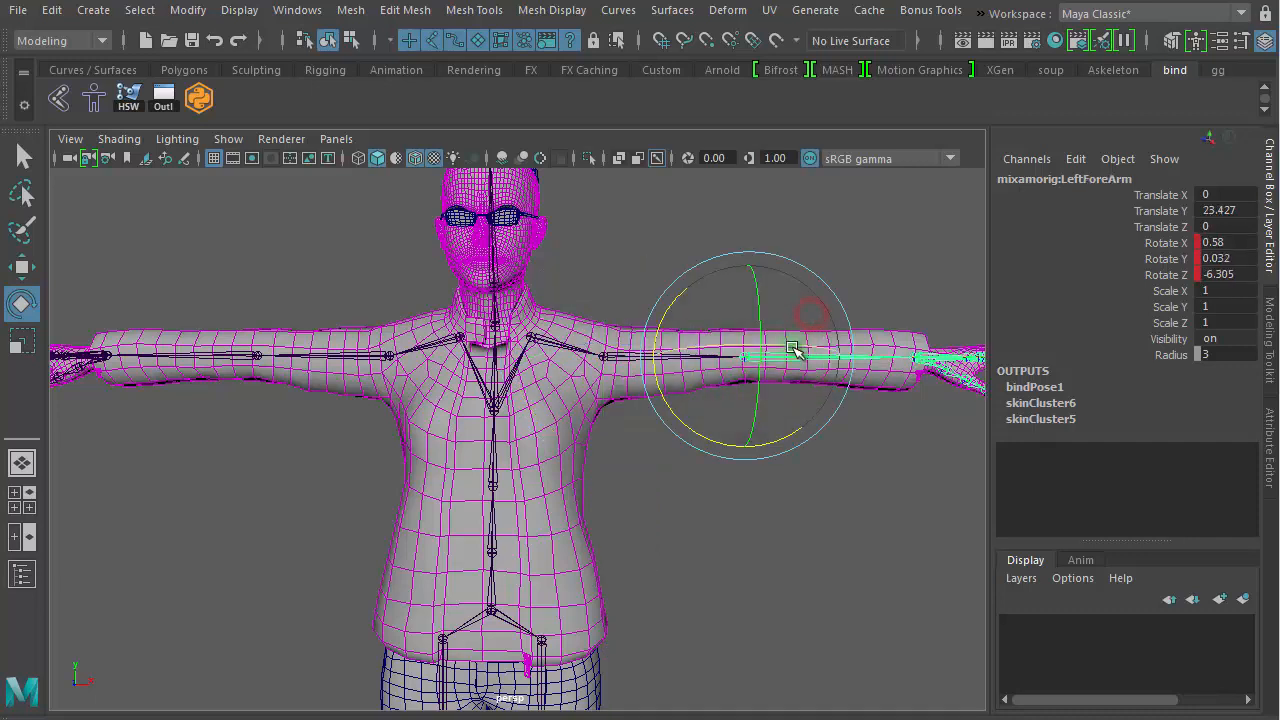
drag(792, 352, 675, 357)
key(ctrl+z)
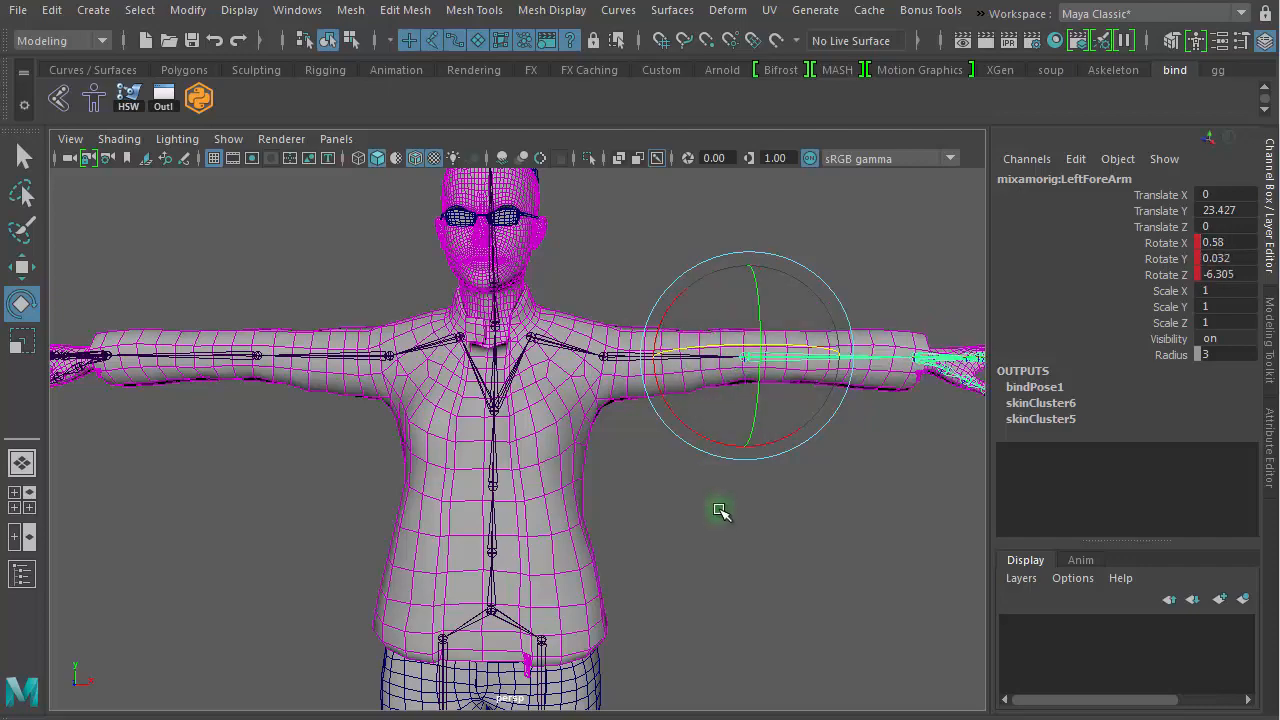
click(786, 527)
Step: Examine the neck joint from the side of the character and select the head joint above it
alt+right_drag(543, 464, 846, 450)
alt+middle_drag(734, 357, 771, 522)
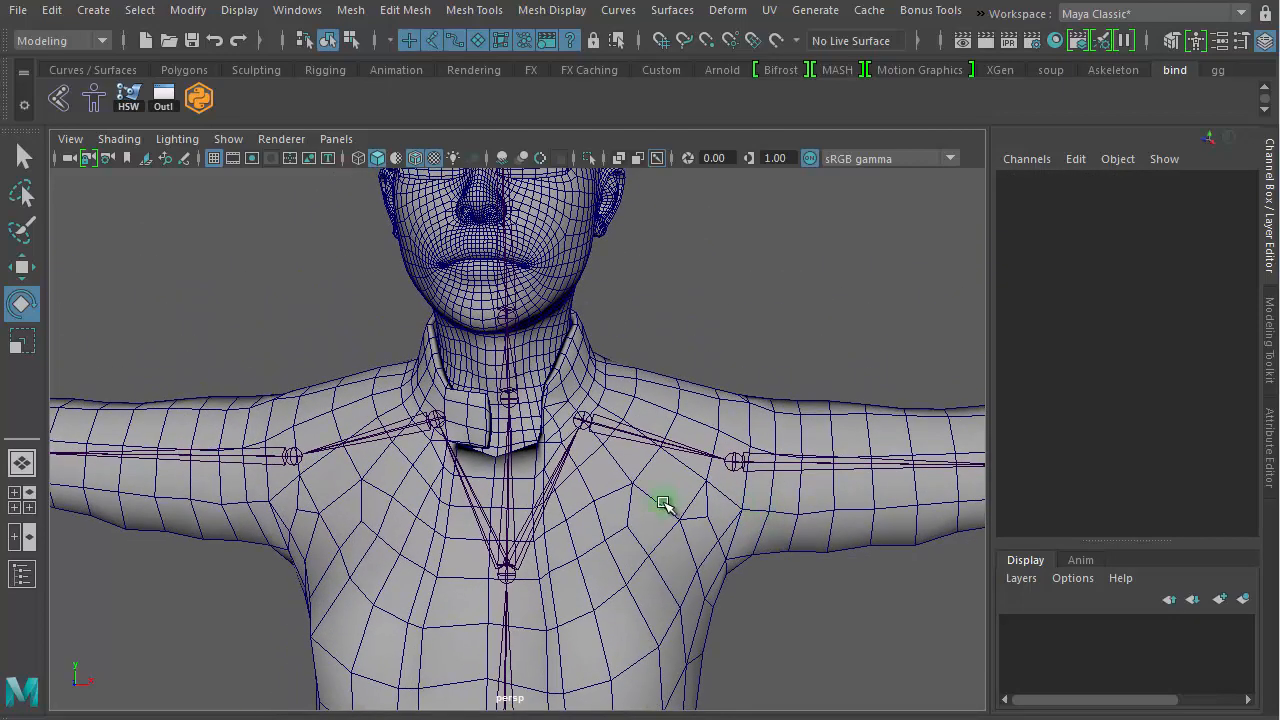
alt+drag(588, 503, 353, 512)
alt+right_drag(405, 484, 680, 472)
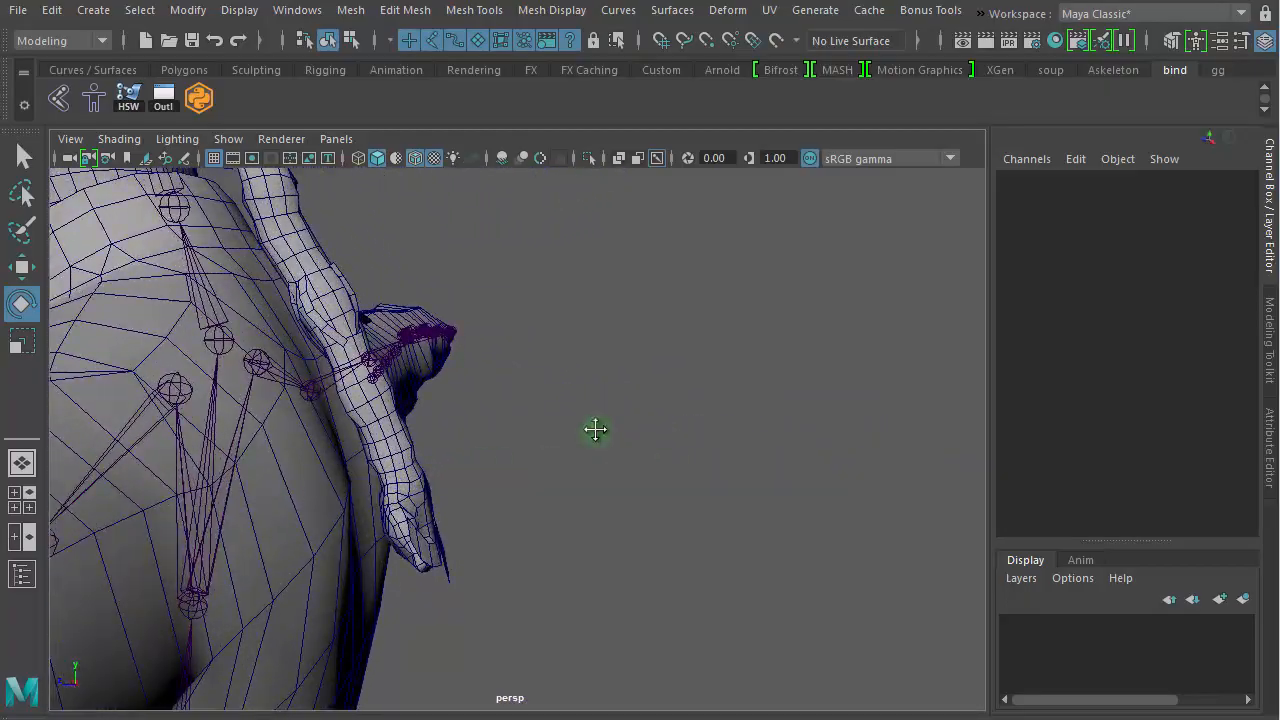
alt+middle_drag(596, 431, 913, 457)
alt+drag(659, 407, 692, 396)
drag(516, 350, 559, 344)
alt+drag(793, 324, 691, 463)
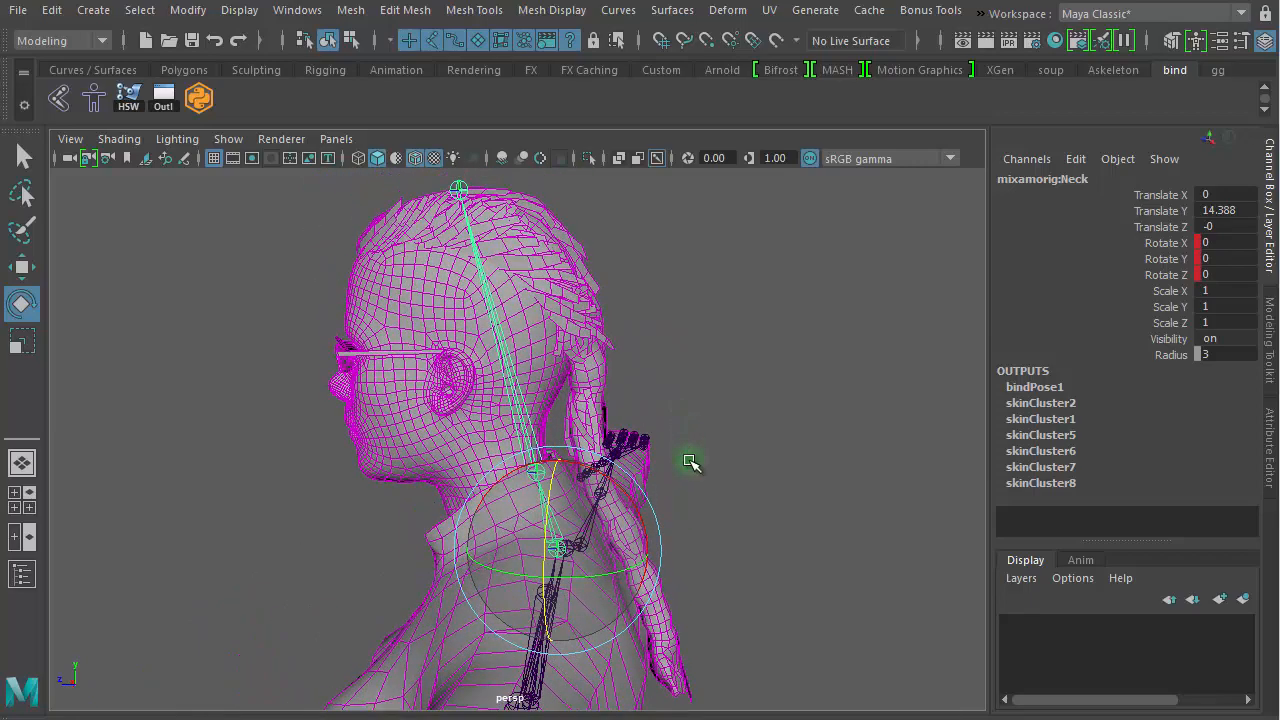
click(775, 398)
click(527, 430)
alt+drag(528, 428, 778, 451)
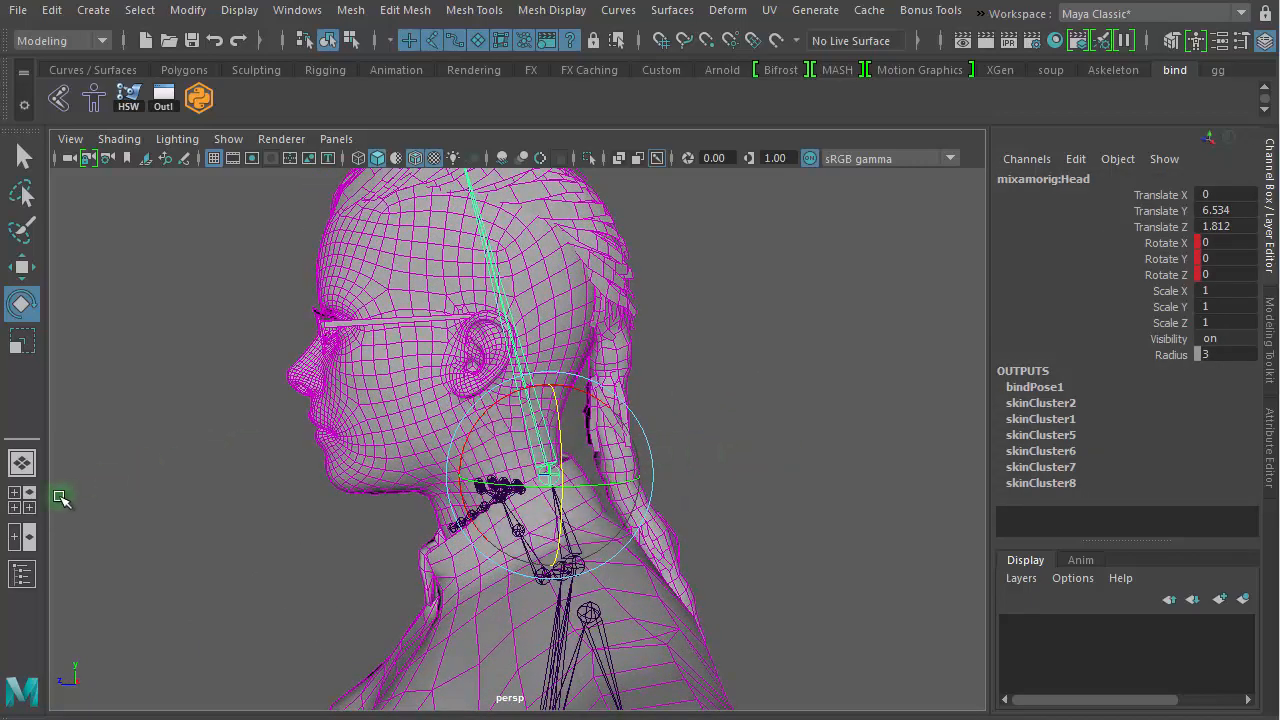
Step: Switch to the full side view of the character's upper body and turn on X-ray joint display there
click(27, 510)
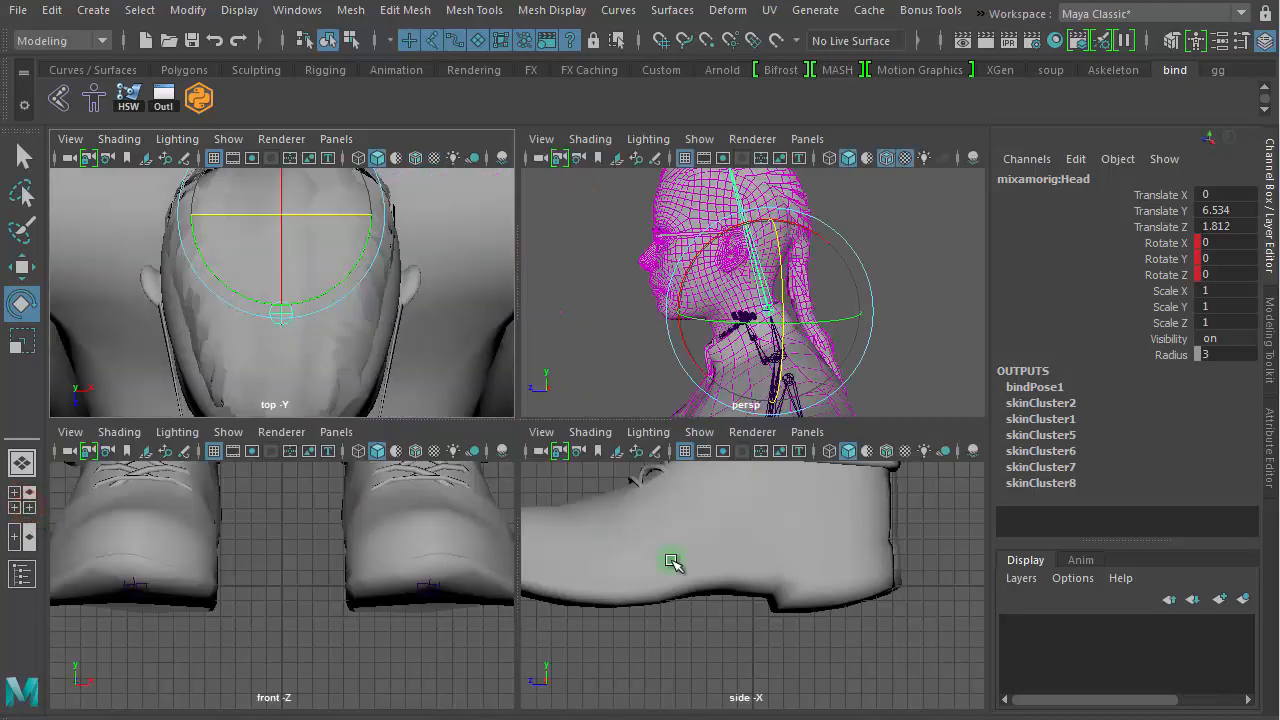
key(space)
alt+right_drag(785, 531, 531, 463)
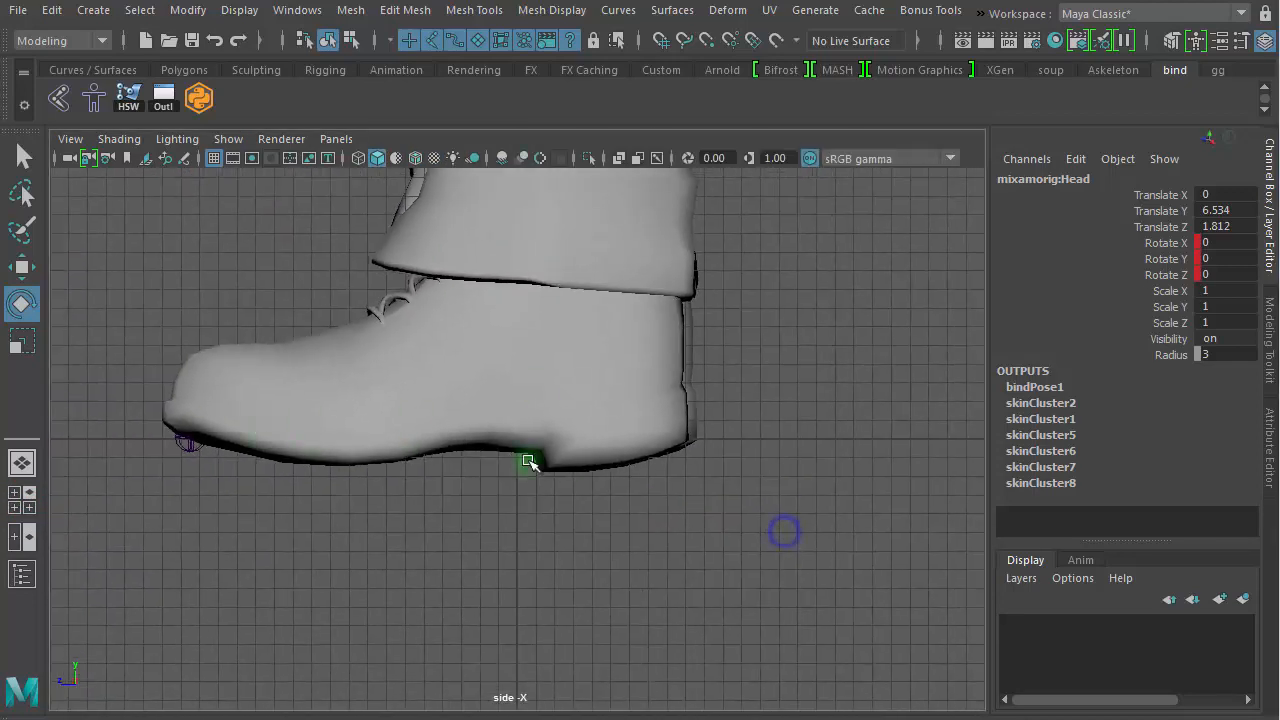
alt+middle_drag(646, 298, 653, 444)
alt+right_drag(653, 444, 200, 392)
alt+middle_drag(439, 354, 443, 655)
alt+right_drag(609, 437, 185, 402)
alt+middle_drag(395, 415, 389, 680)
alt+middle_drag(445, 345, 434, 655)
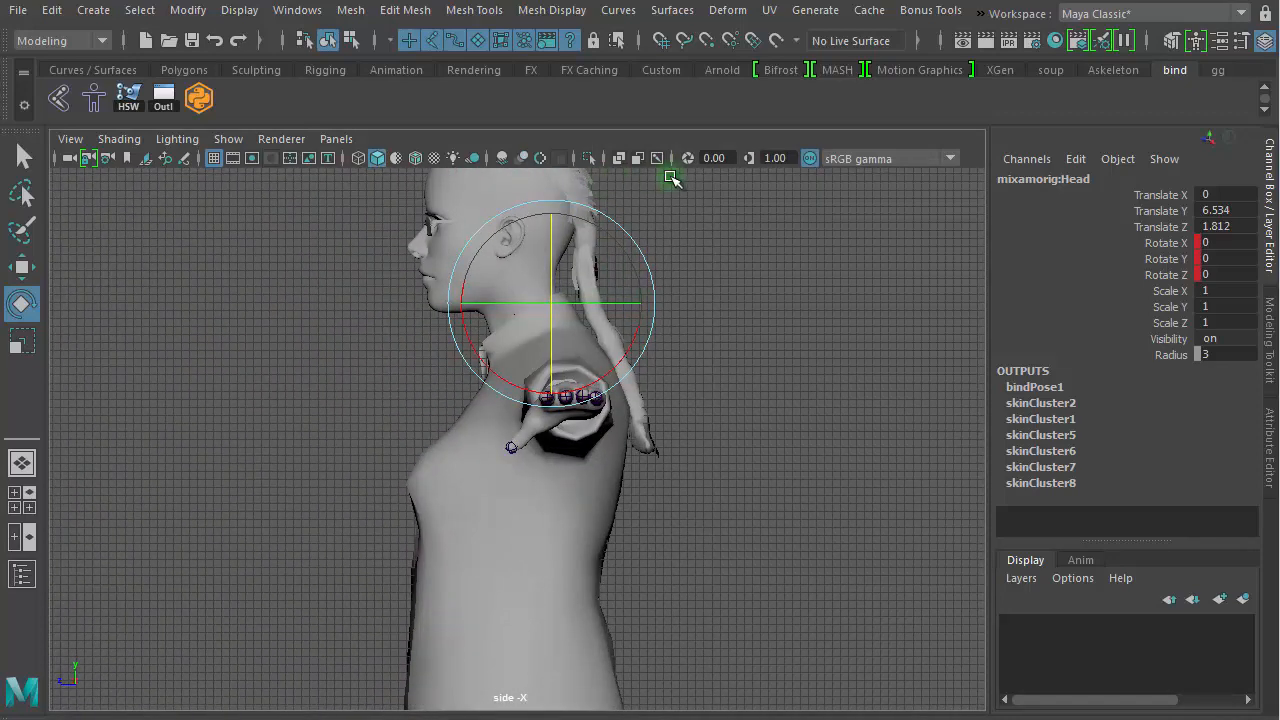
click(659, 159)
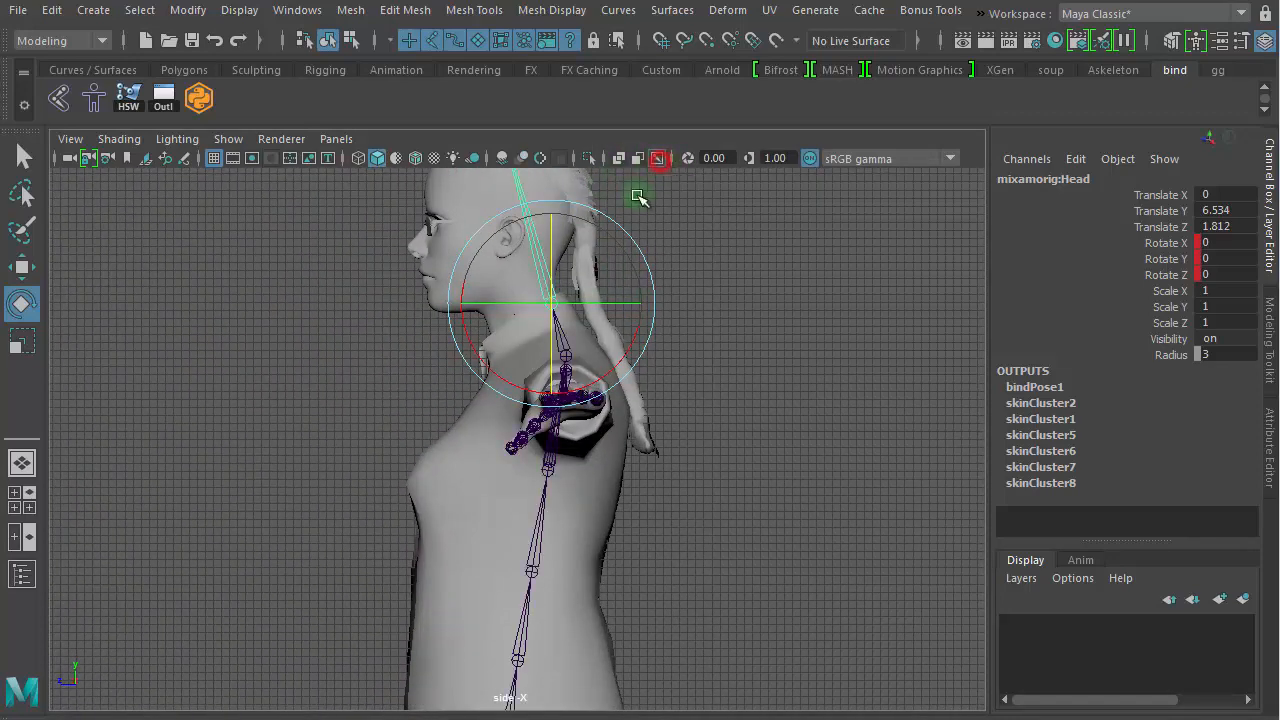
Step: Try moving the head joint up and forward to about Translate Y 16.2 and Z 10.3, and undo the move
scroll(806, 423, up, 5)
alt+middle_drag(680, 374, 617, 628)
alt+right_drag(543, 577, 771, 537)
alt+right_drag(774, 480, 474, 511)
alt+middle_drag(545, 494, 532, 565)
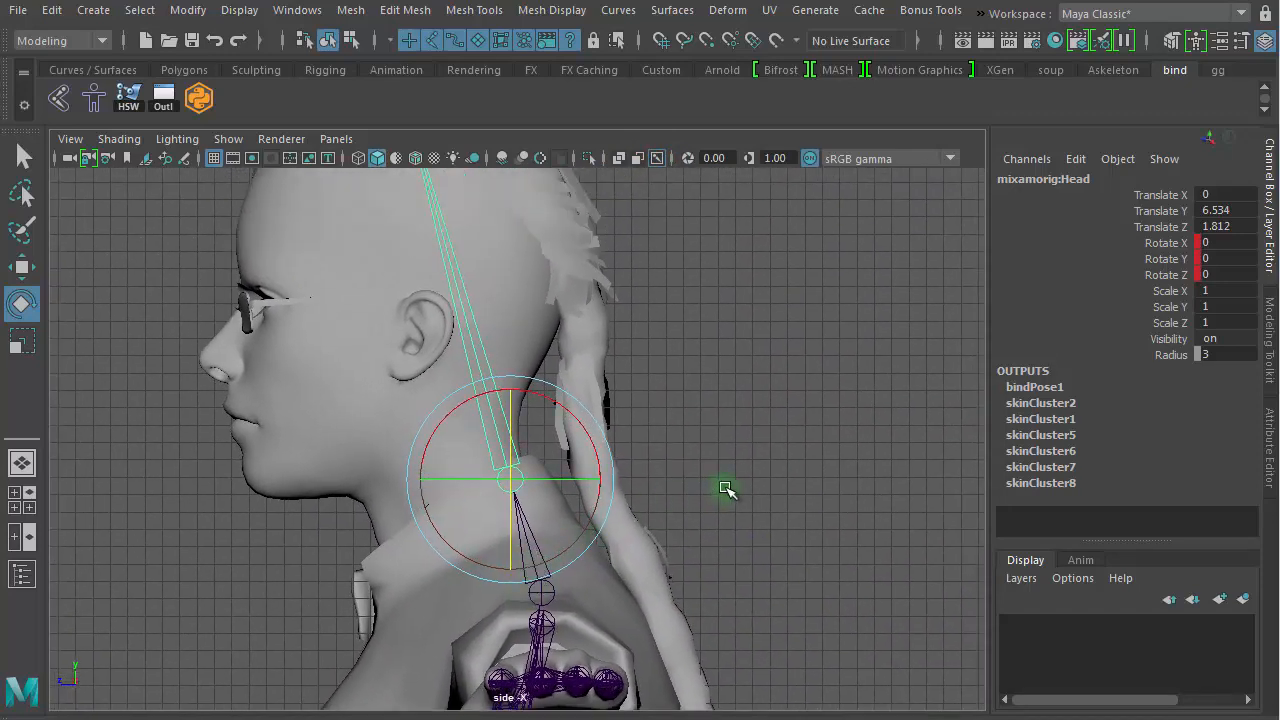
key(w)
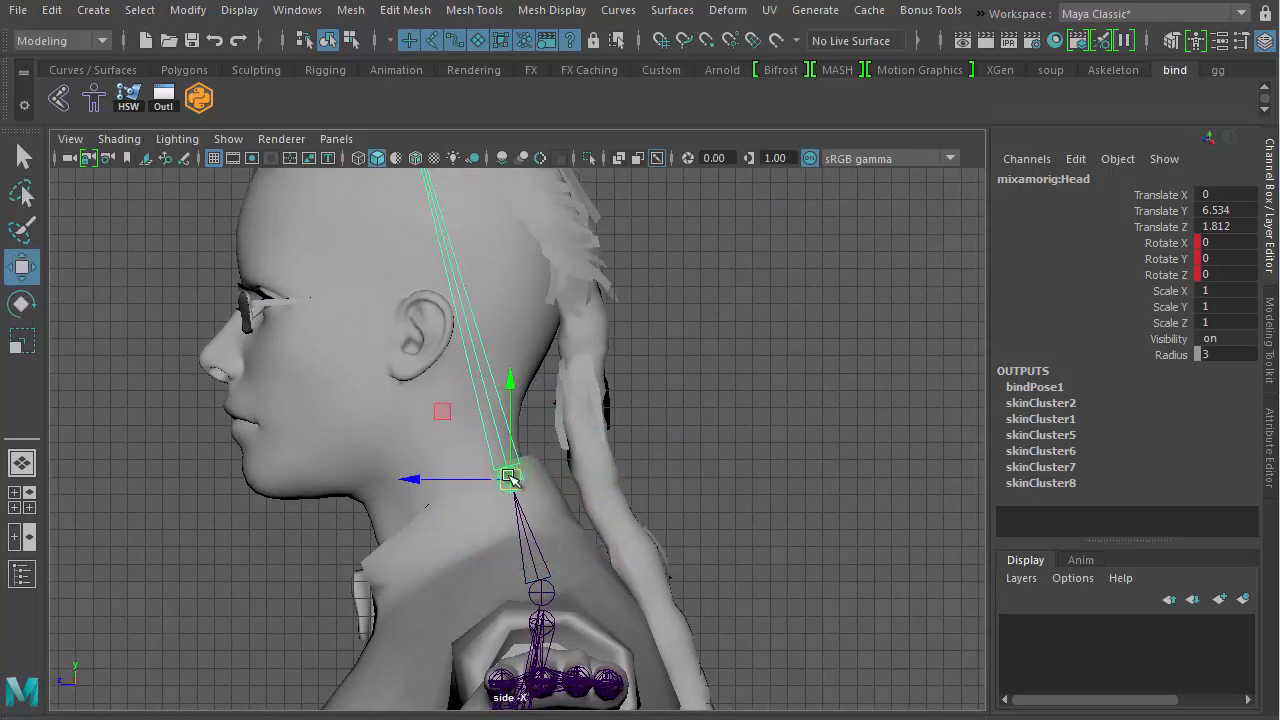
drag(509, 479, 362, 310)
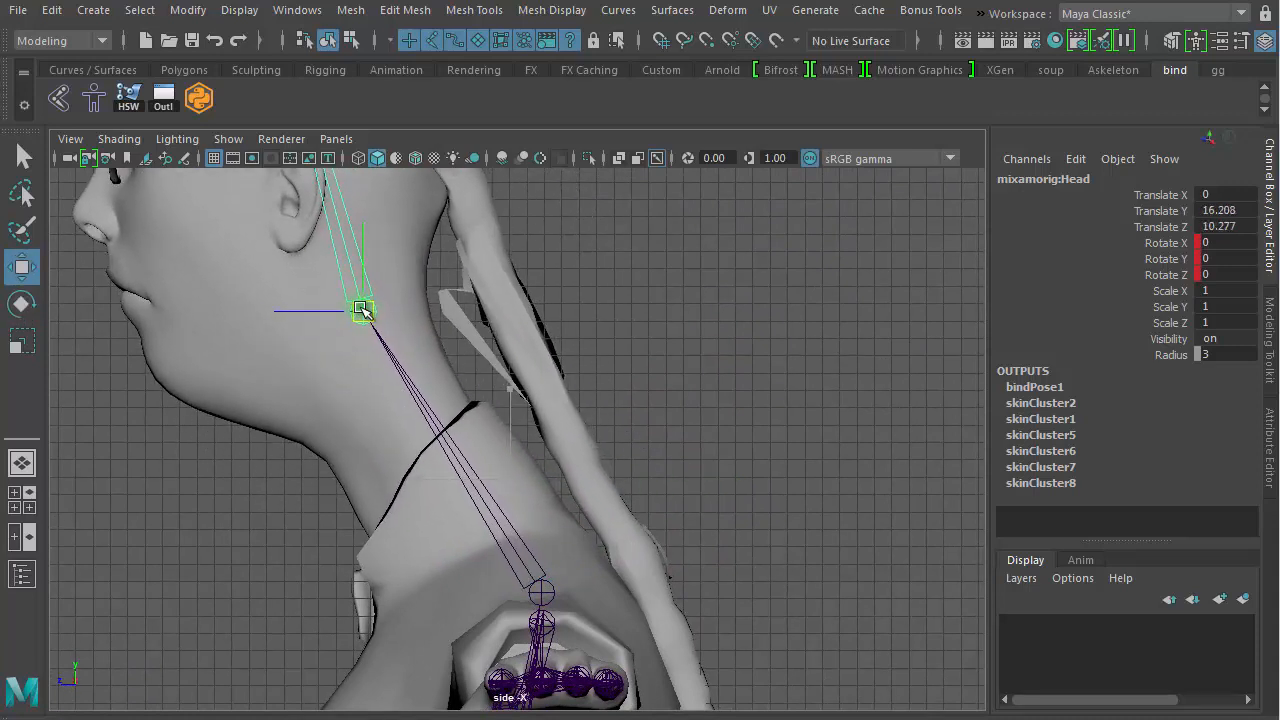
key(ctrl+z)
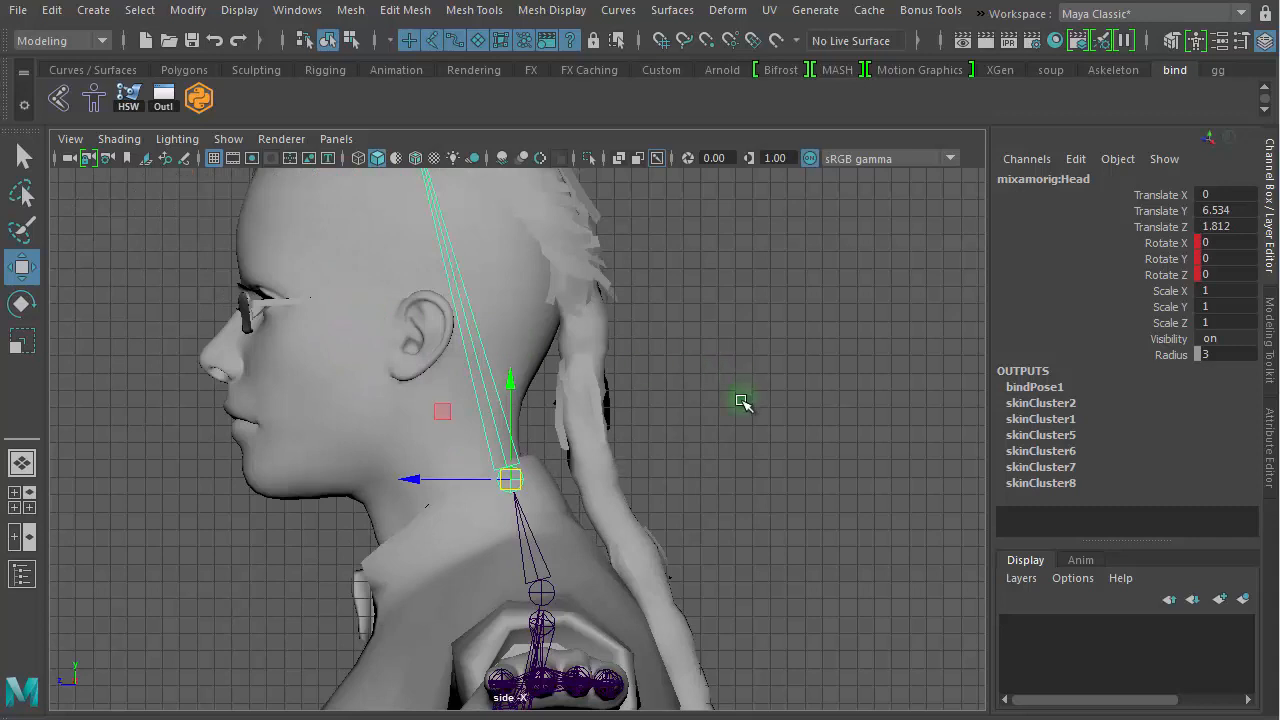
Step: Switch to the Rigging menu set and open the settings of the Move Skinned Joints tool for the head joint
alt+drag(741, 402, 485, 350)
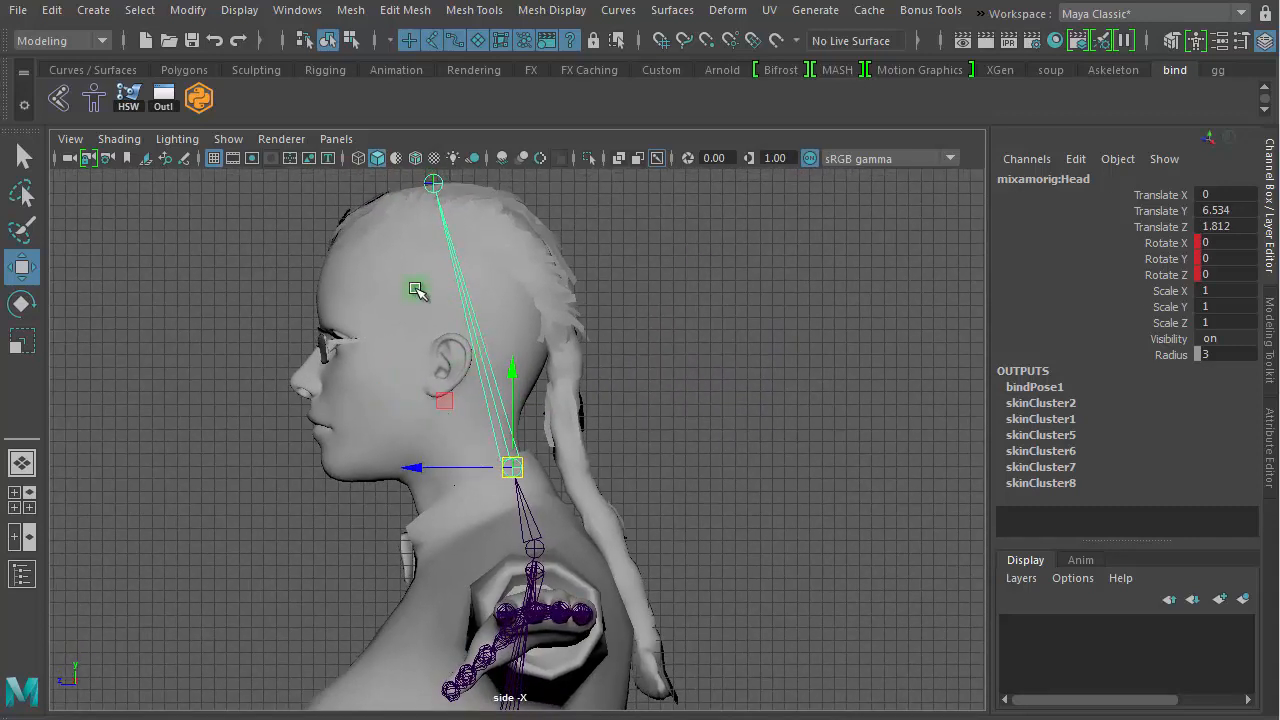
click(60, 41)
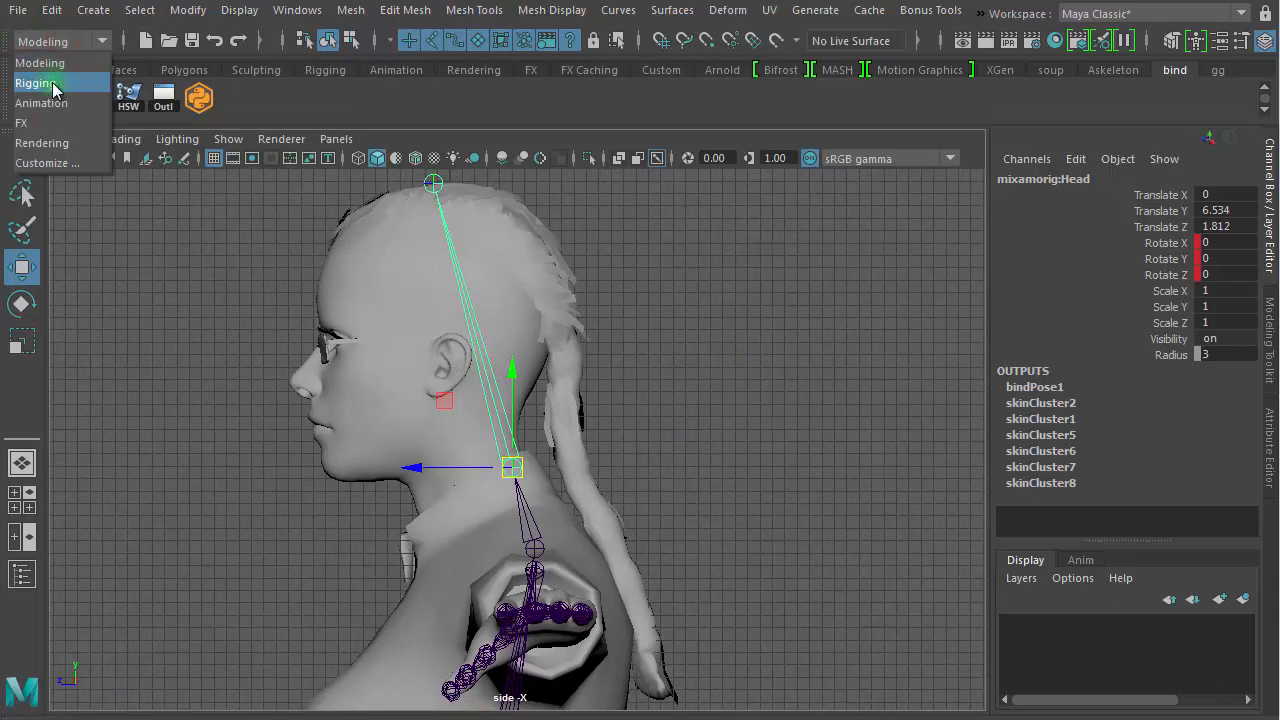
click(54, 87)
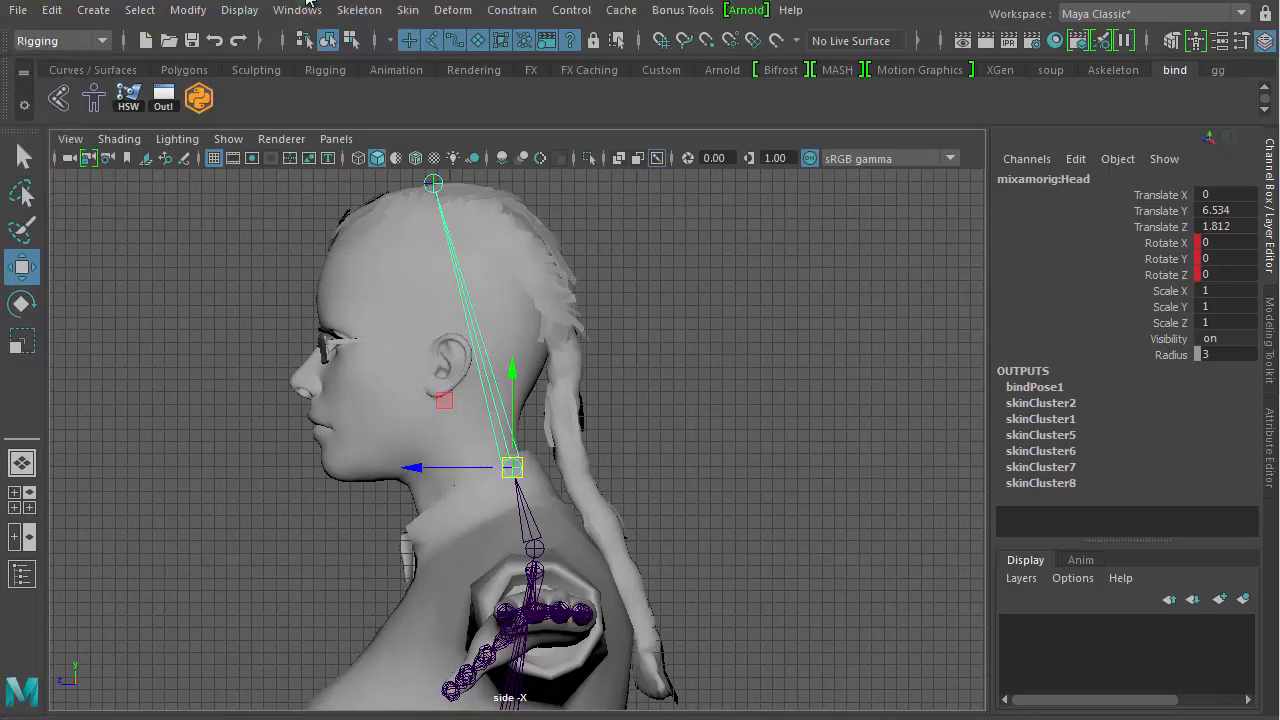
click(408, 11)
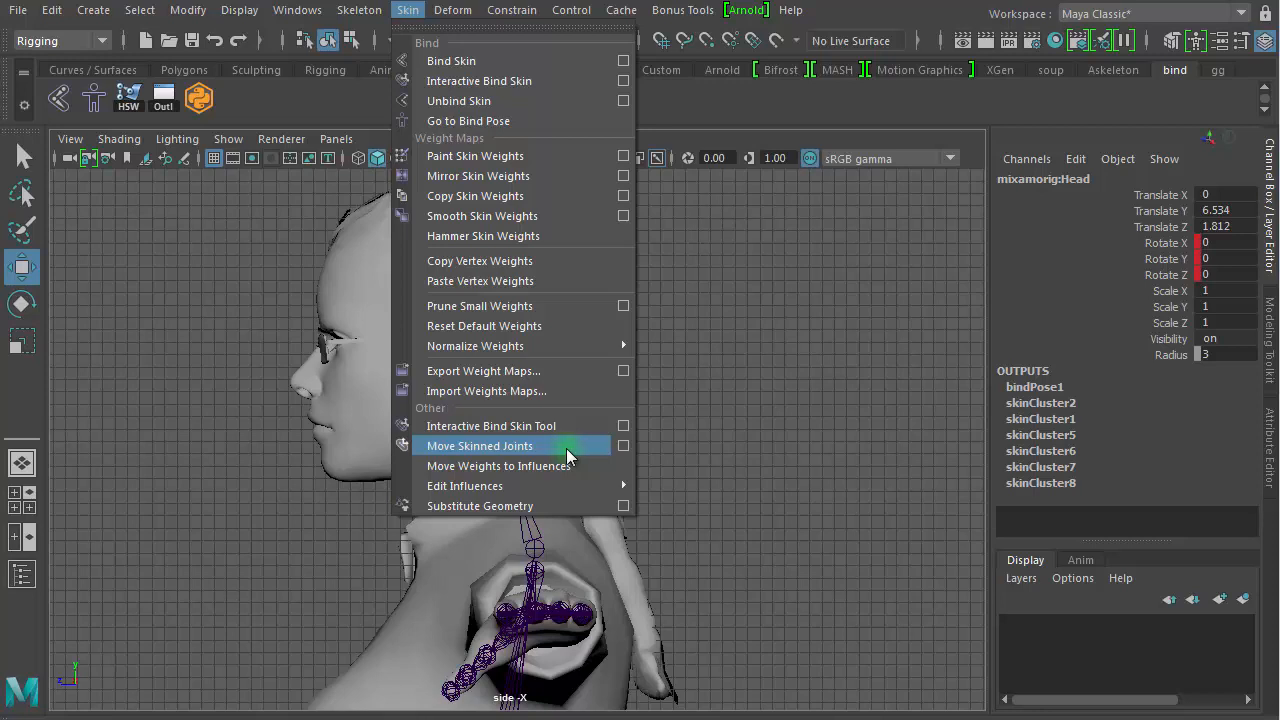
click(624, 446)
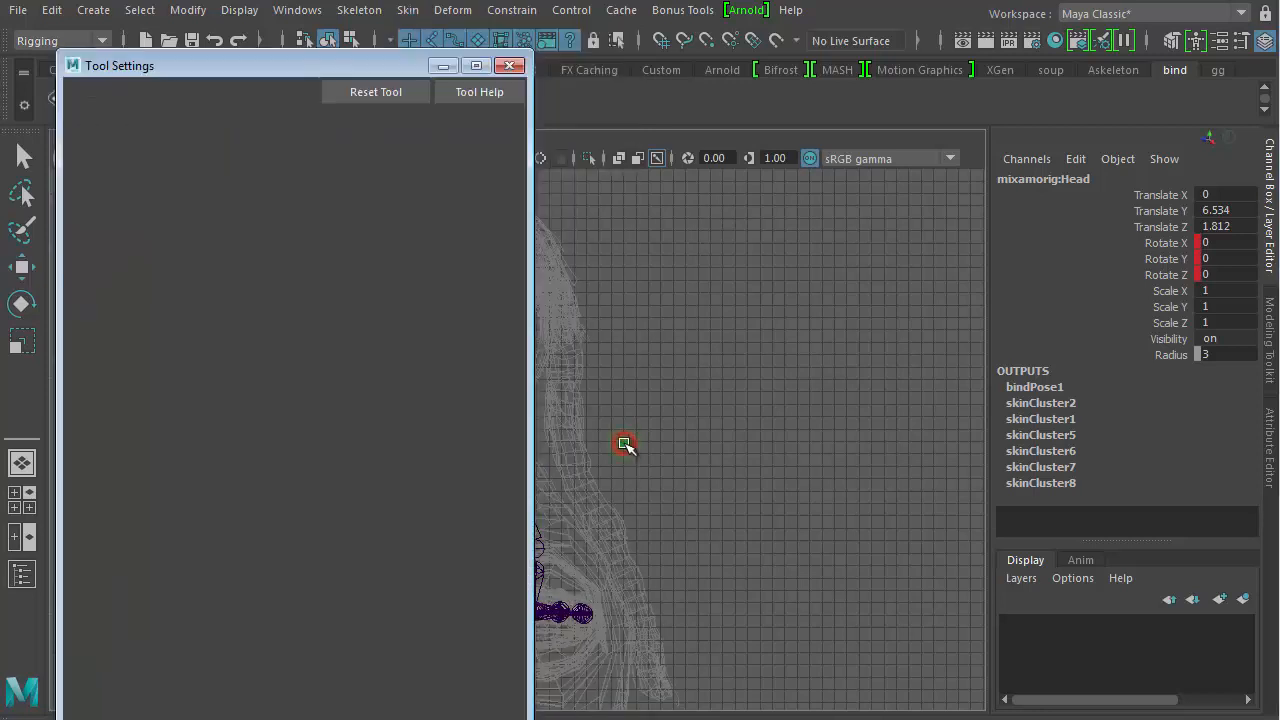
Step: Reset the Move Skinned Joints tool to its default settings and close the settings window
drag(127, 66, 204, 66)
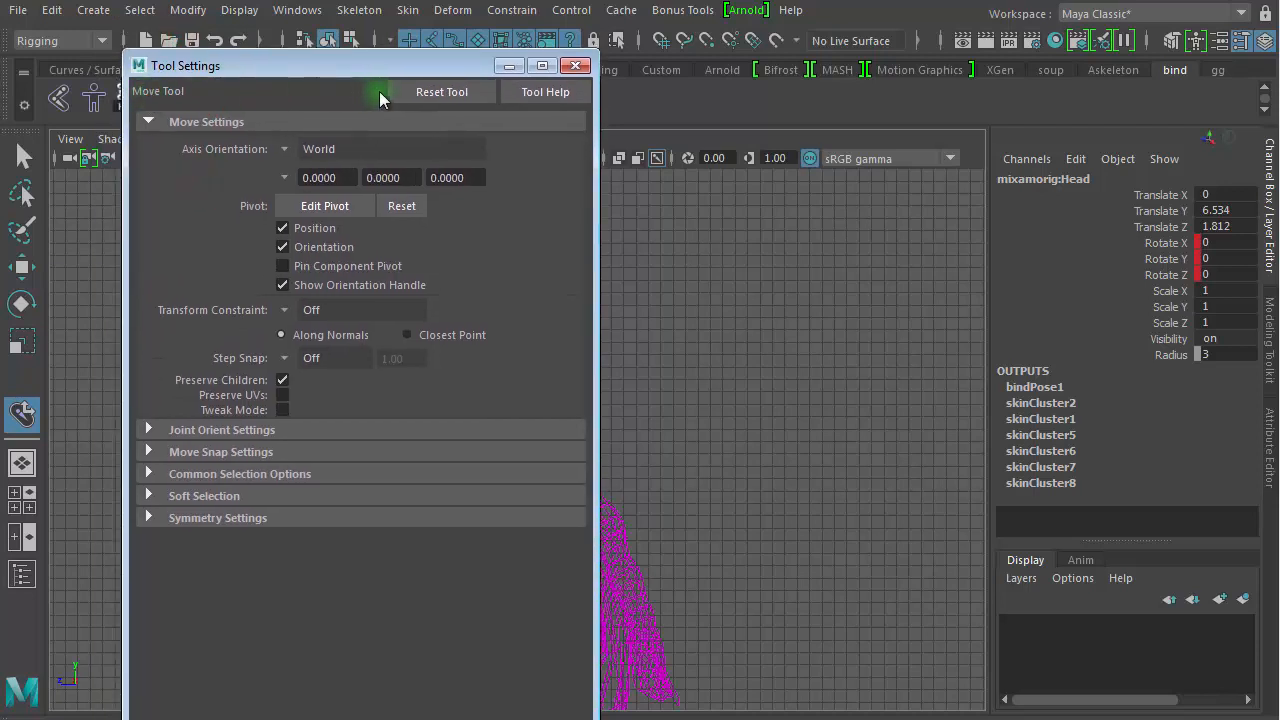
click(429, 92)
click(576, 66)
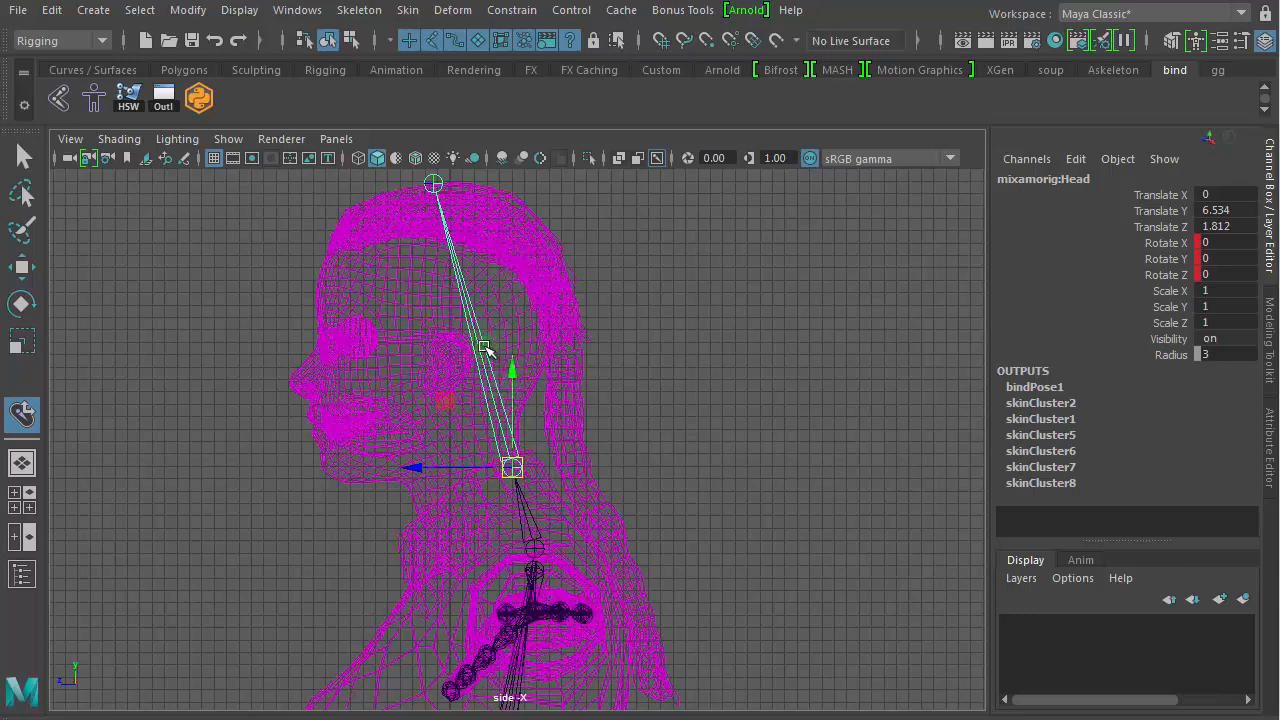
Step: Move the skinned neck joint slightly forward to about Translate Y 14.5 and Z 3.1, and clear the selection
click(538, 545)
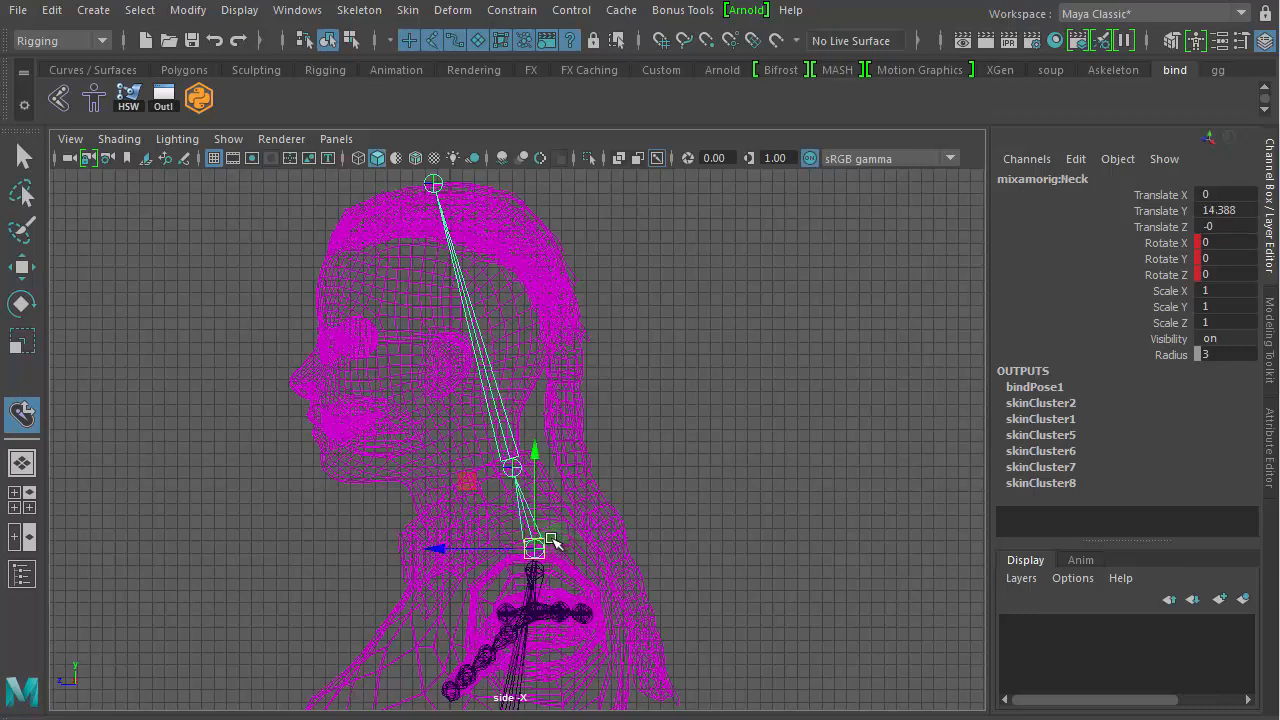
drag(535, 547, 496, 541)
click(731, 412)
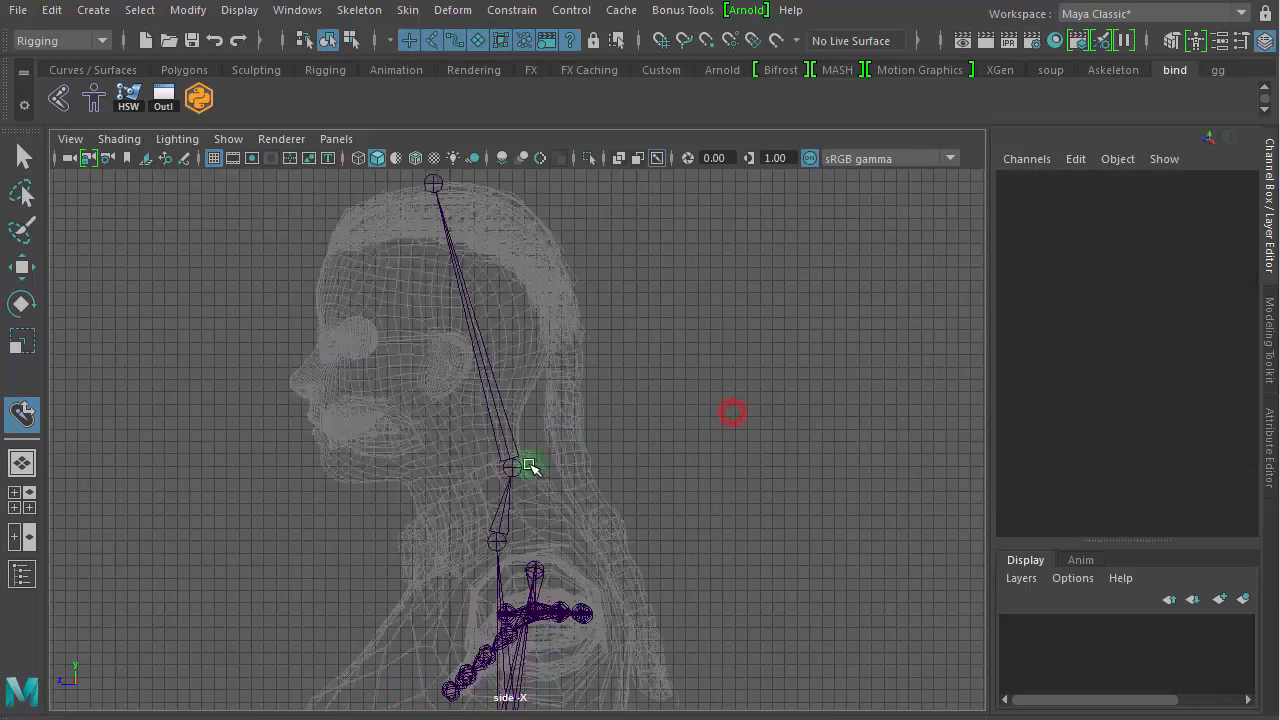
Step: Move the skinned head joint up and forward near the ear, to about Translate Y 11.3 and Z 3.3, and deselect it
click(517, 465)
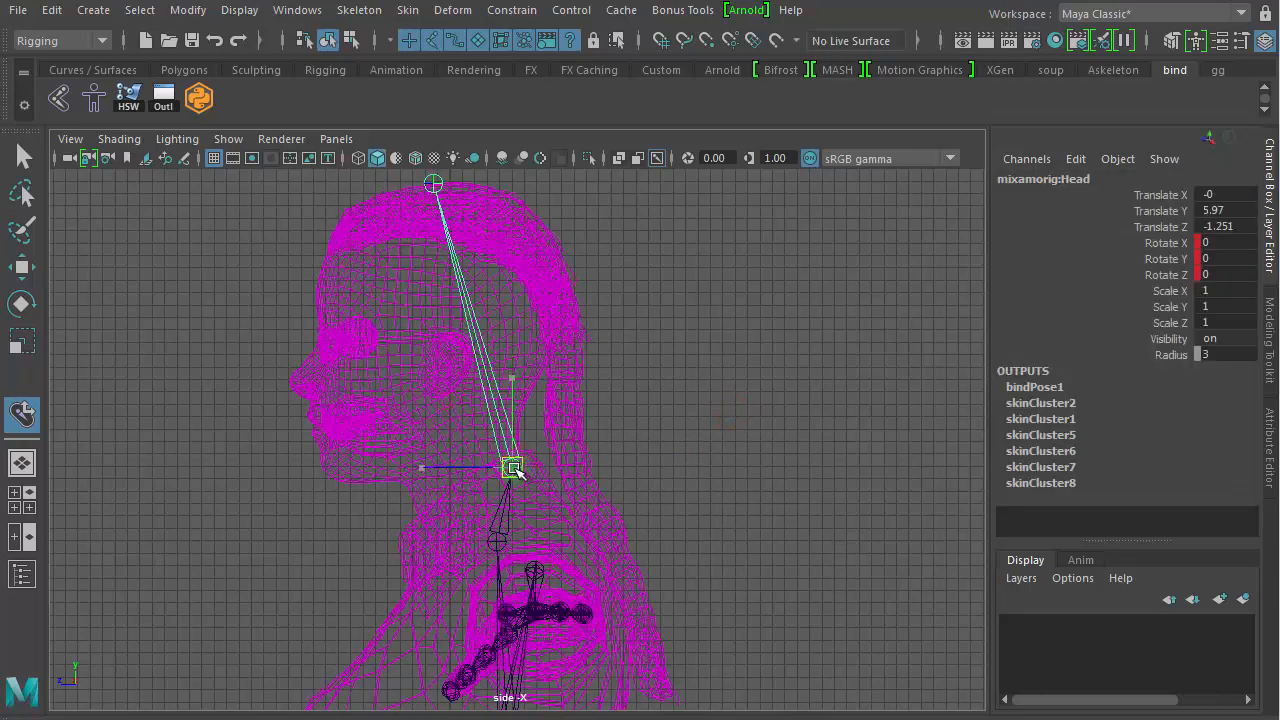
drag(517, 470, 460, 404)
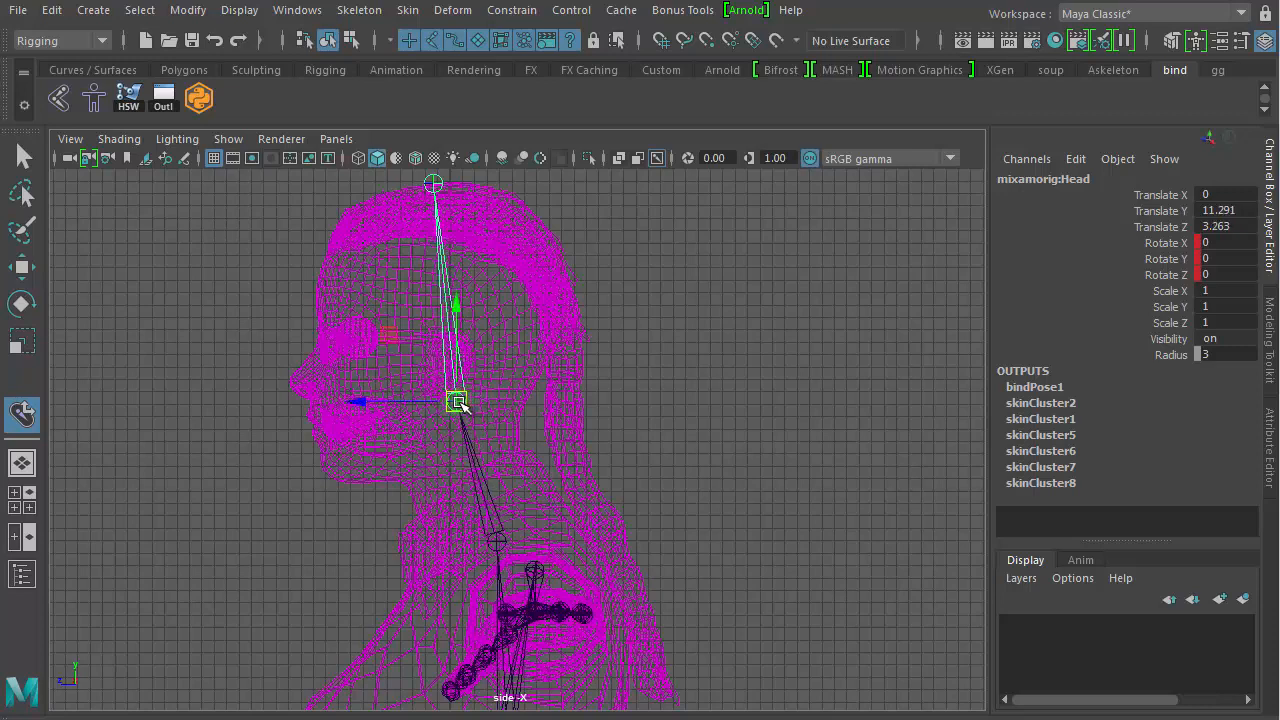
click(700, 297)
Step: Lower the head-top end joint slightly to about Translate Y 17.0 and Z 2.0, and deselect it
click(446, 187)
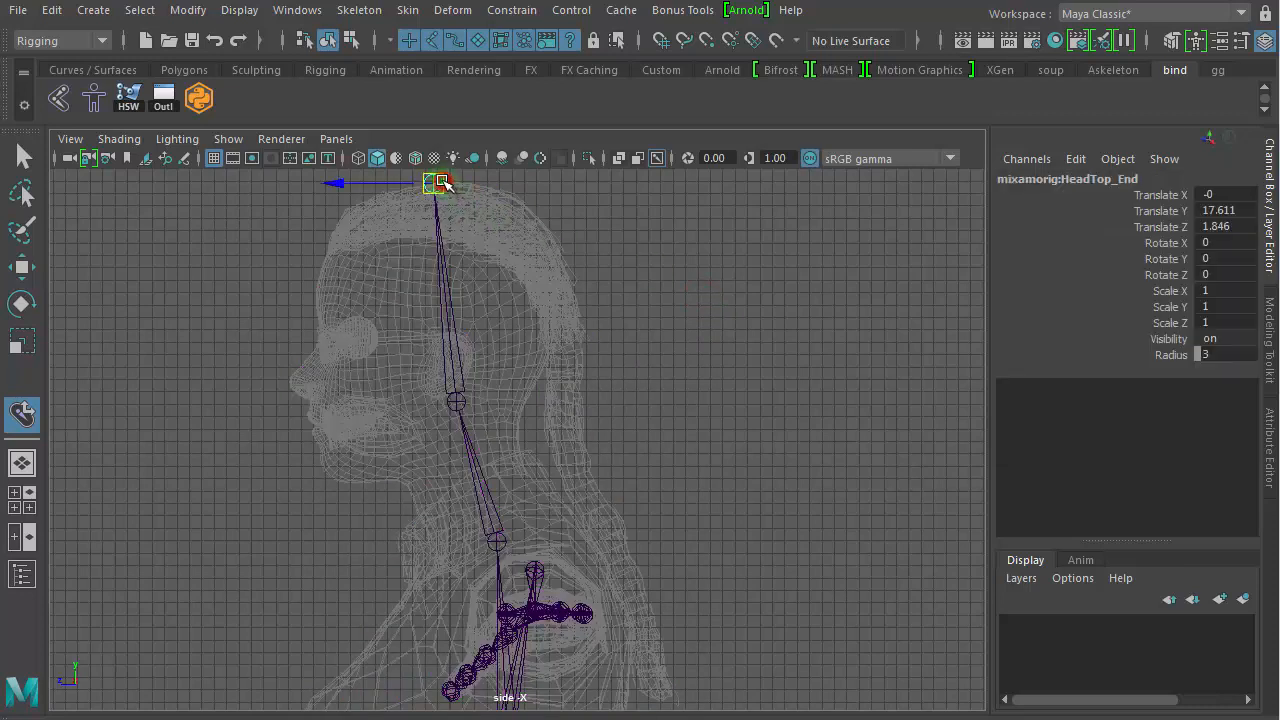
drag(437, 185, 436, 193)
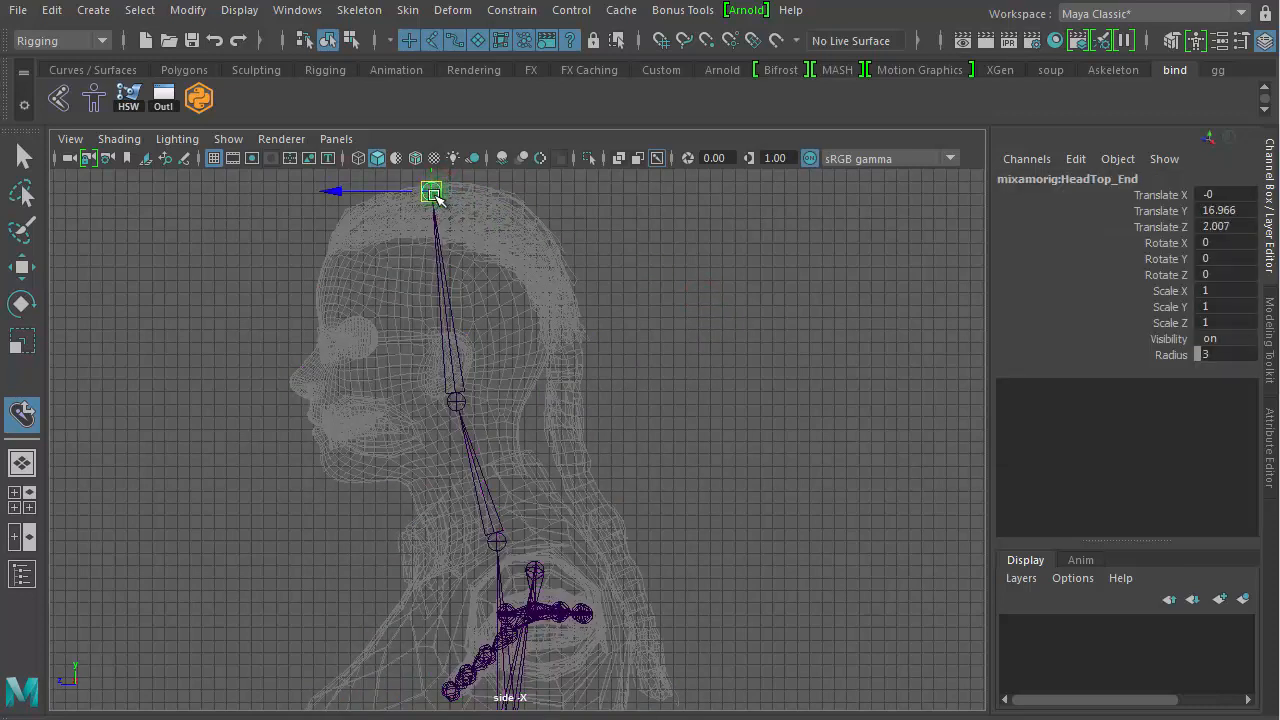
click(700, 282)
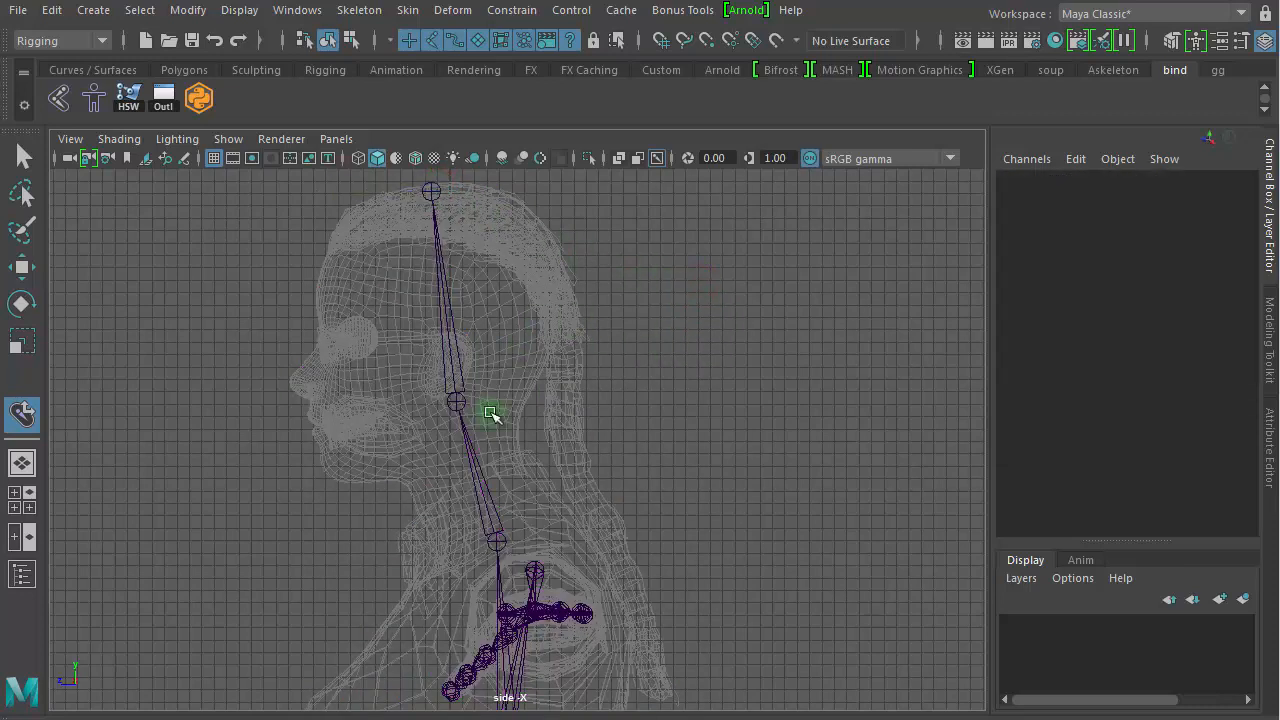
Step: Leave the Move Skinned Joints tool for the Select tool and clear the joint selection
click(470, 446)
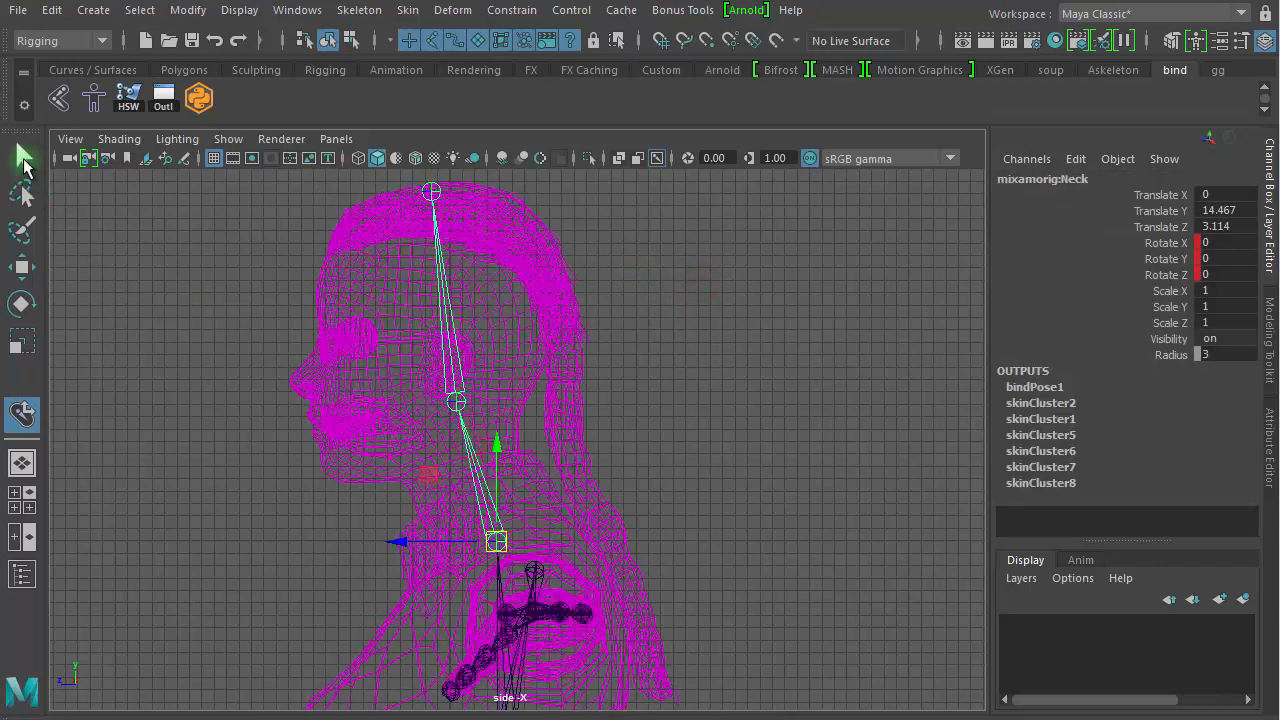
click(23, 160)
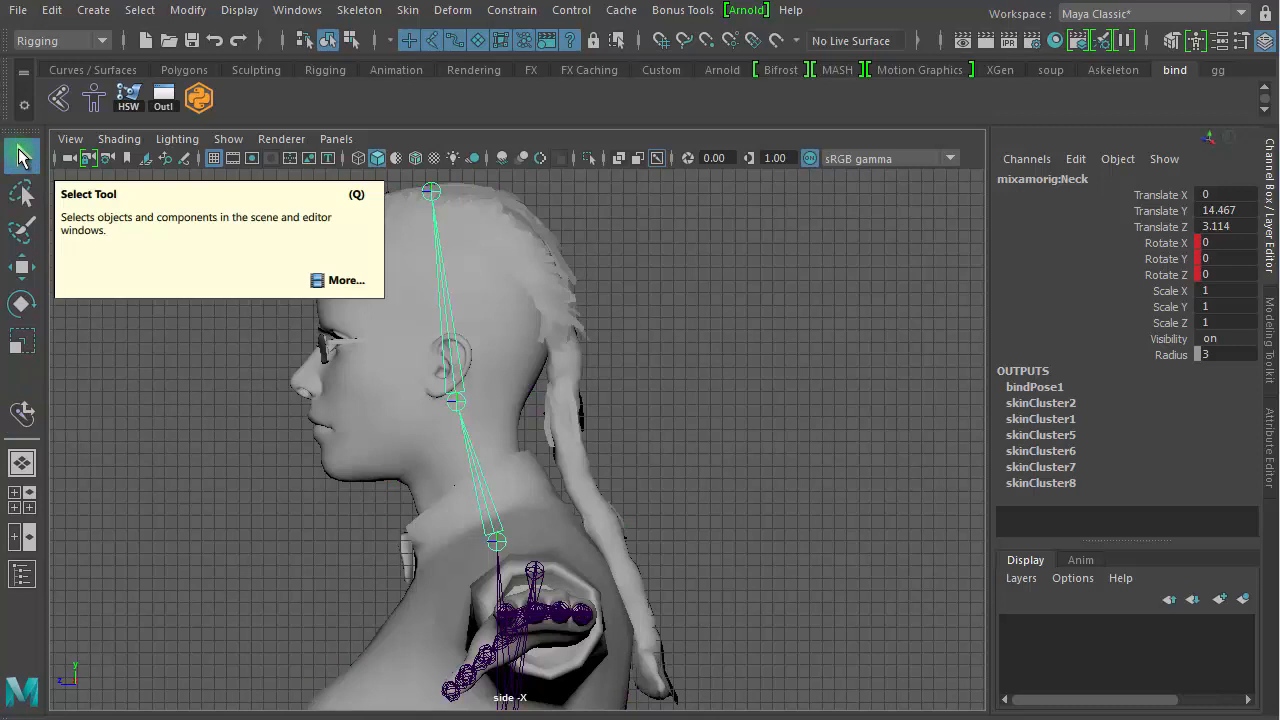
click(730, 341)
Step: Test the head deformation by rotating the head joint in the side view, undo the rotation and deselect the joint
click(424, 335)
key(w)
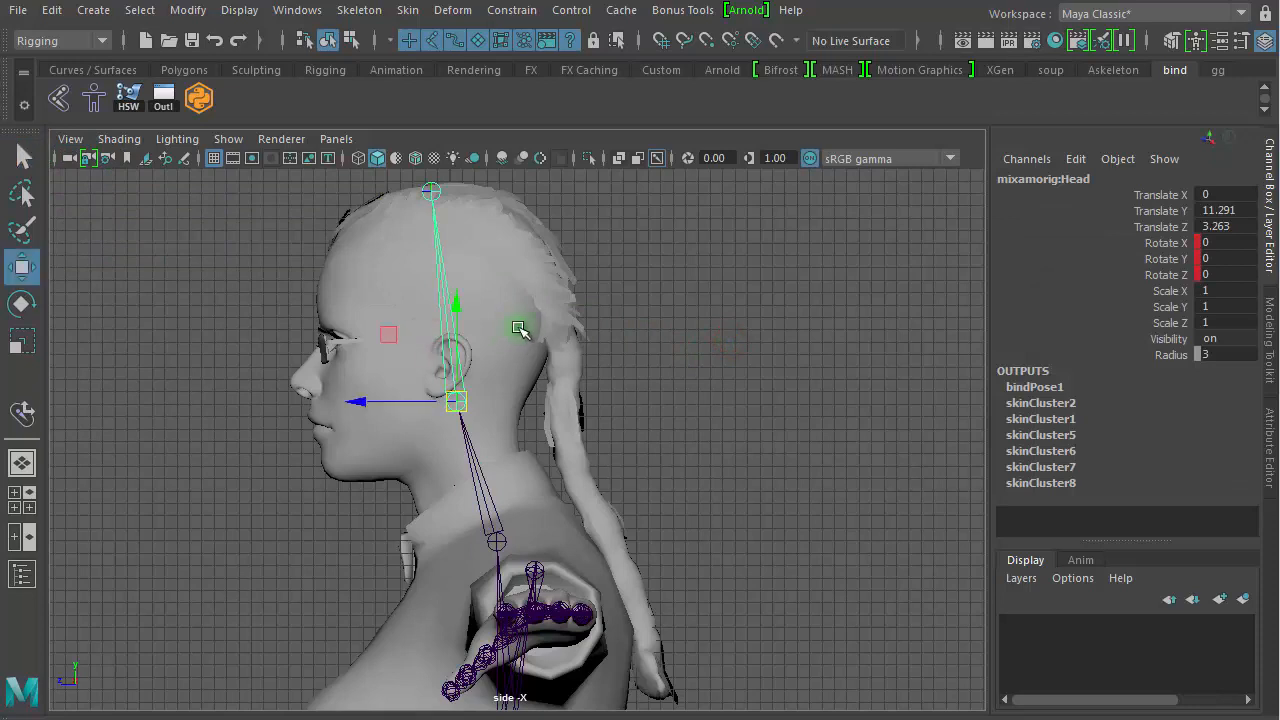
key(e)
drag(511, 320, 561, 348)
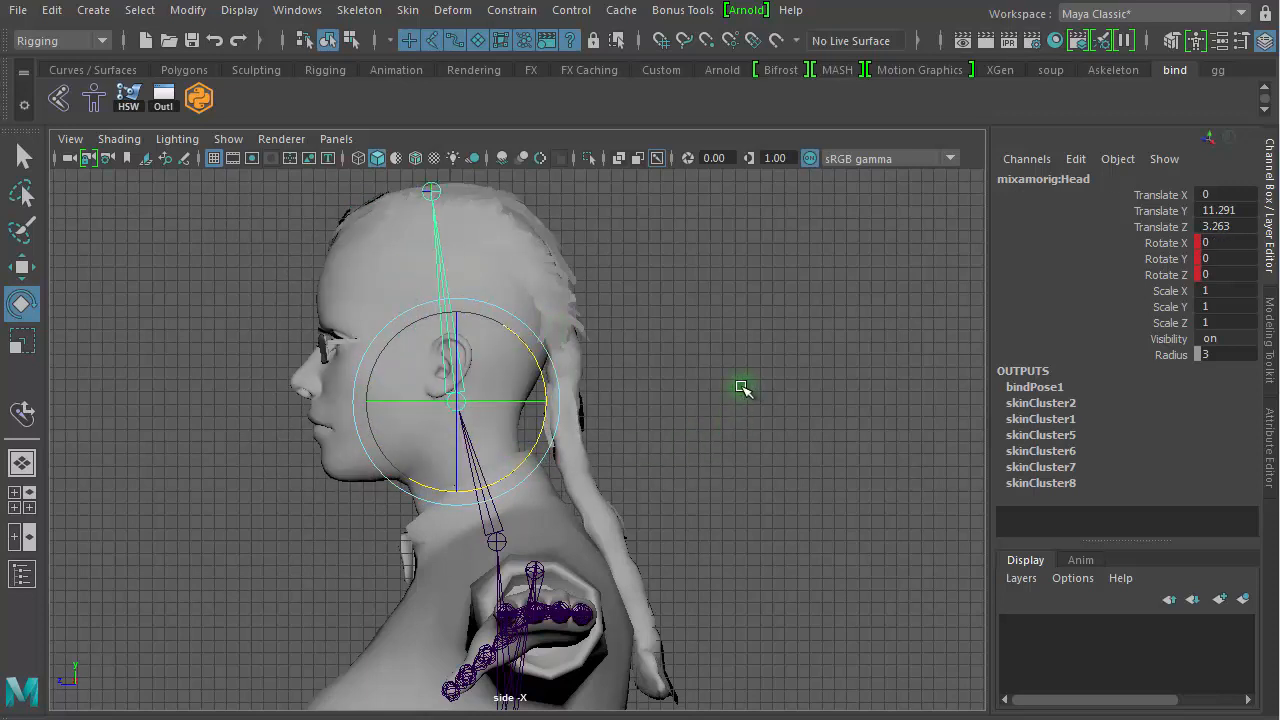
click(735, 396)
Step: Switch to the full front view of the character's hips and legs and turn on X-ray joint display there
key(space)
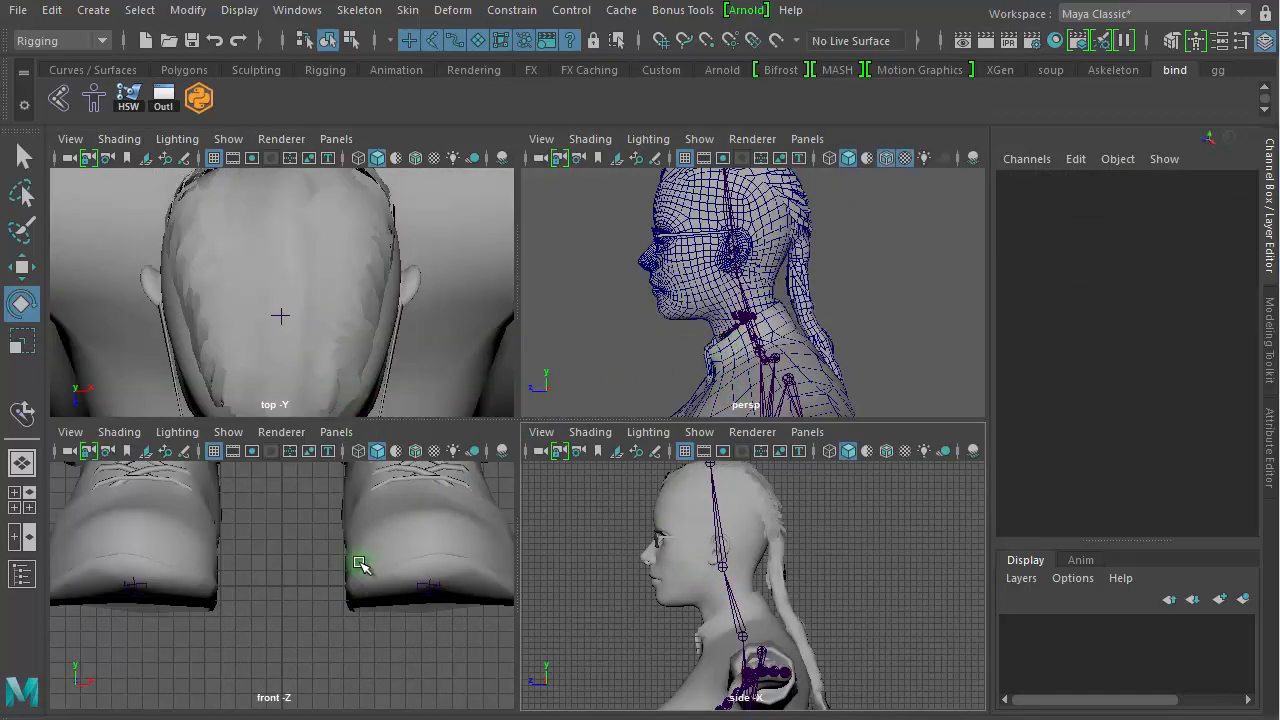
key(space)
scroll(106, 383, down, 5)
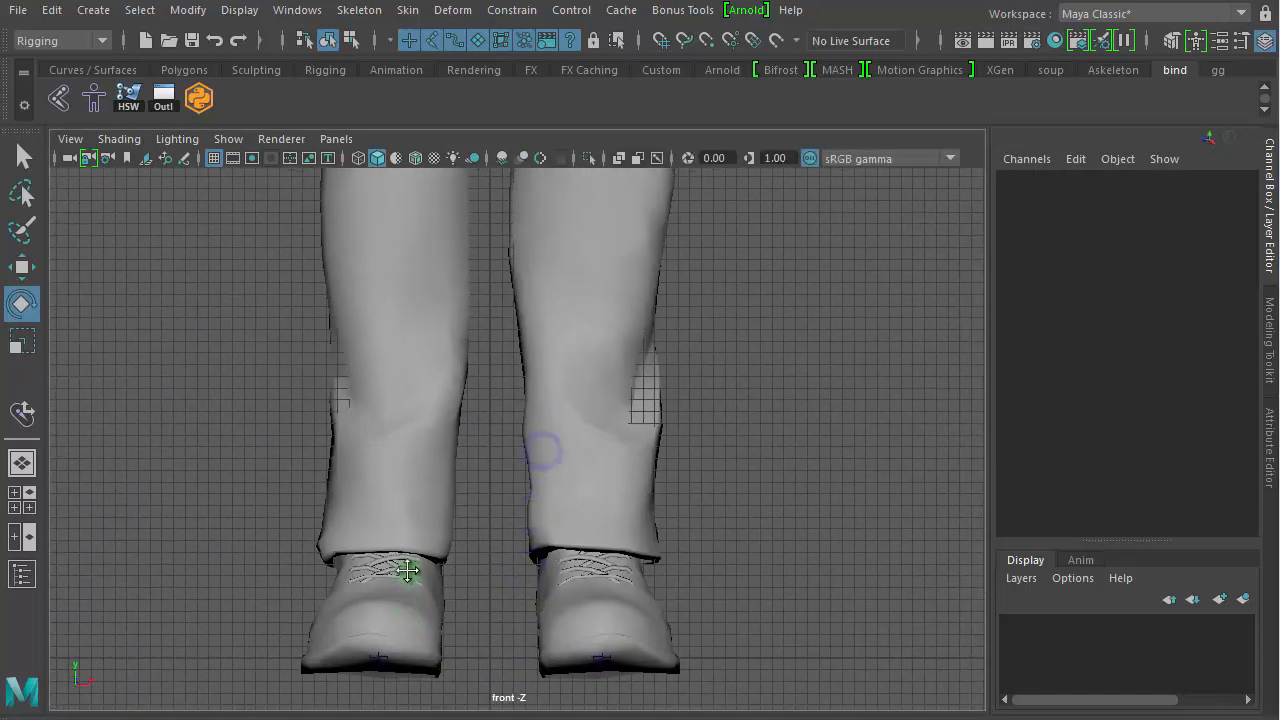
alt+middle_drag(407, 570, 403, 582)
alt+right_drag(580, 409, 160, 326)
alt+middle_drag(449, 269, 429, 540)
alt+right_drag(560, 397, 320, 400)
alt+middle_drag(434, 172, 417, 240)
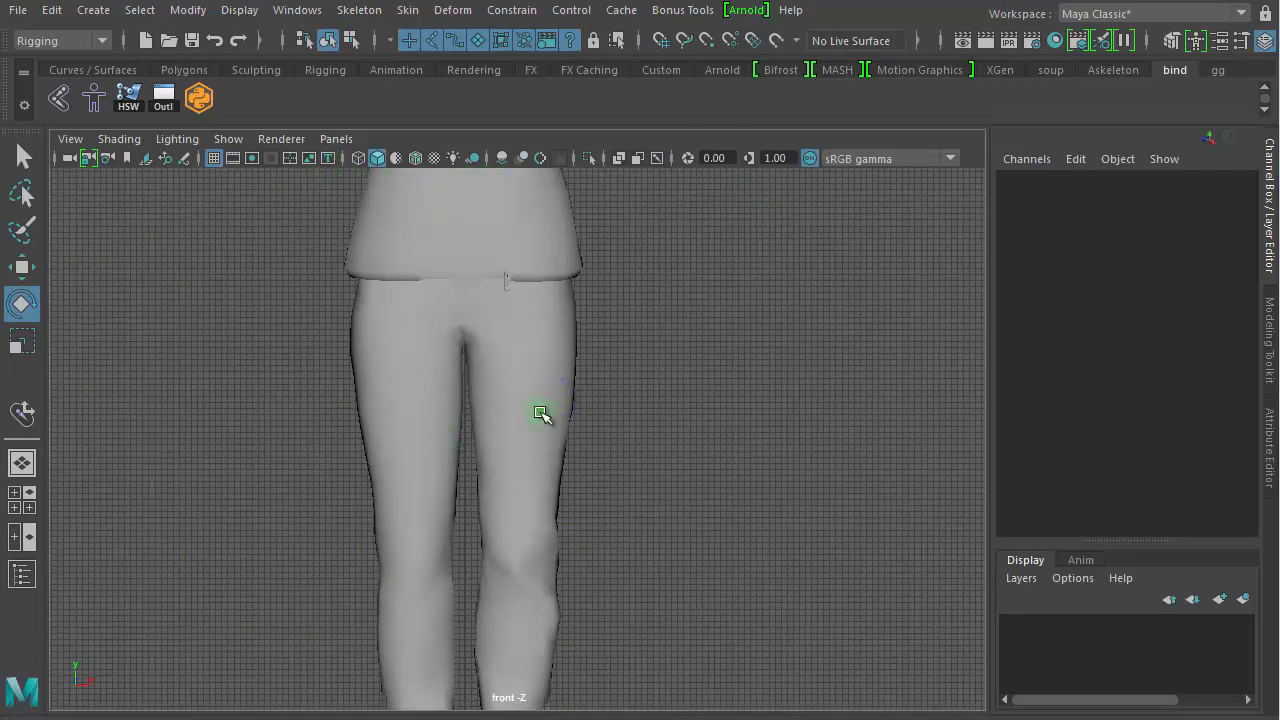
click(558, 373)
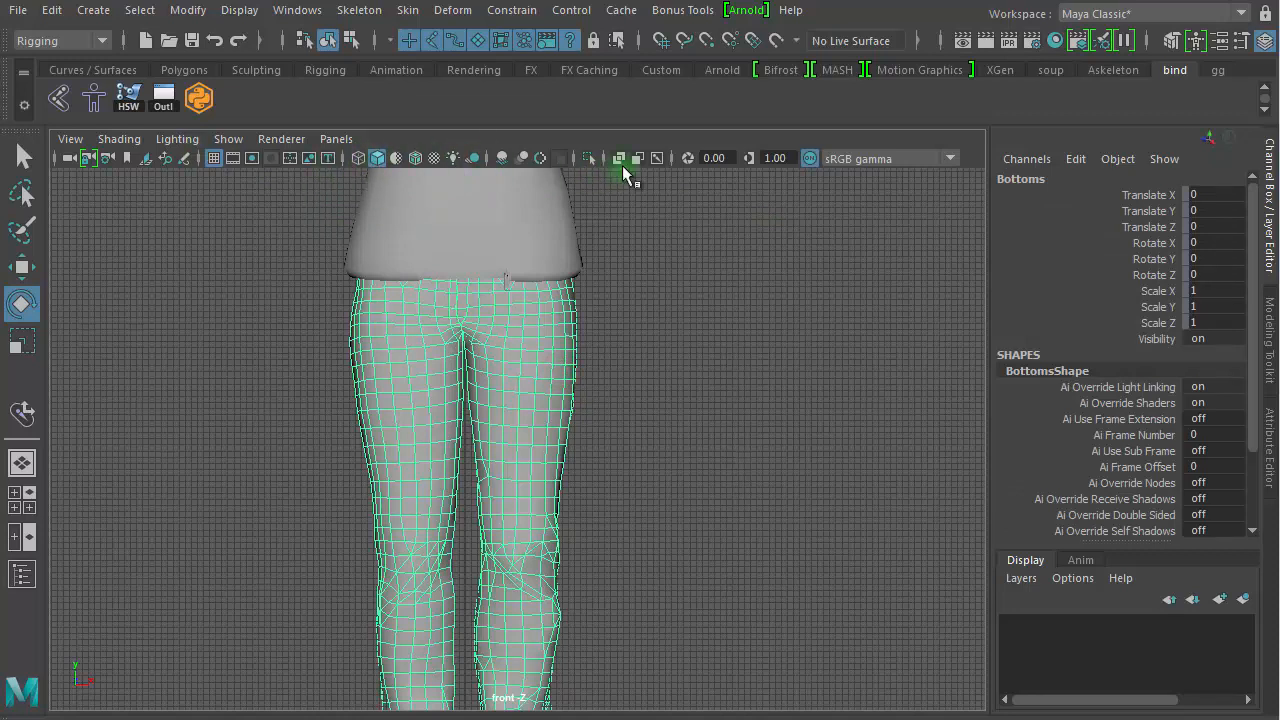
click(657, 158)
click(674, 374)
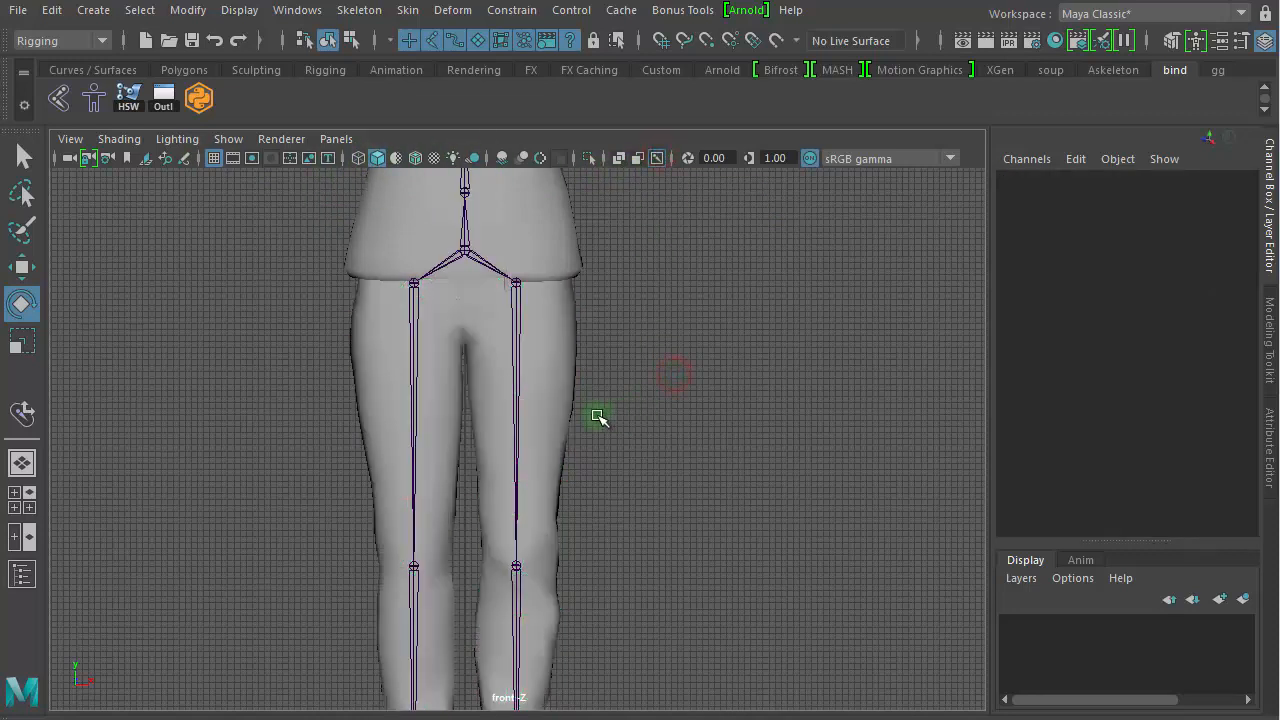
Step: Show wireframe on shaded and hide the grid in the front view of the legs
click(418, 160)
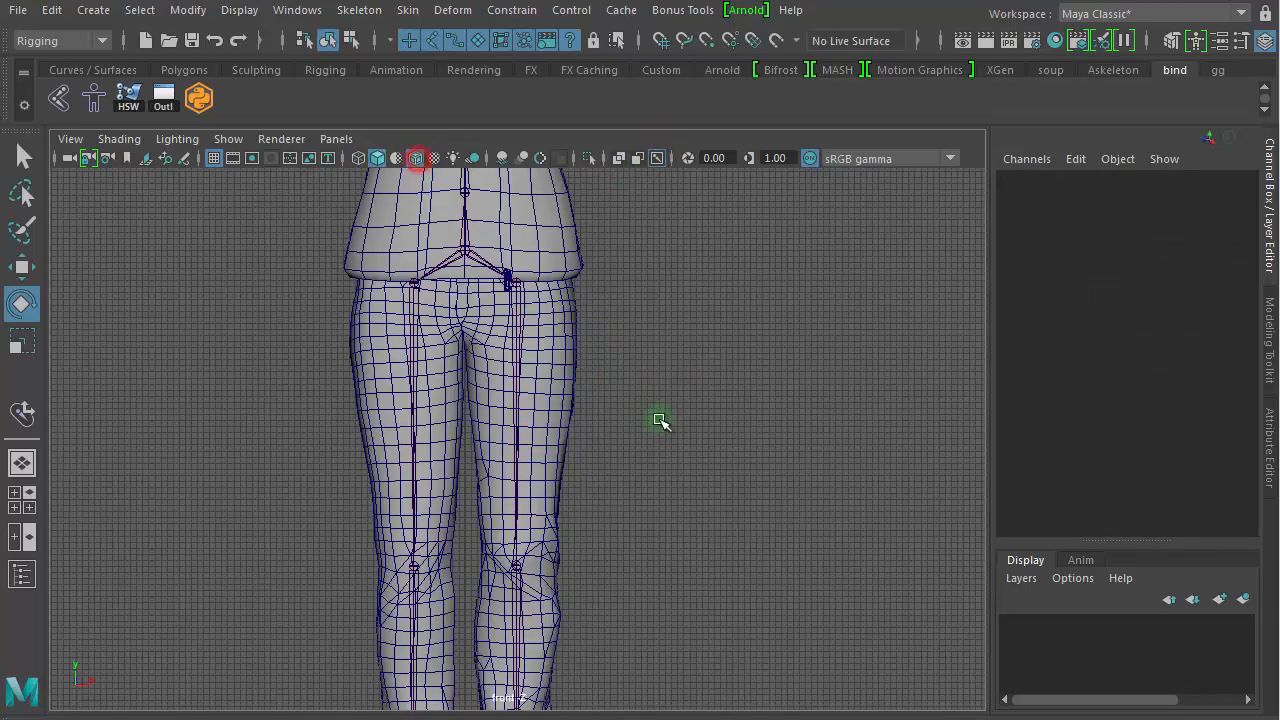
scroll(694, 431, down, 5)
scroll(563, 372, up, 1)
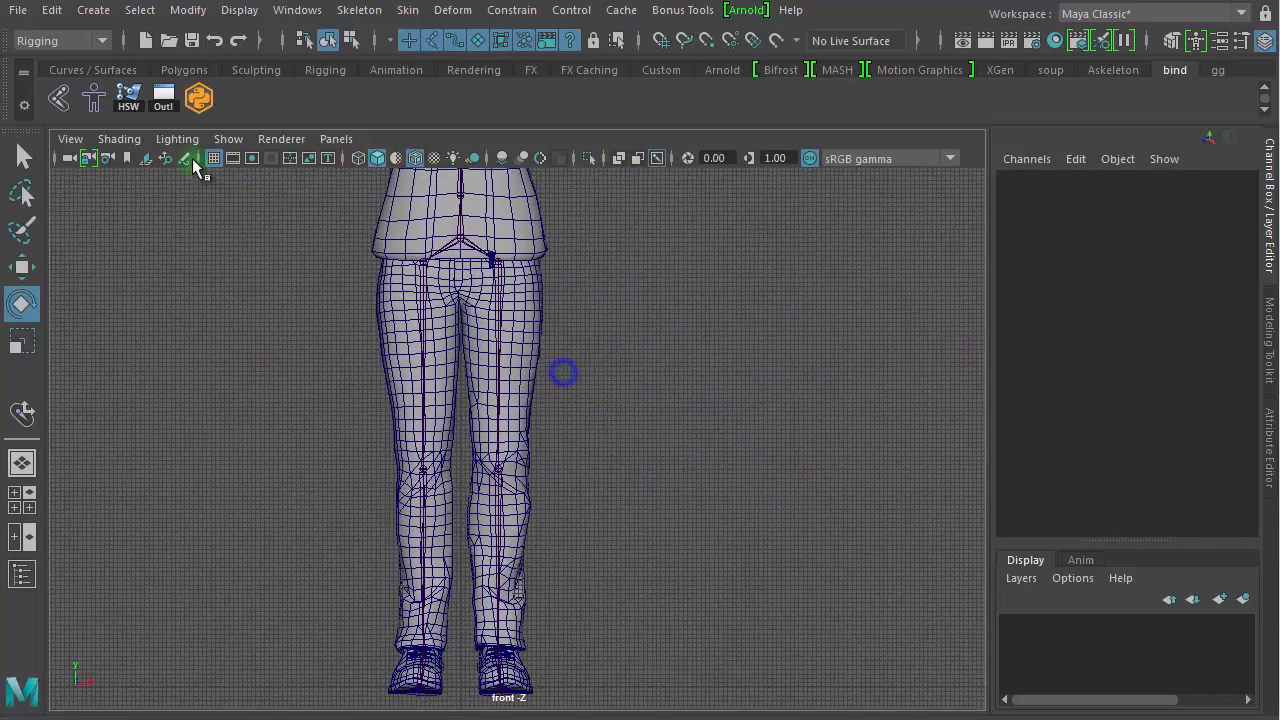
click(214, 158)
scroll(603, 334, up, 2)
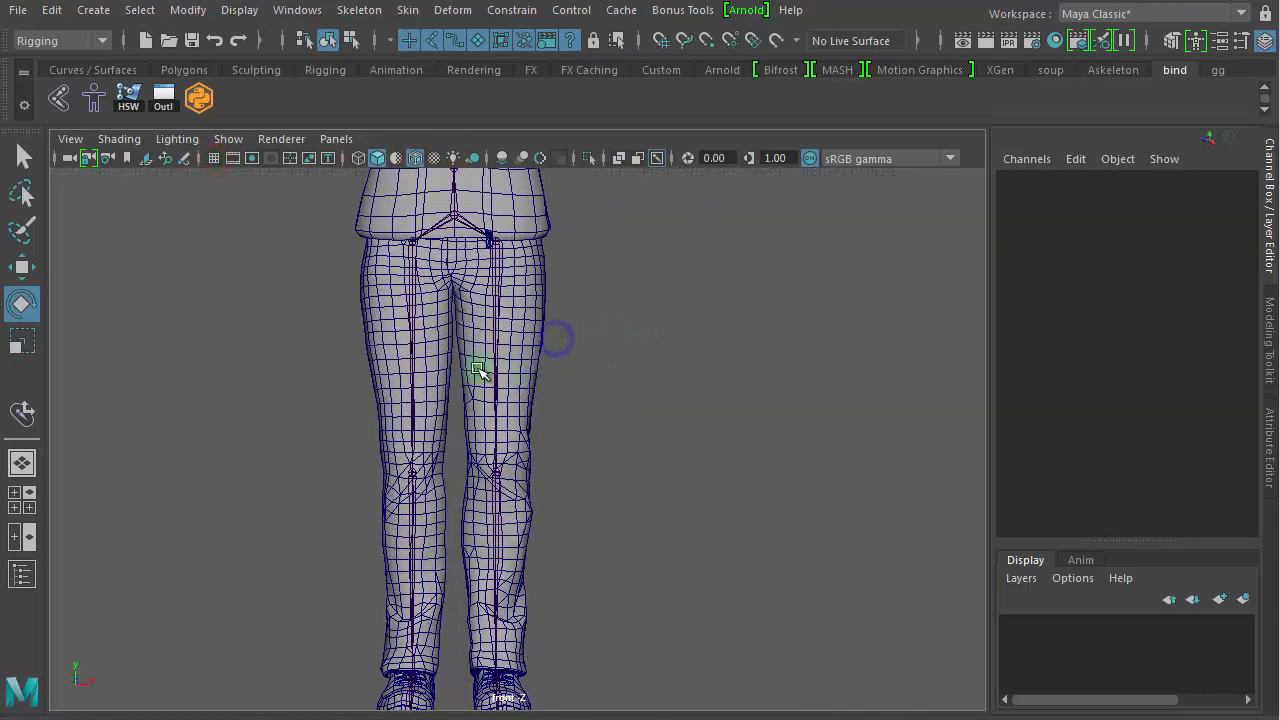
Step: Swing the left upper leg joint out sideways to about Rotate Z 70 in the front view, and undo the rotation
click(472, 367)
alt+middle_drag(535, 367, 613, 473)
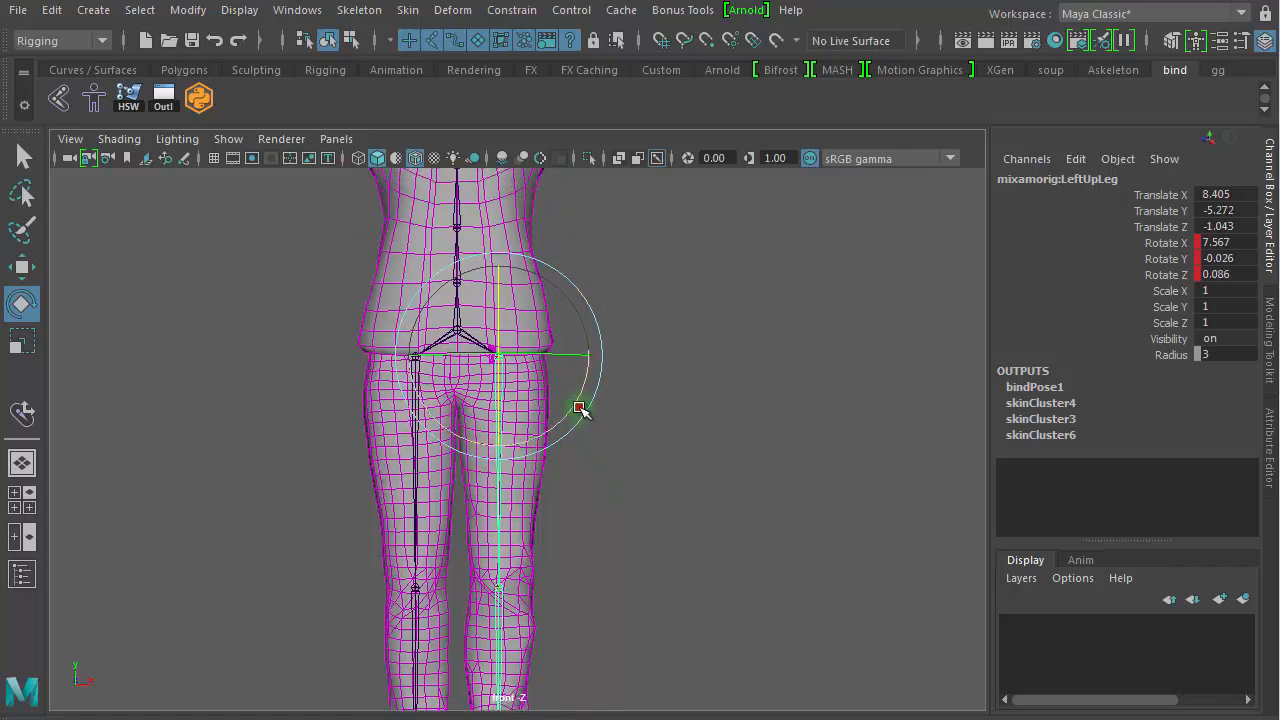
drag(579, 408, 500, 413)
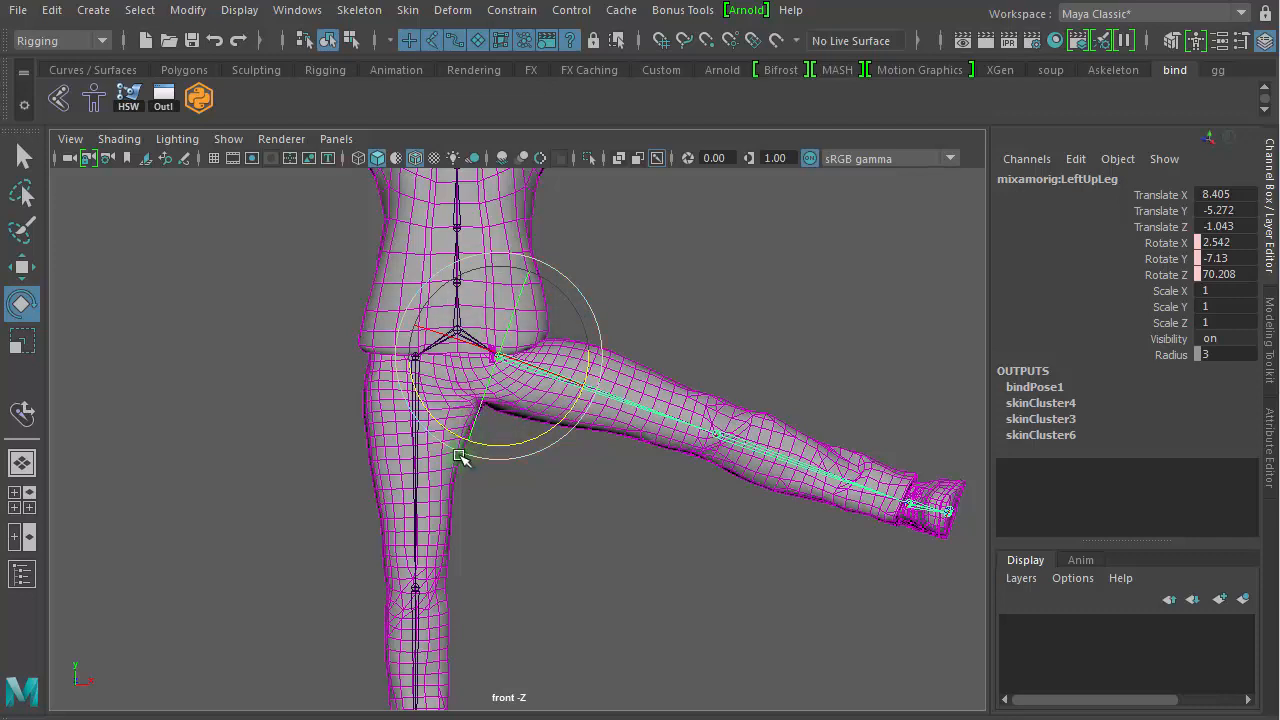
key(ctrl+z)
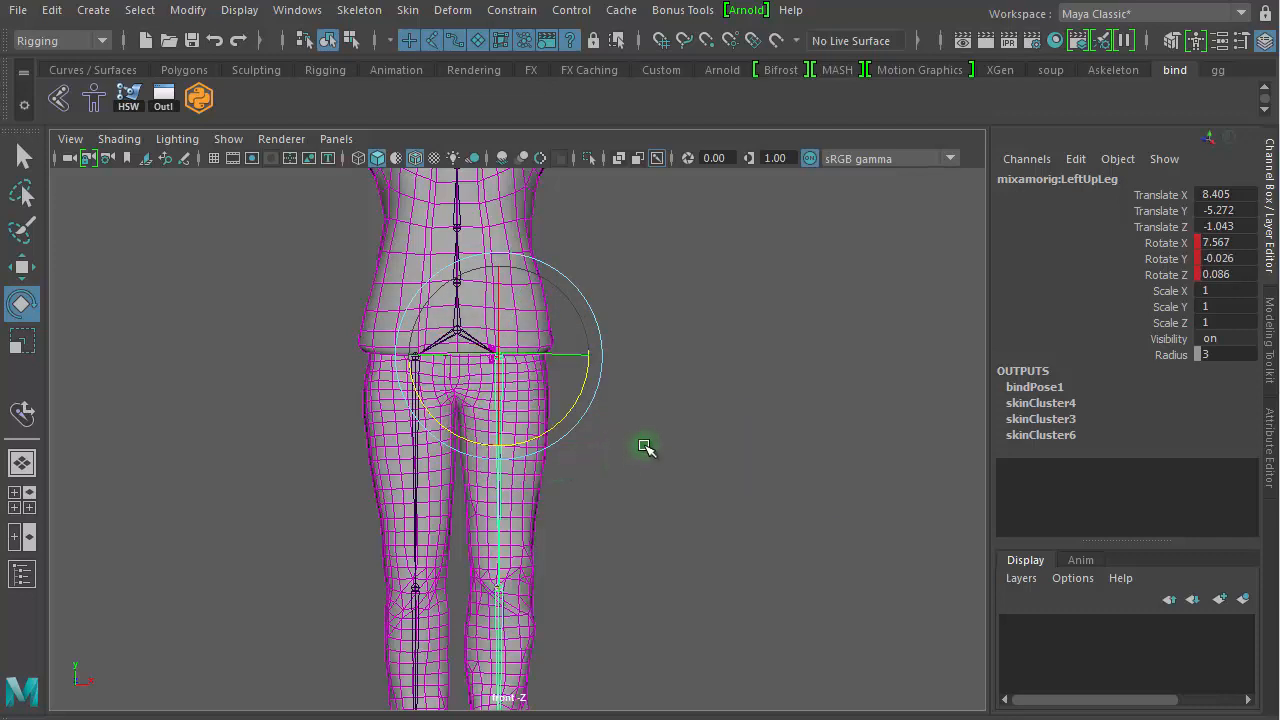
Step: Test-rotate the left upper leg joint forward and back from the side in the perspective view, and undo the rotation
key(space)
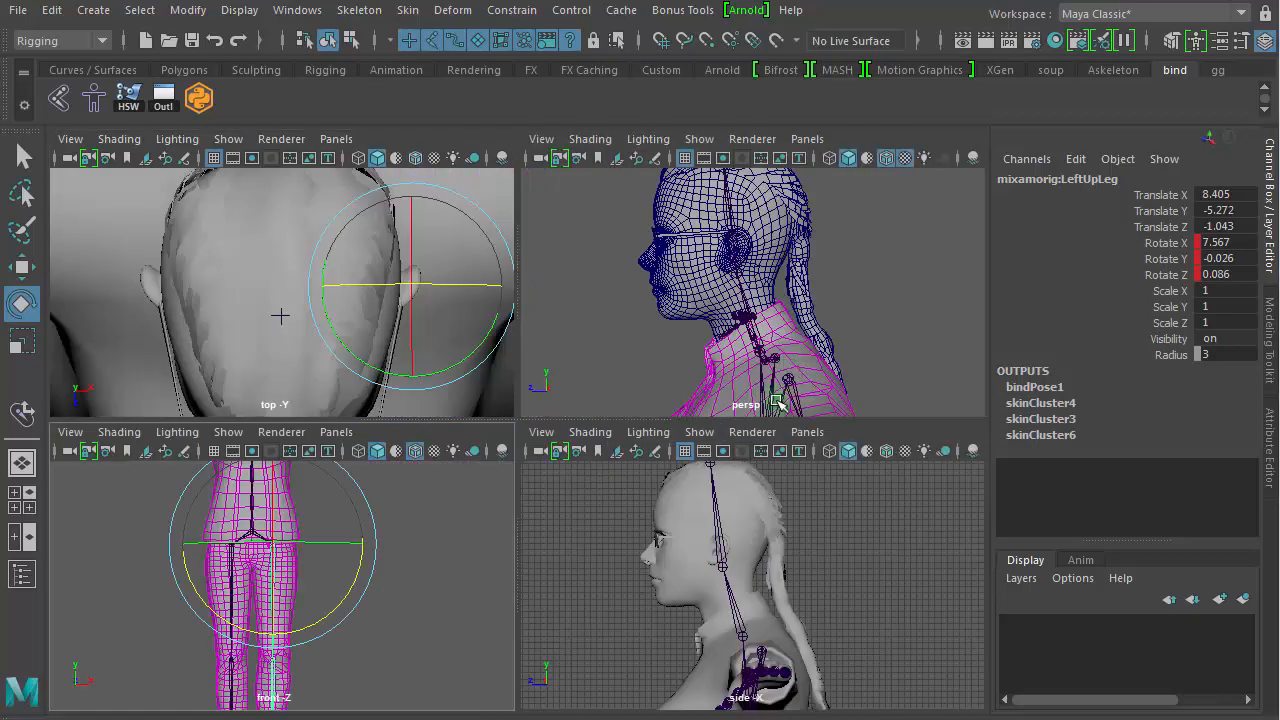
key(space)
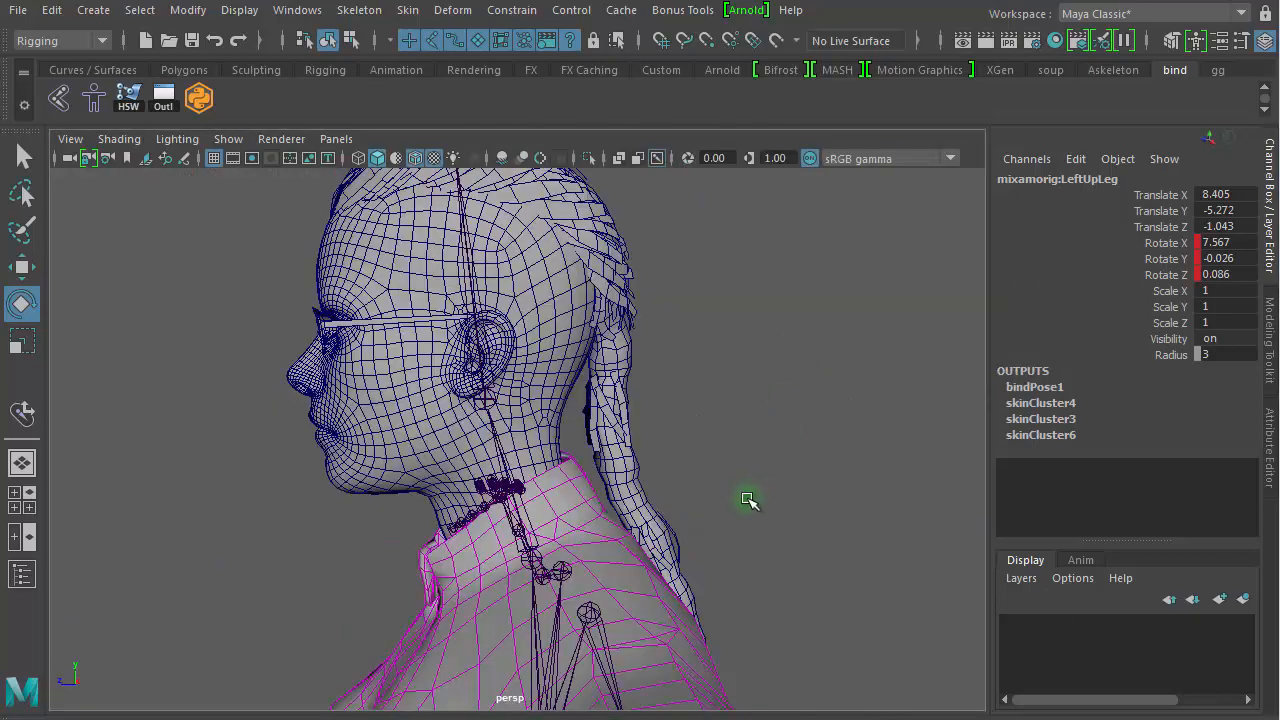
key(space)
key(space)
scroll(386, 429, down, 8)
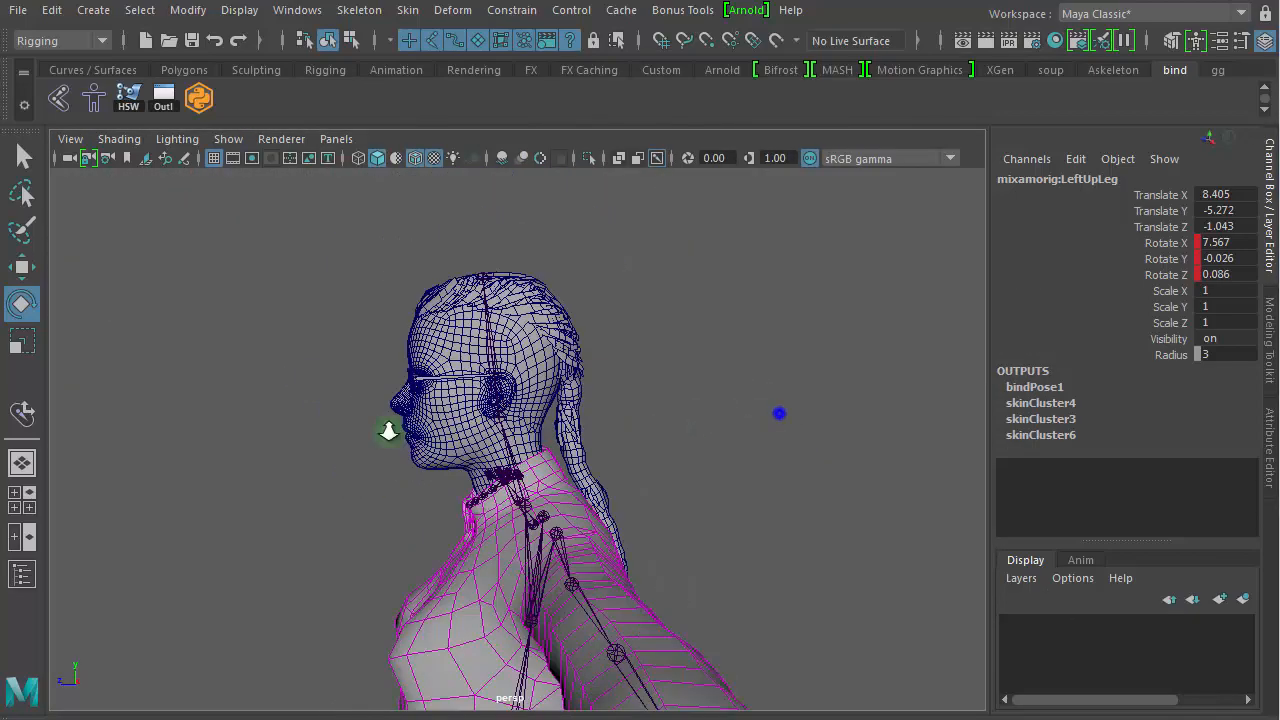
alt+middle_drag(465, 601, 388, 311)
alt+right_drag(385, 311, 603, 320)
alt+middle_drag(603, 320, 621, 394)
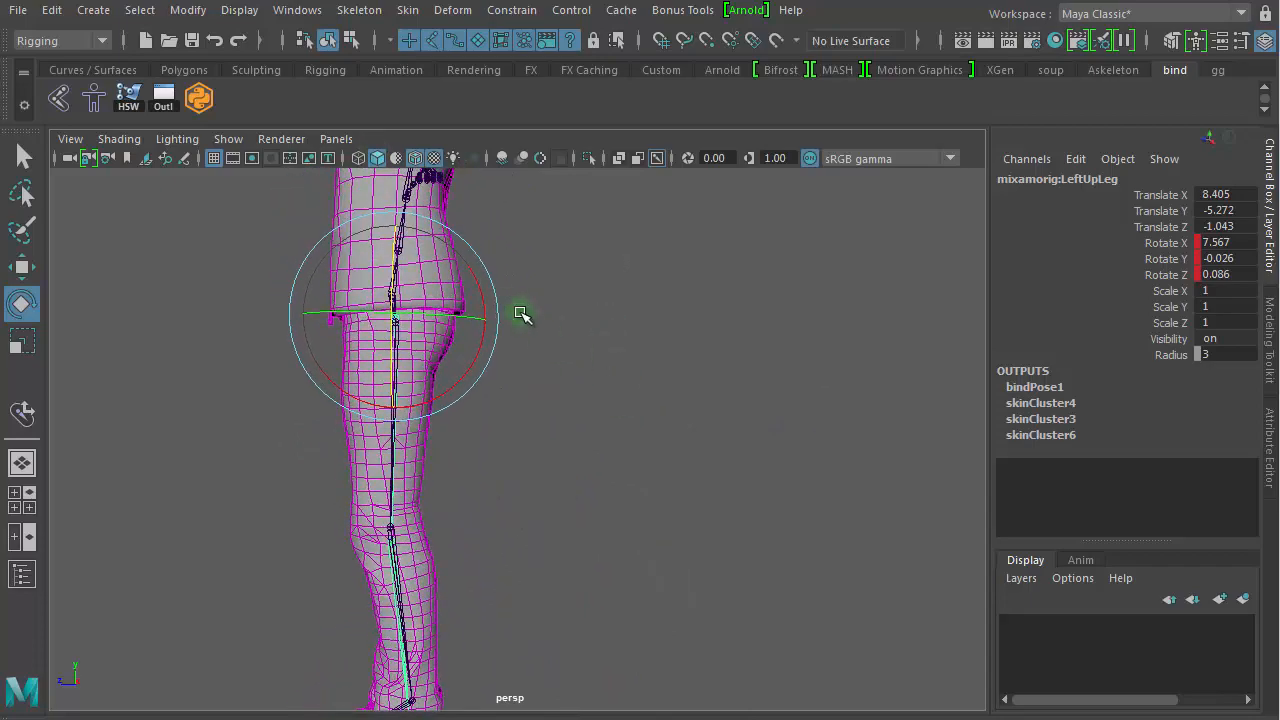
drag(479, 289, 445, 310)
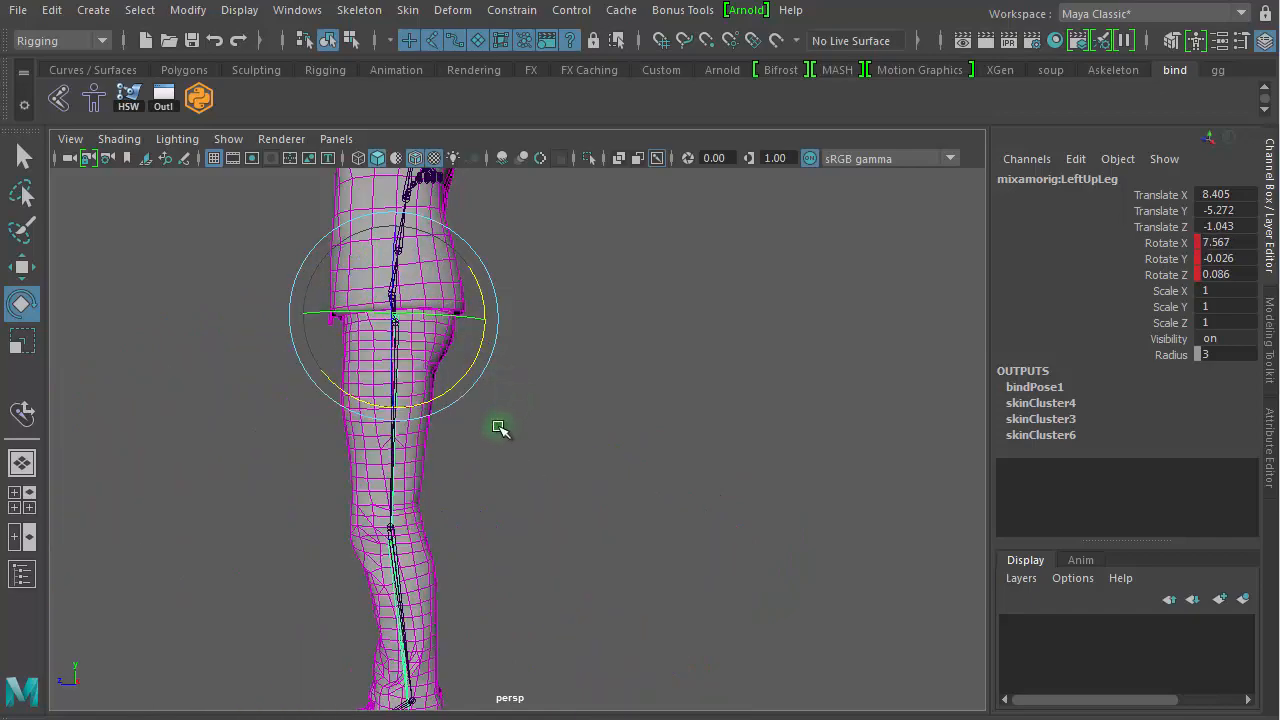
Step: Twist the left upper leg joint about its vertical axis in the front view so the foot turns outward, and deselect it
key(space)
key(space)
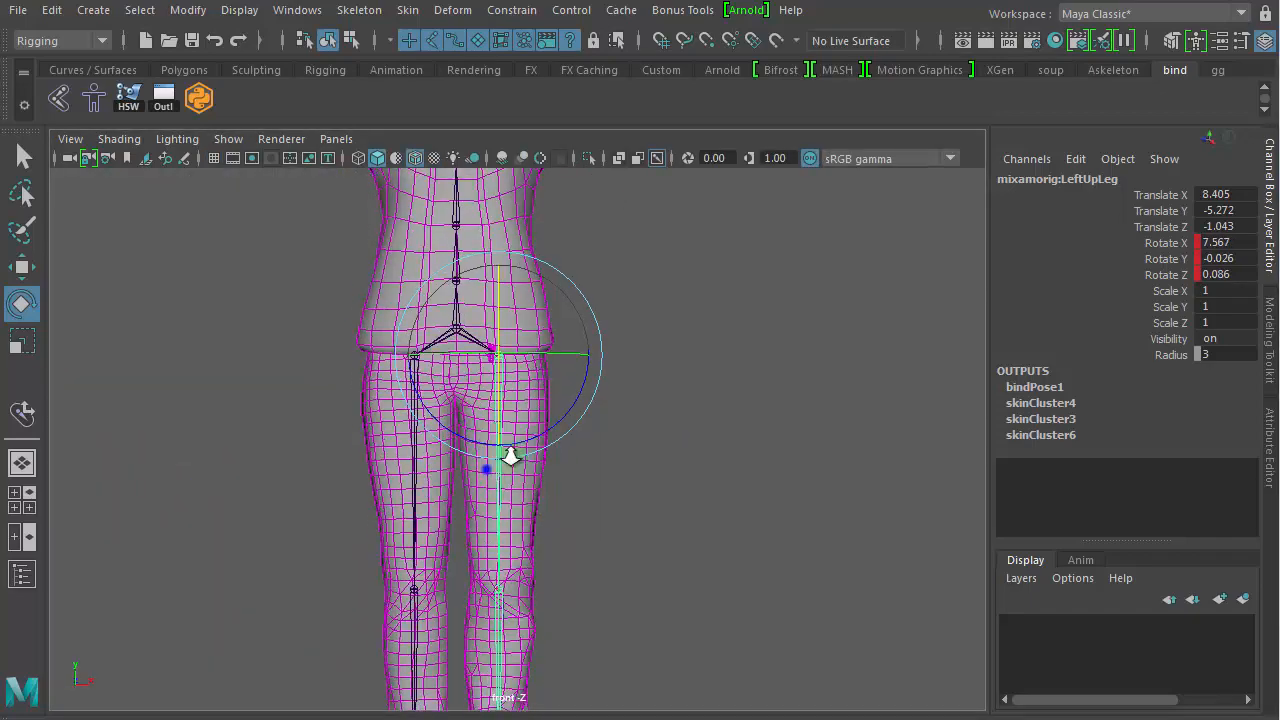
alt+right_drag(511, 456, 735, 458)
alt+middle_drag(674, 420, 641, 300)
alt+right_drag(674, 380, 212, 358)
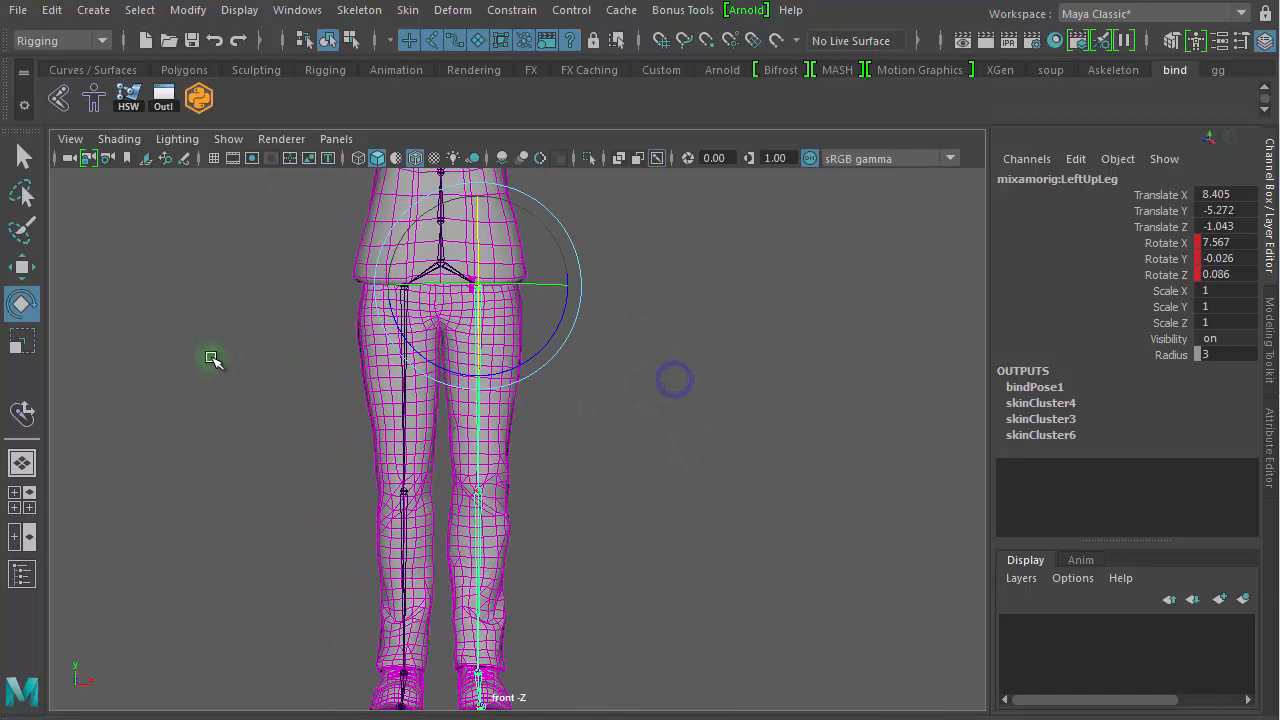
alt+middle_drag(484, 386, 468, 367)
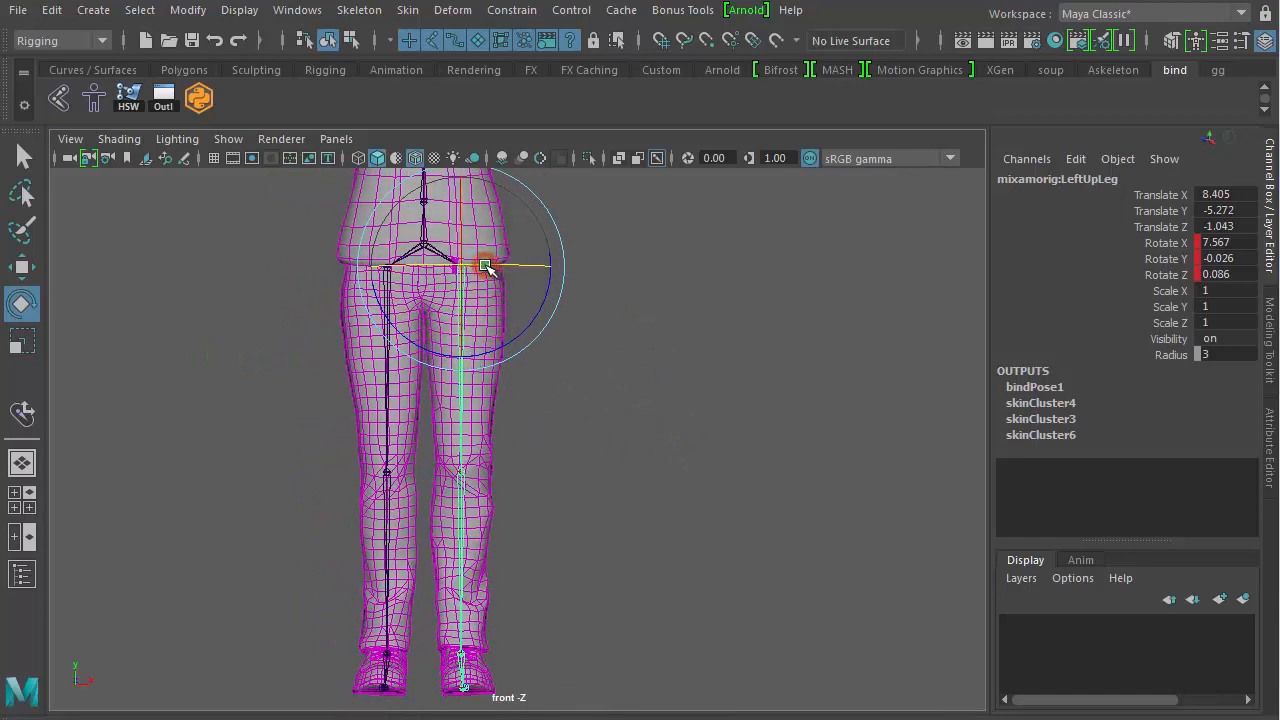
drag(485, 266, 554, 294)
click(641, 323)
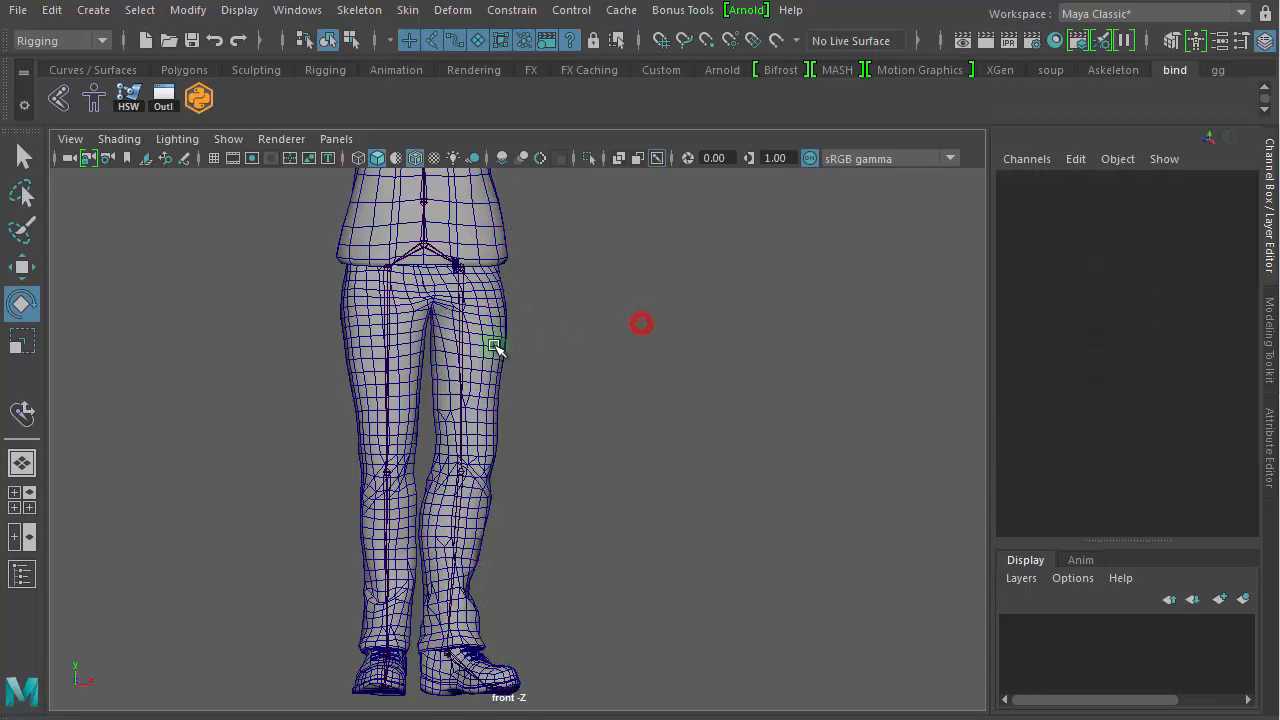
Step: Turn off wireframe on shaded for a close front view of the hip joints and the twisted thigh
alt+right_drag(495, 346, 822, 659)
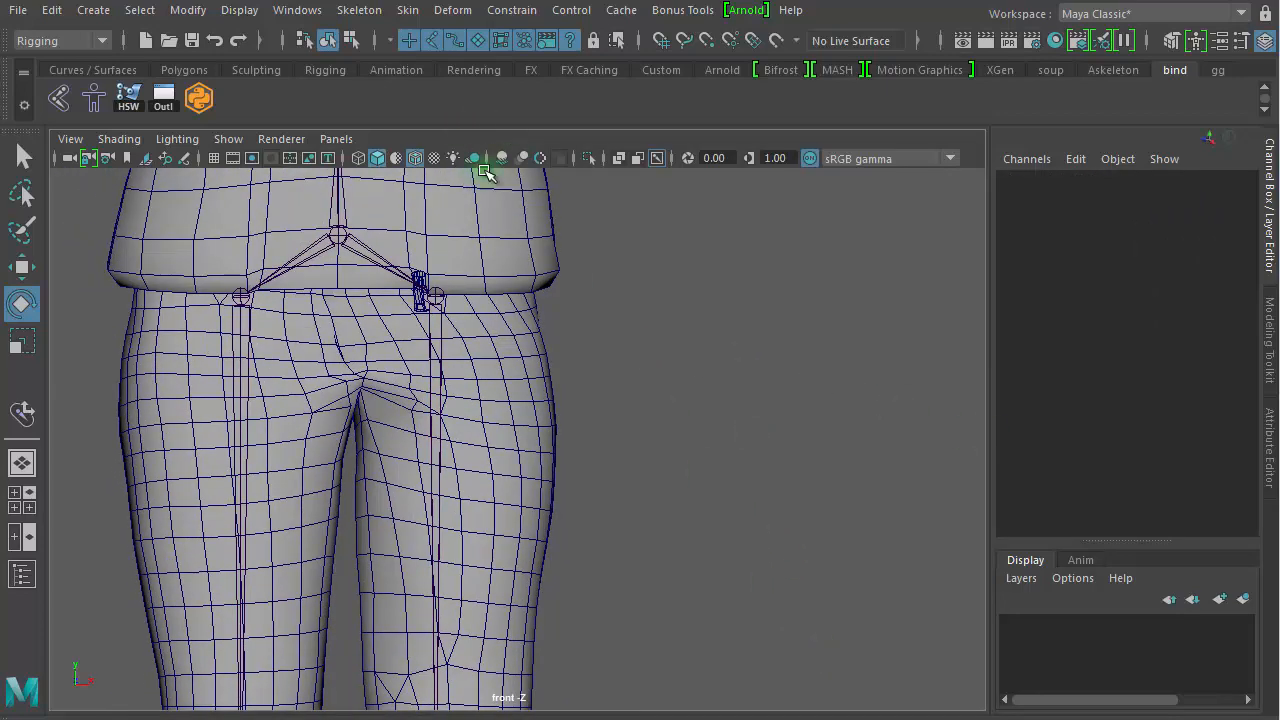
click(416, 158)
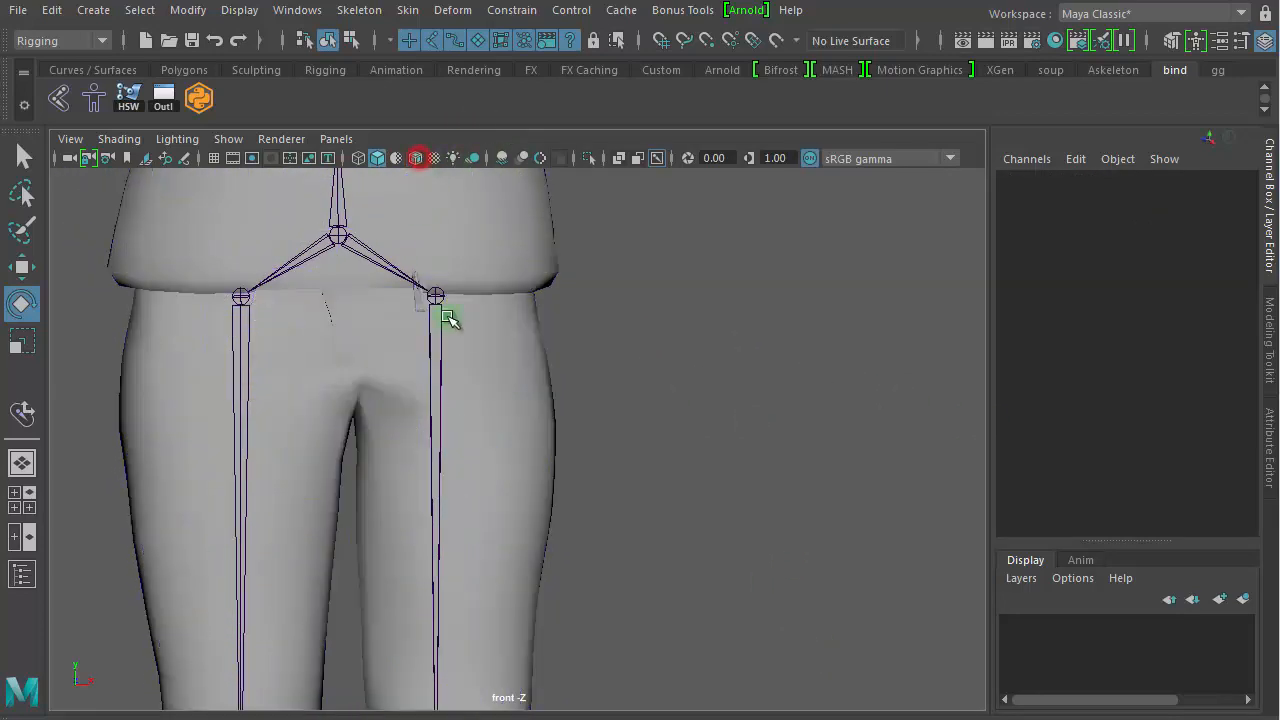
Step: Turn on wireframe on shaded and turn off X-ray joints to inspect the mesh flow on the twisted left thigh
click(416, 158)
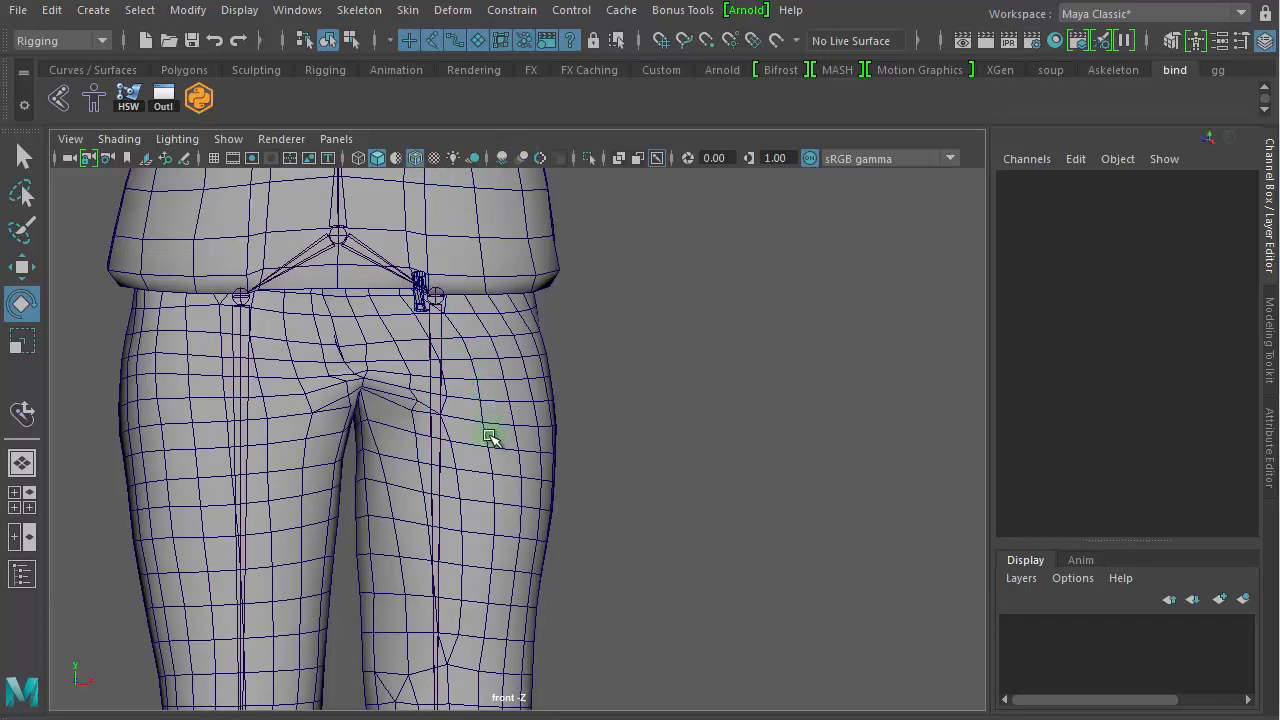
click(657, 158)
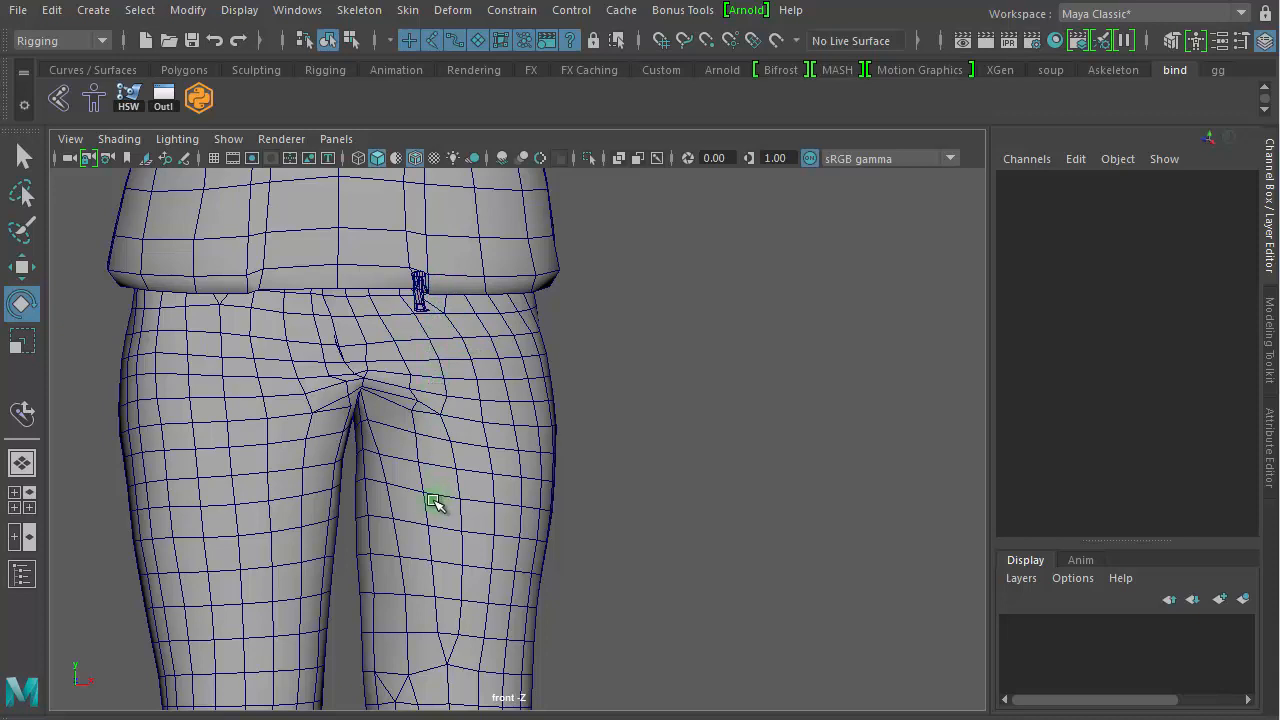
alt+right_drag(570, 468, 509, 458)
alt+middle_drag(517, 401, 498, 295)
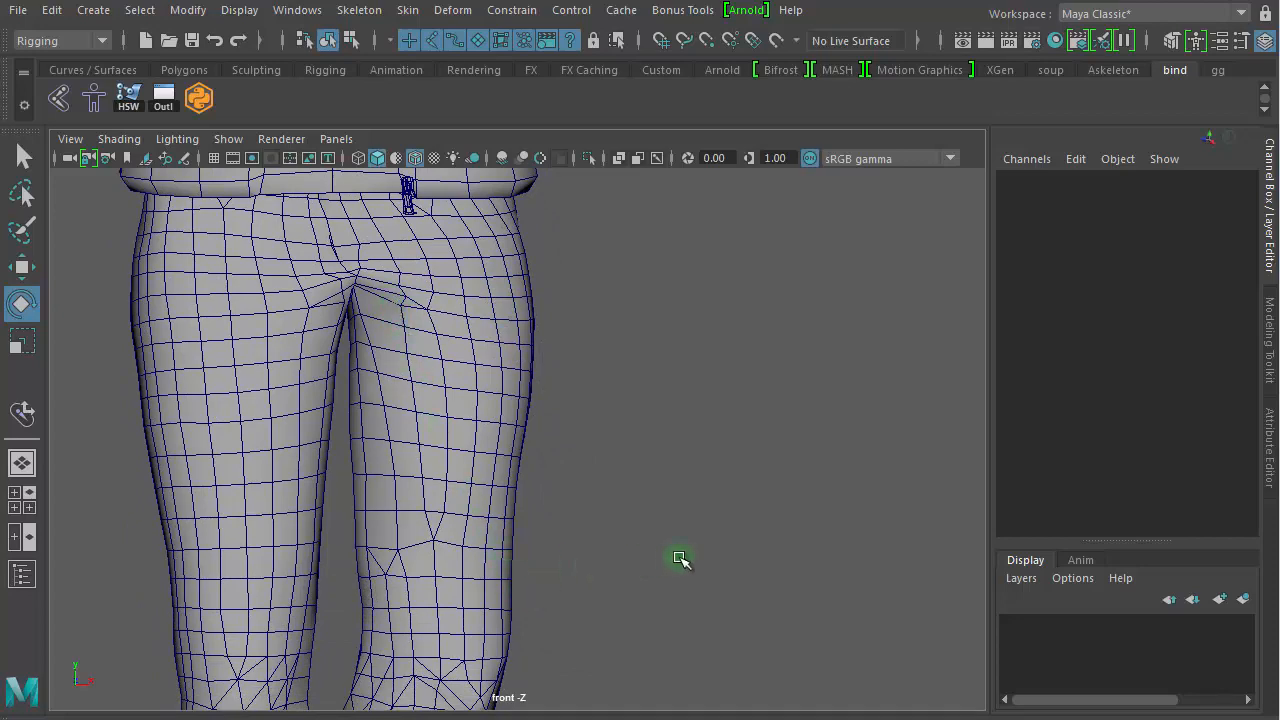
alt+right_drag(697, 553, 477, 503)
Step: Set Rotate X, Y and Z of the left upper leg joint to 0 and deselect it
click(408, 477)
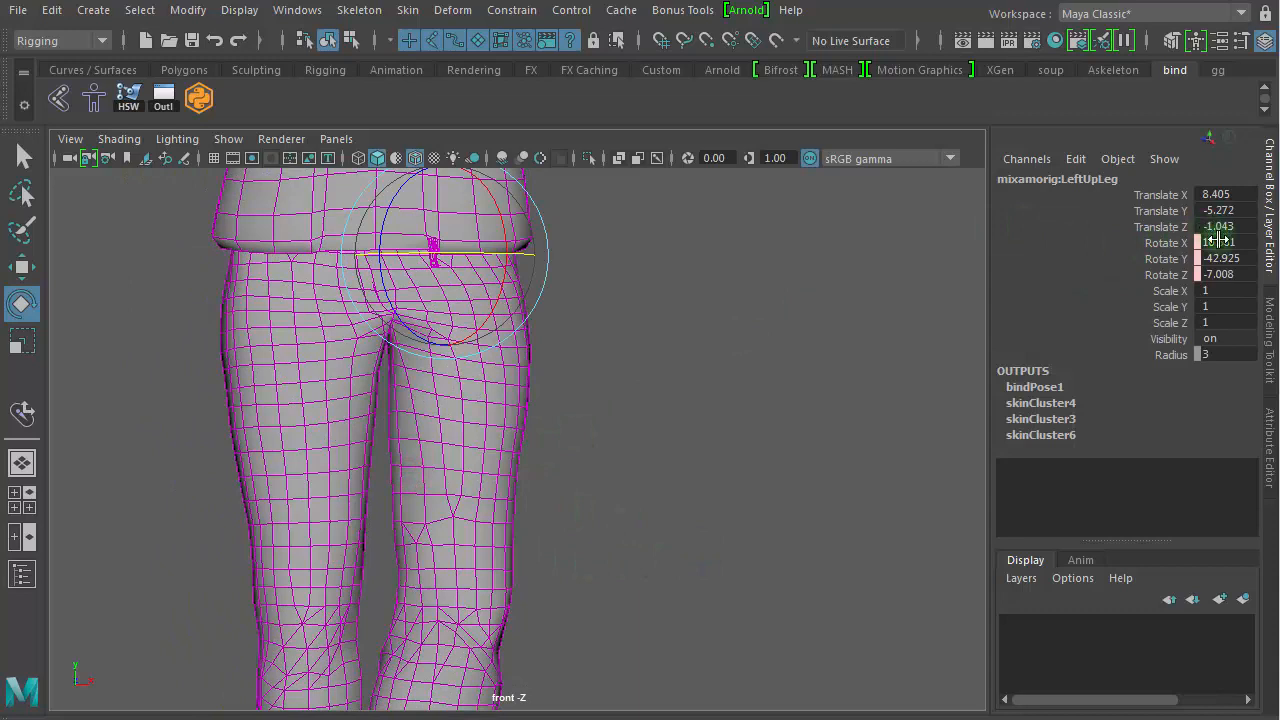
drag(1218, 243, 1216, 284)
key(Return)
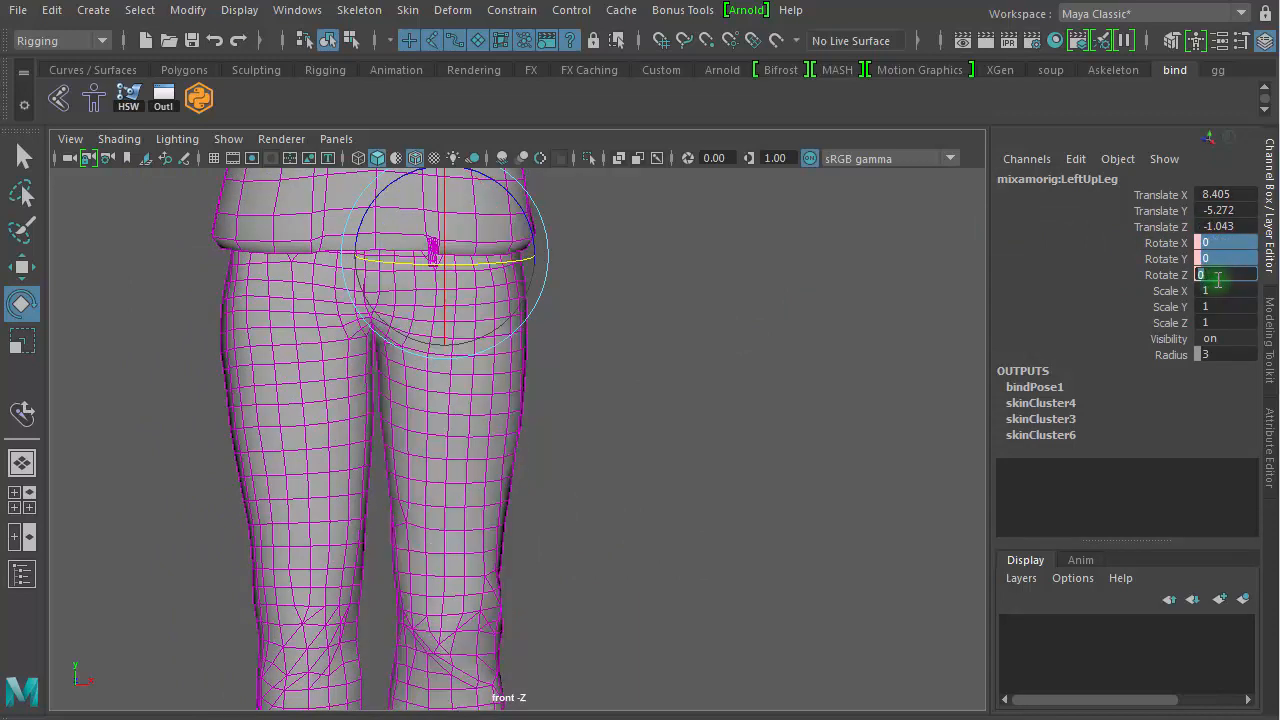
click(551, 394)
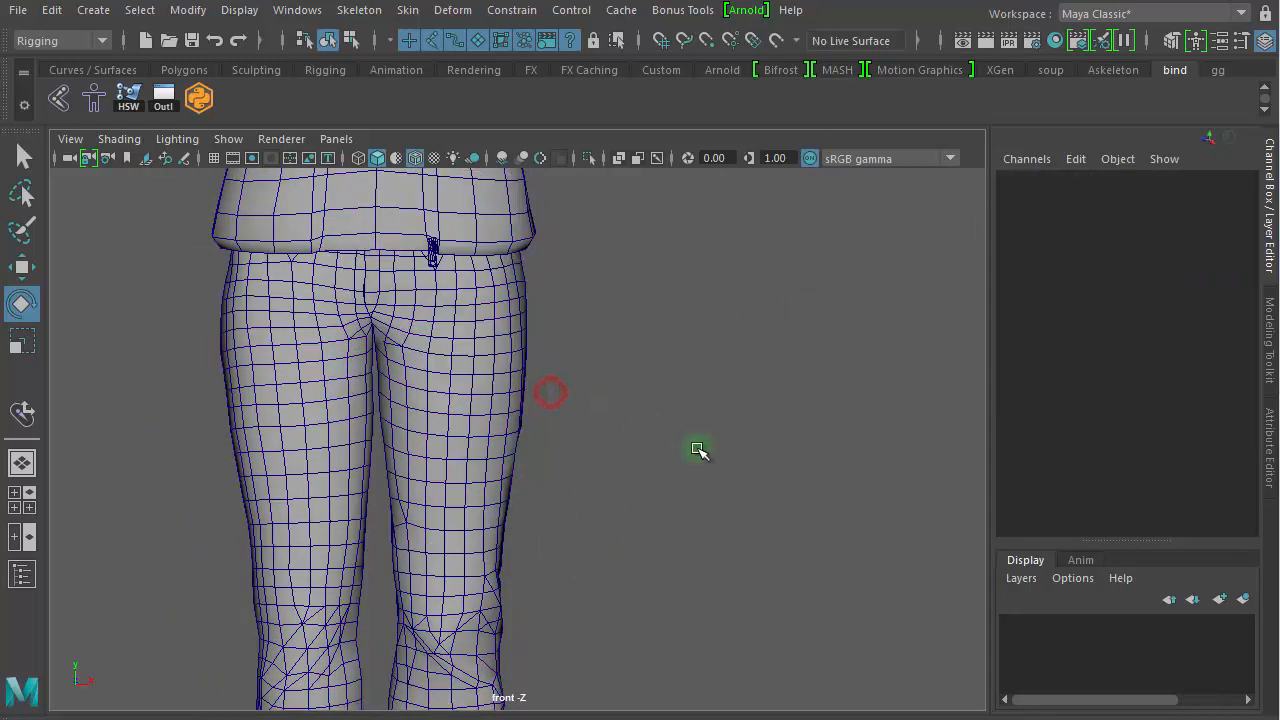
Step: Reveal the time slider with the left upper leg joint selected to check for keyframes, and deselect the joint
click(419, 446)
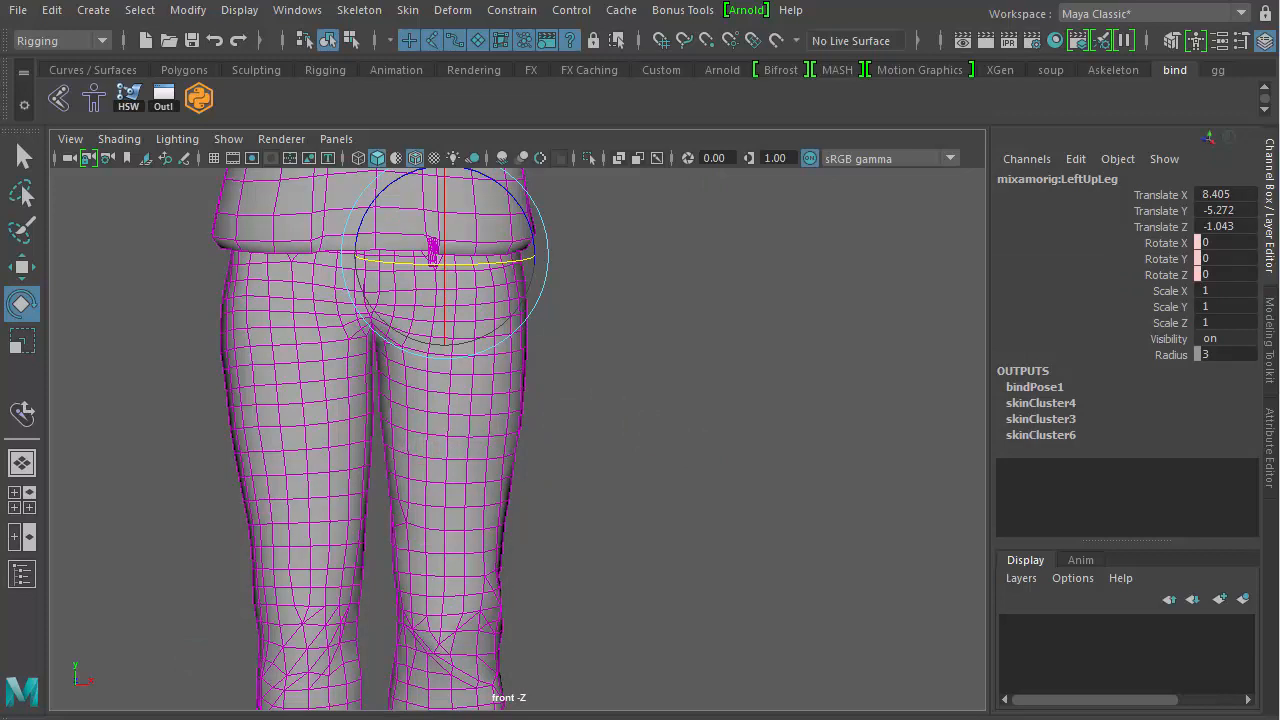
drag(300, 718, 300, 704)
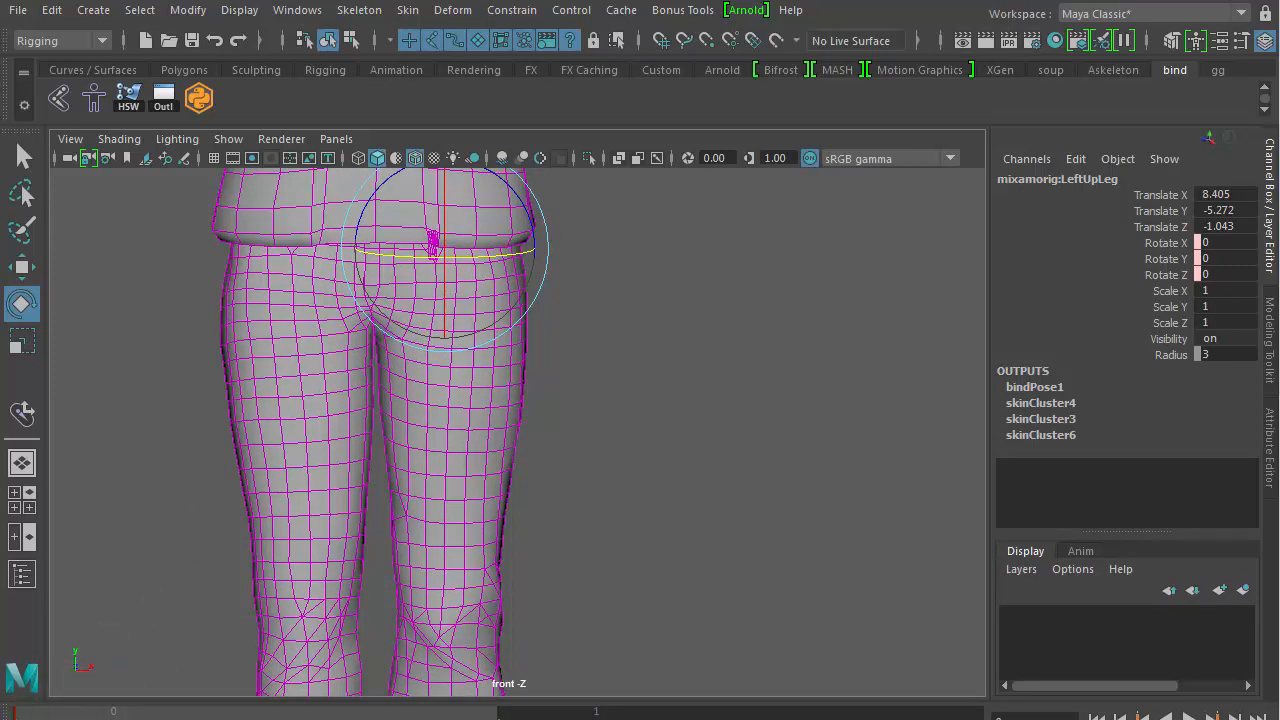
drag(200, 719, 200, 697)
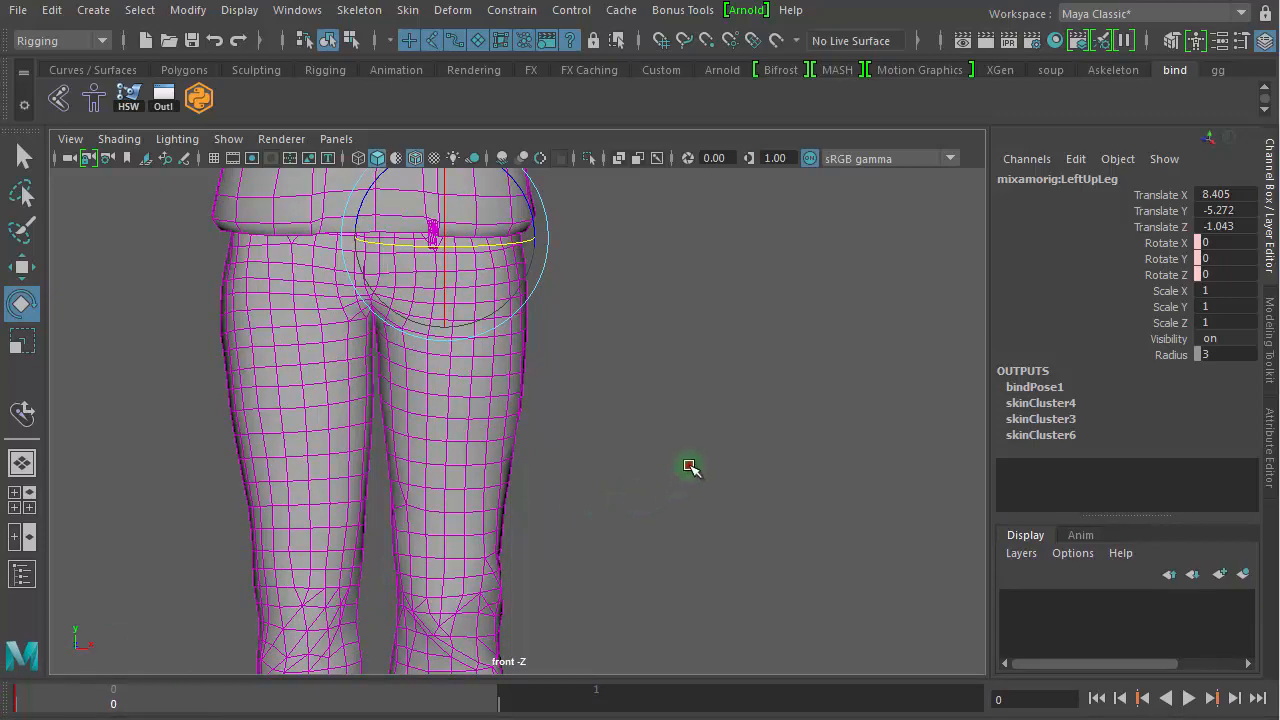
click(690, 462)
alt+right_drag(691, 444, 299, 404)
alt+right_drag(569, 403, 160, 352)
Step: Check the character's meshes and the mixamorig:Hips joint in the Outliner, and close it with nothing selected
click(22, 575)
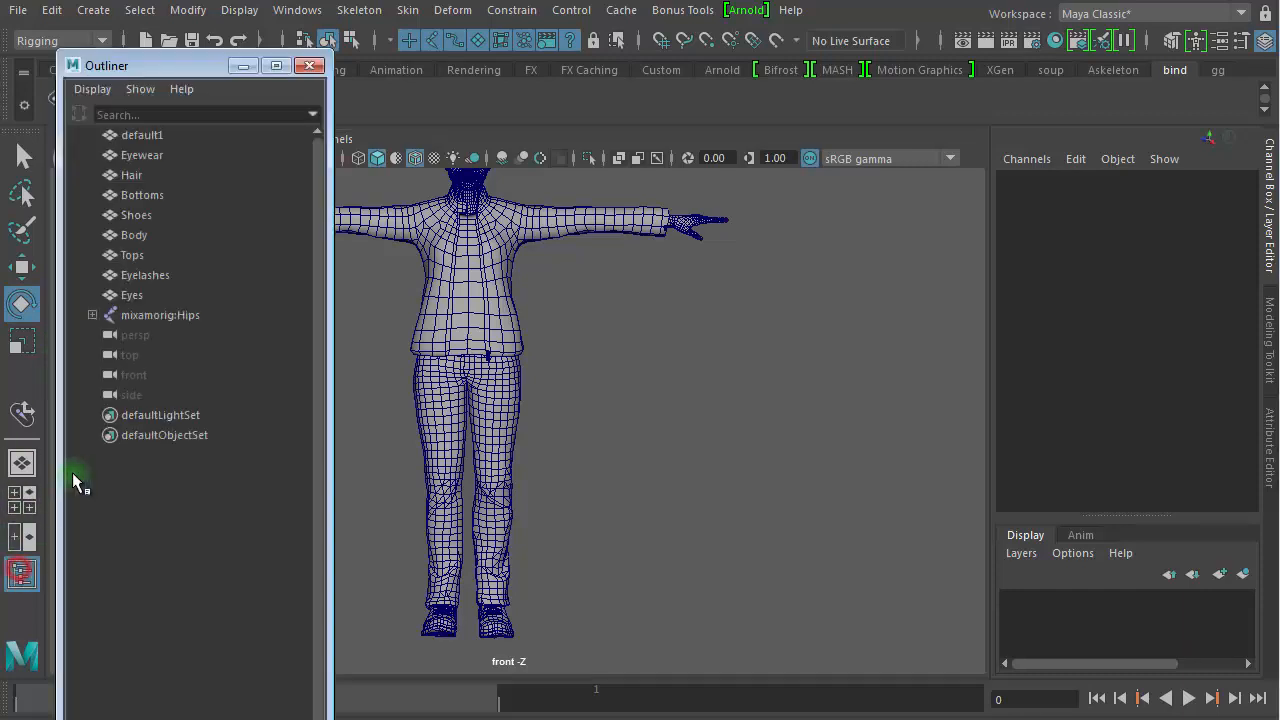
drag(166, 72, 174, 73)
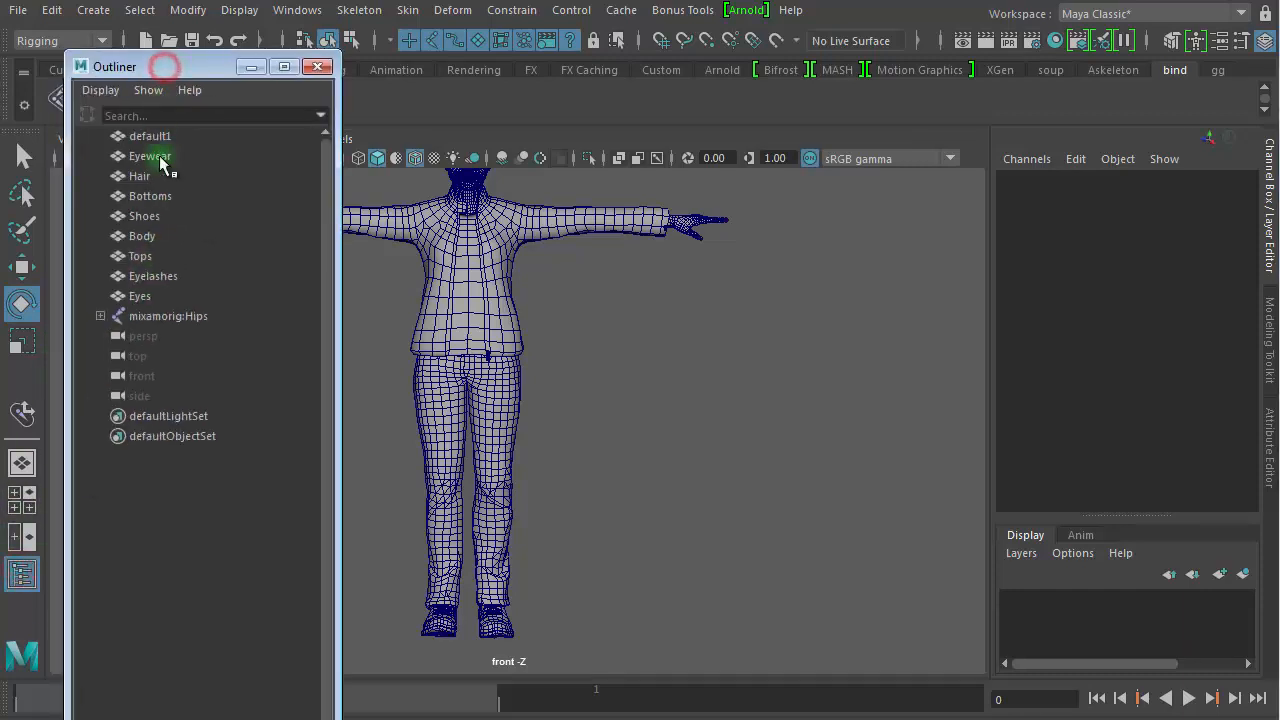
drag(174, 294, 180, 148)
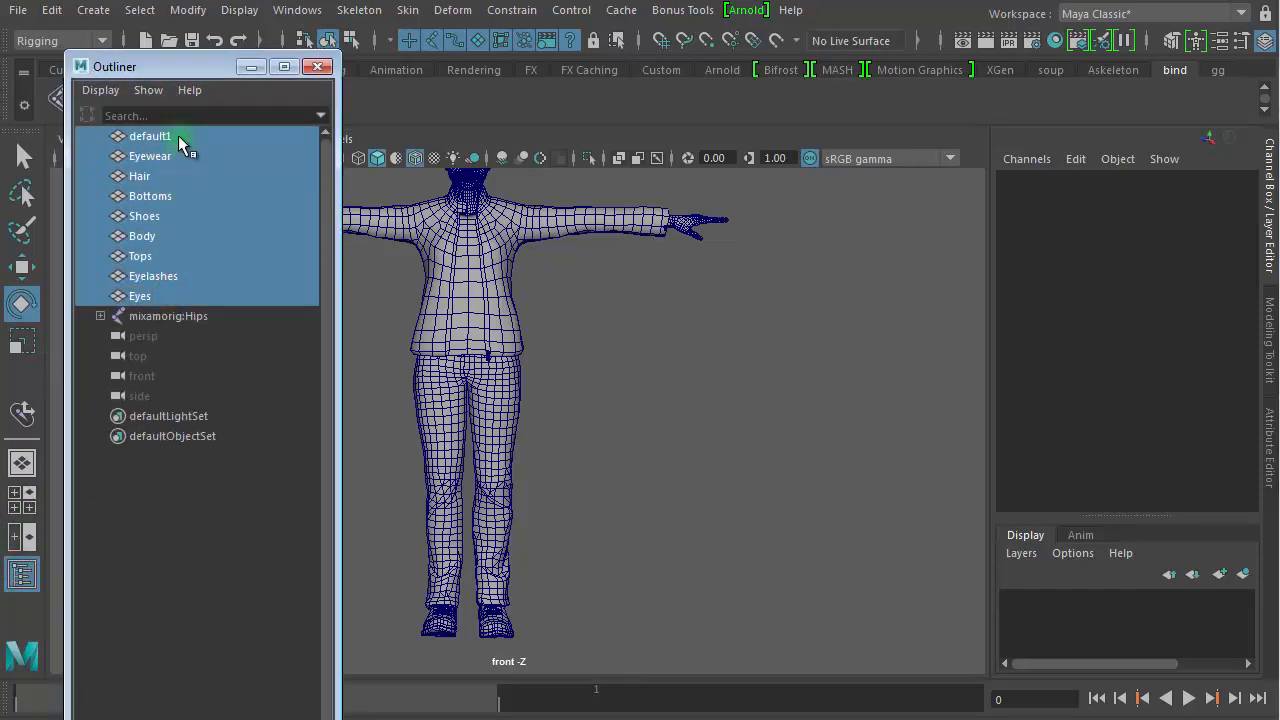
click(180, 316)
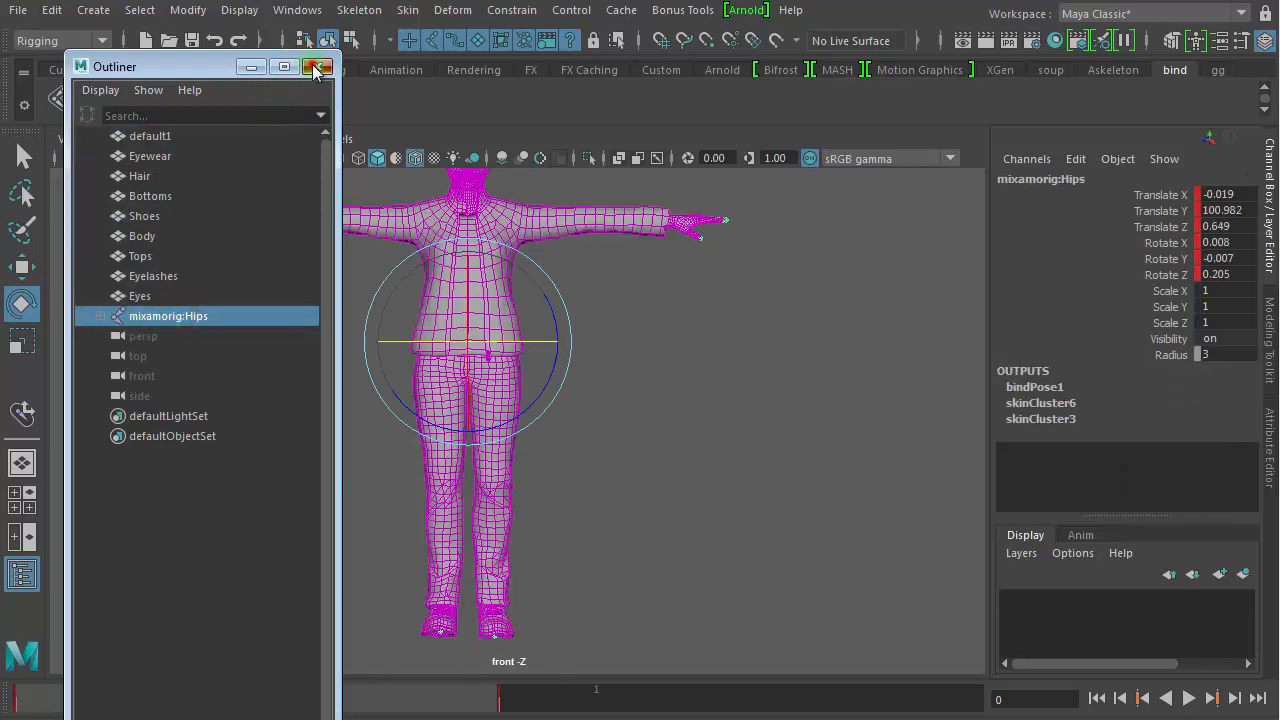
click(316, 67)
click(700, 452)
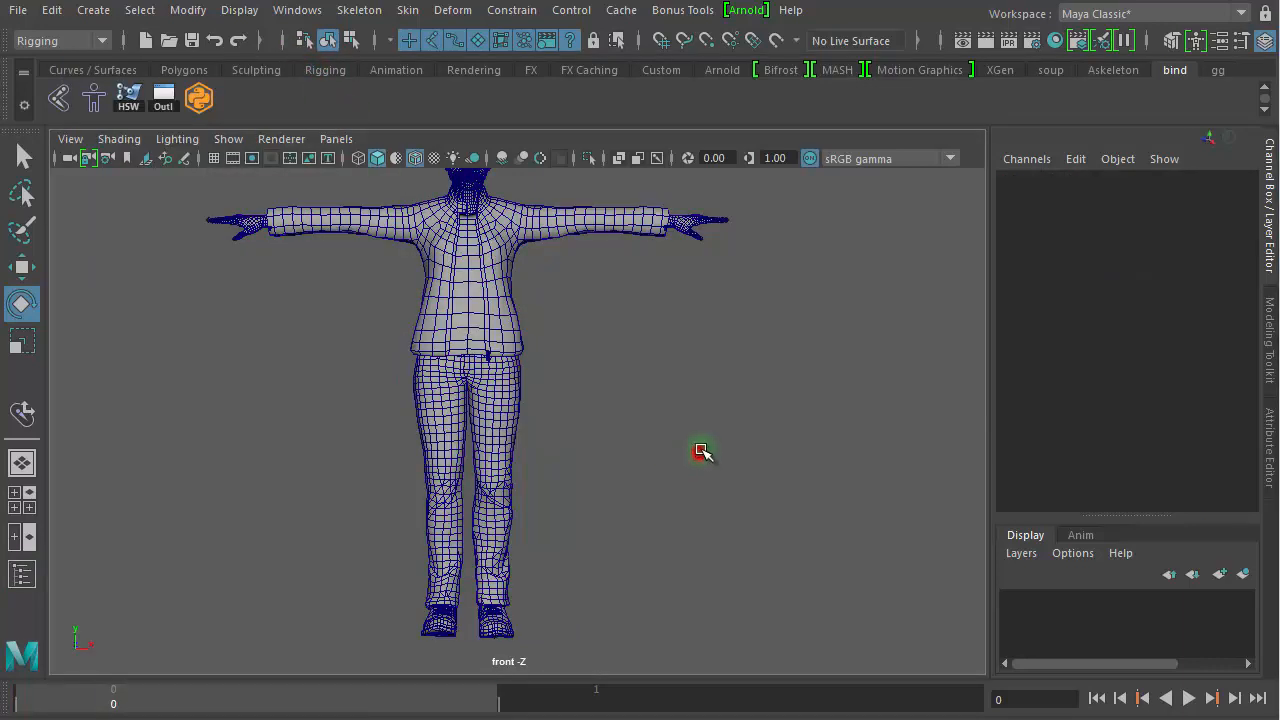
Step: Delete all animation channels in the scene, check the left upper leg joint's rotation channels, and deselect it
click(50, 10)
mouse_move(146, 268)
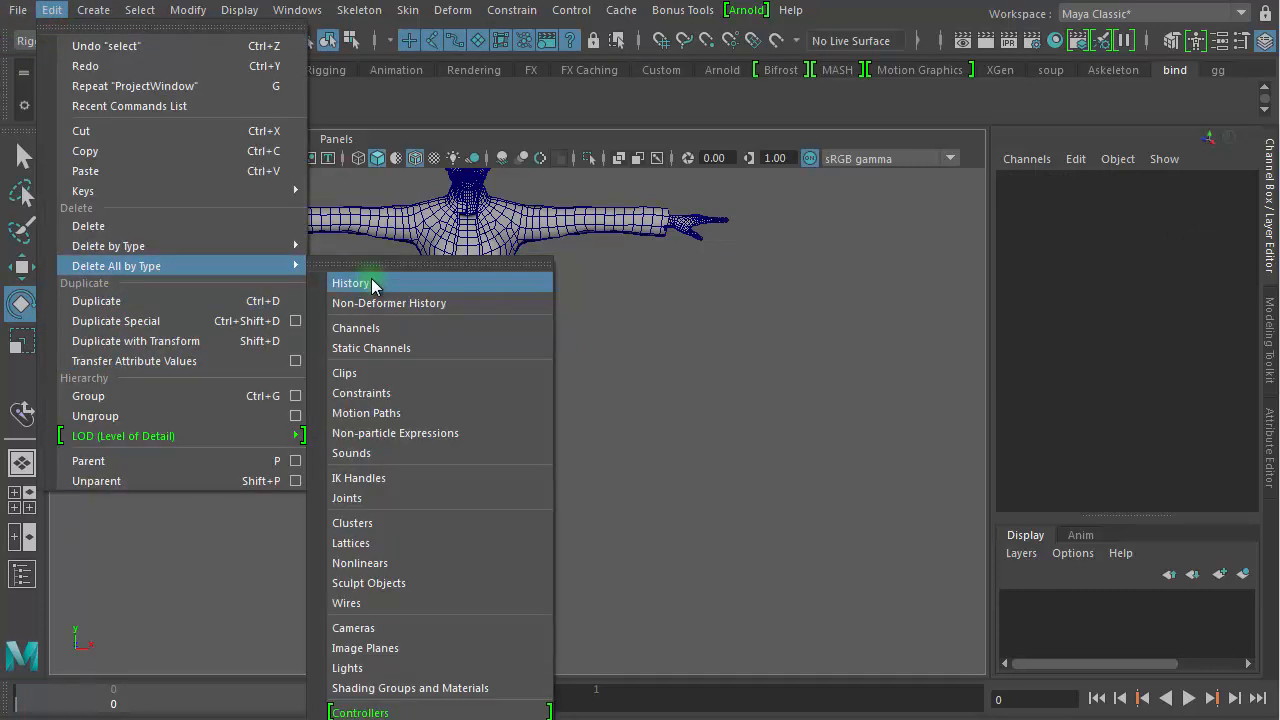
click(397, 331)
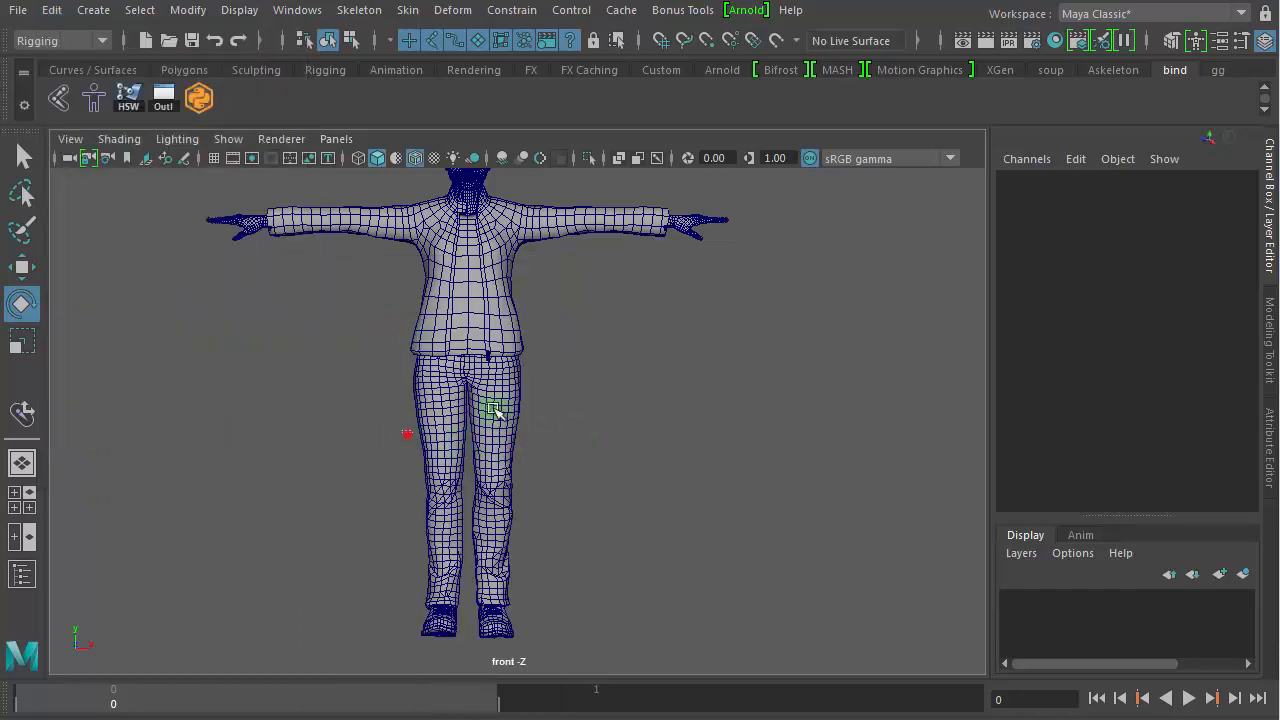
click(493, 410)
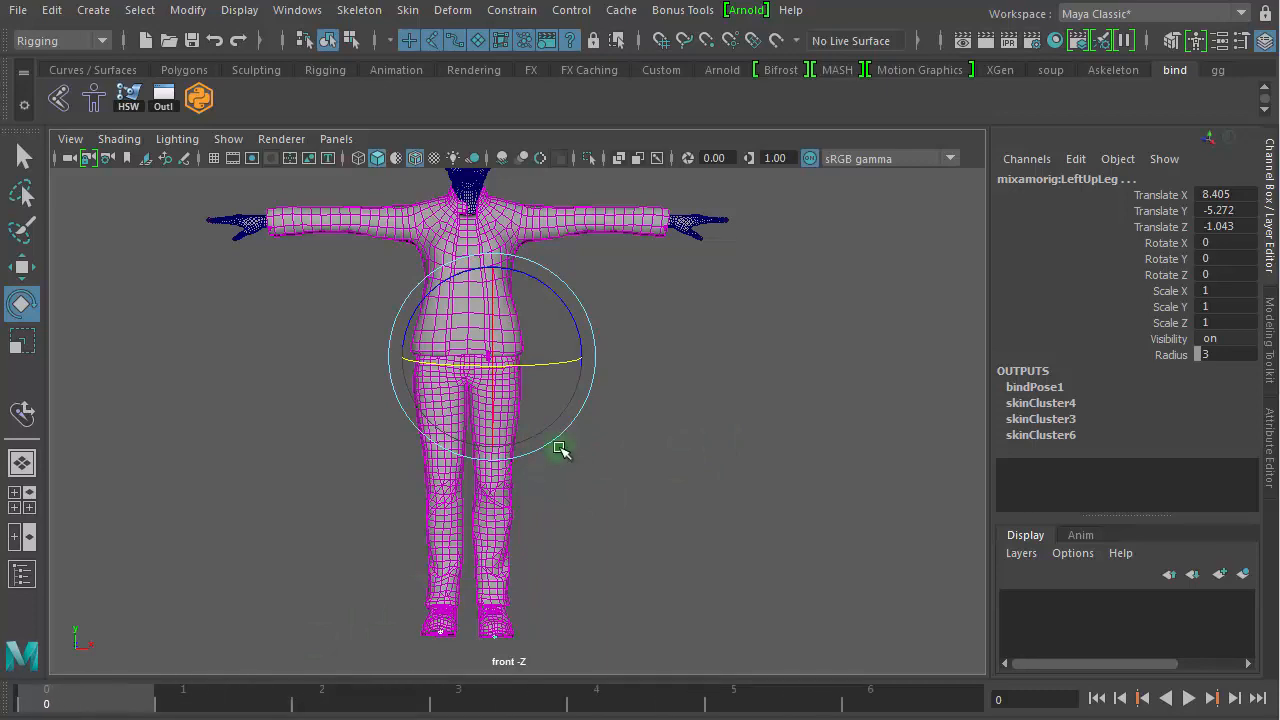
click(733, 373)
Step: Turn X-ray joints back on and select the hips joint to examine its rotation values and orientation up close
scroll(740, 376, up, 4)
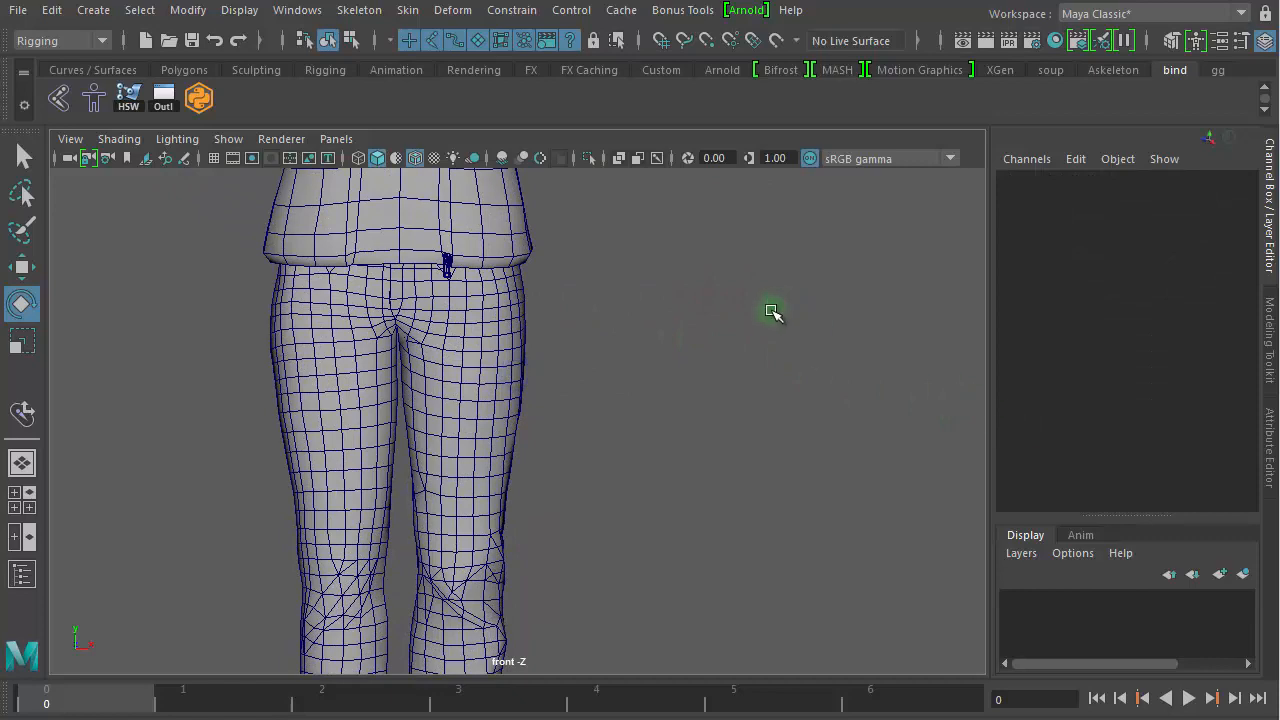
scroll(717, 366, down, 4)
click(656, 158)
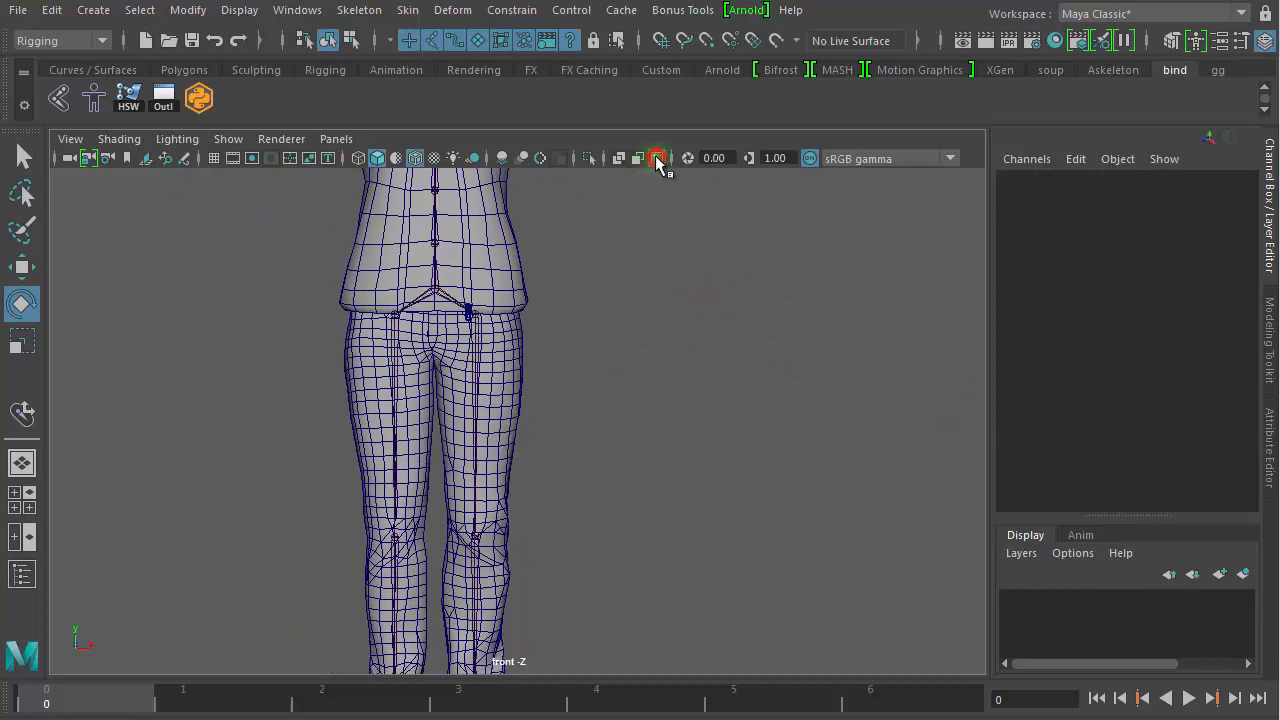
click(438, 289)
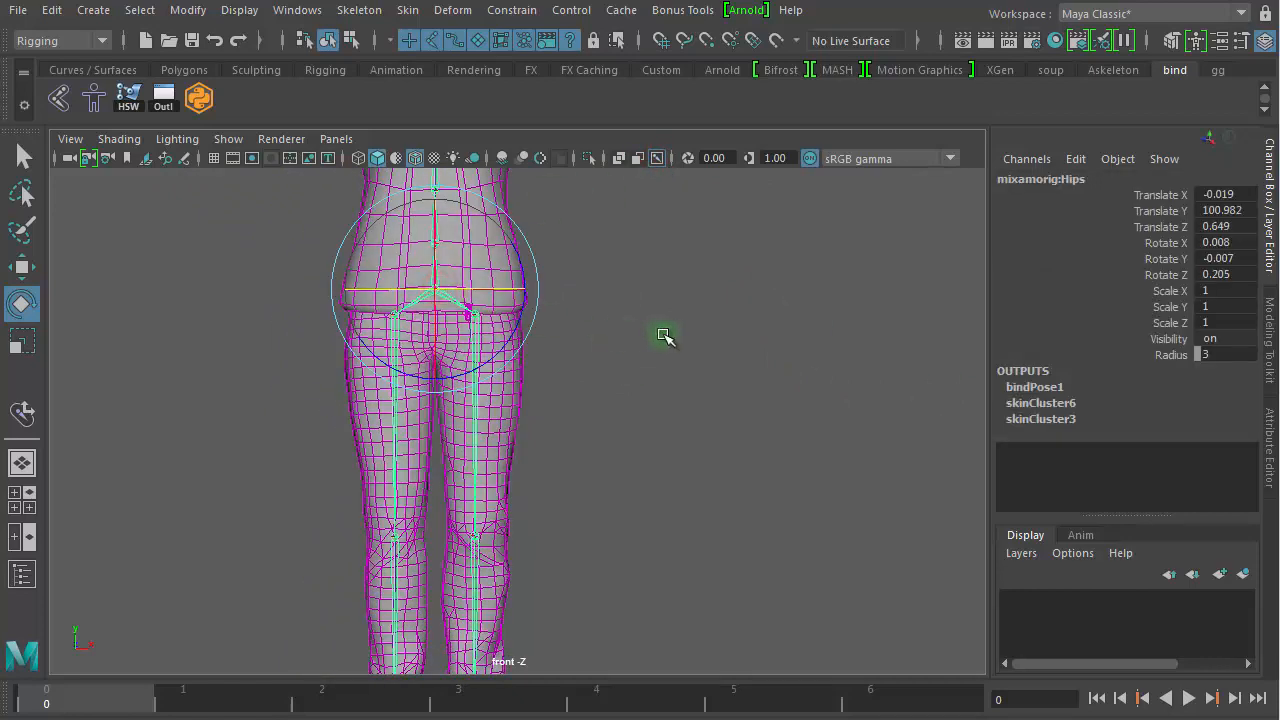
scroll(700, 372, down, 3)
scroll(703, 372, down, 1)
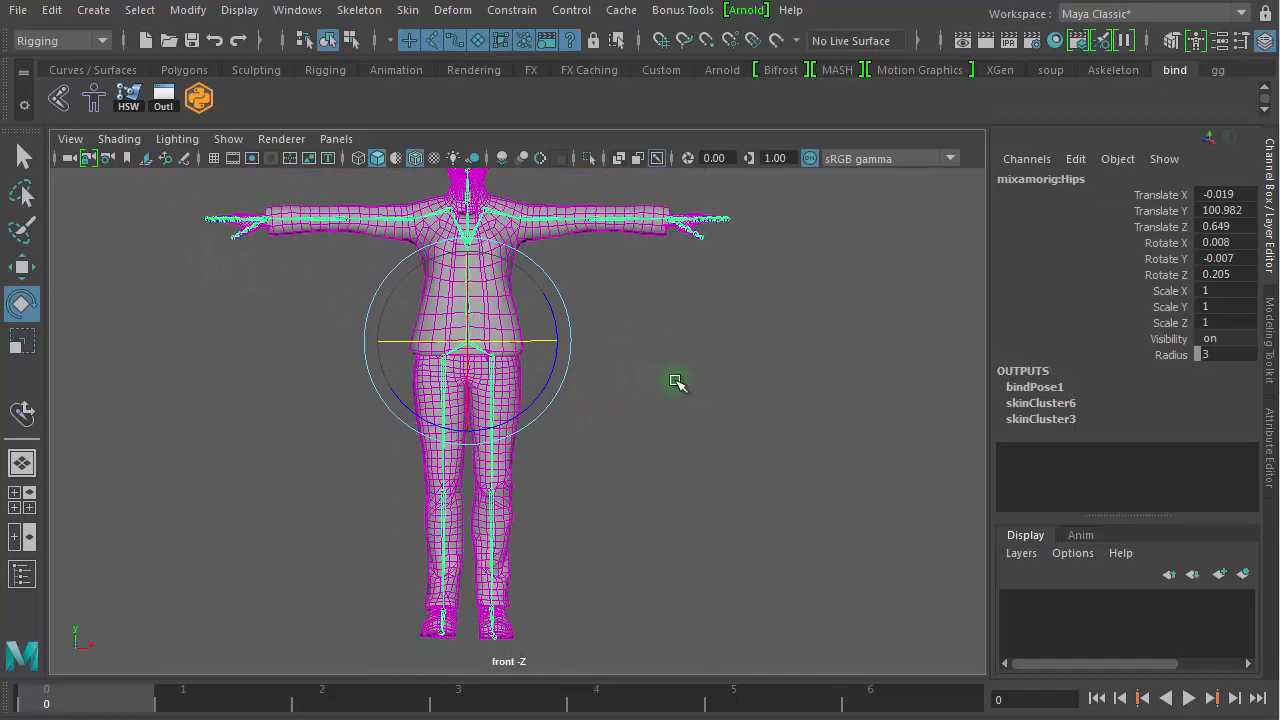
scroll(697, 395, down, 1)
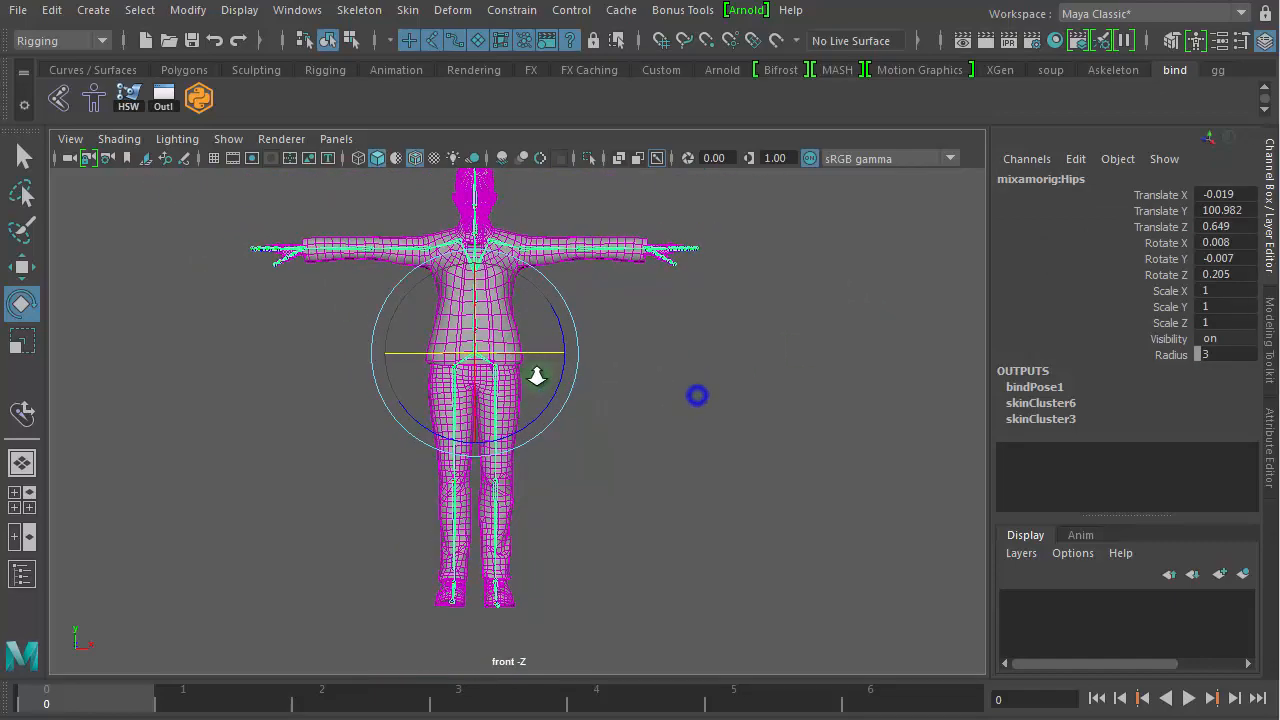
alt+right_drag(537, 376, 600, 392)
alt+middle_drag(601, 393, 586, 429)
alt+right_drag(545, 412, 1210, 512)
alt+middle_drag(689, 430, 860, 609)
alt+right_drag(649, 509, 894, 505)
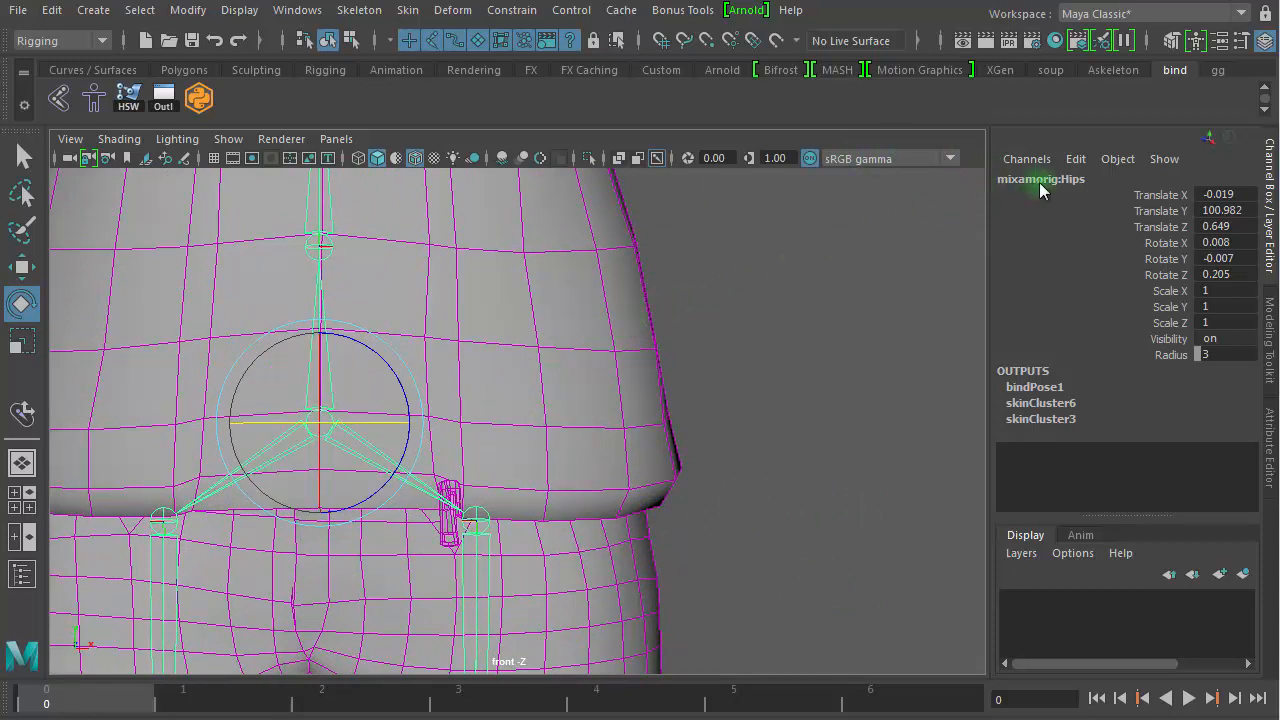
scroll(794, 380, down, 5)
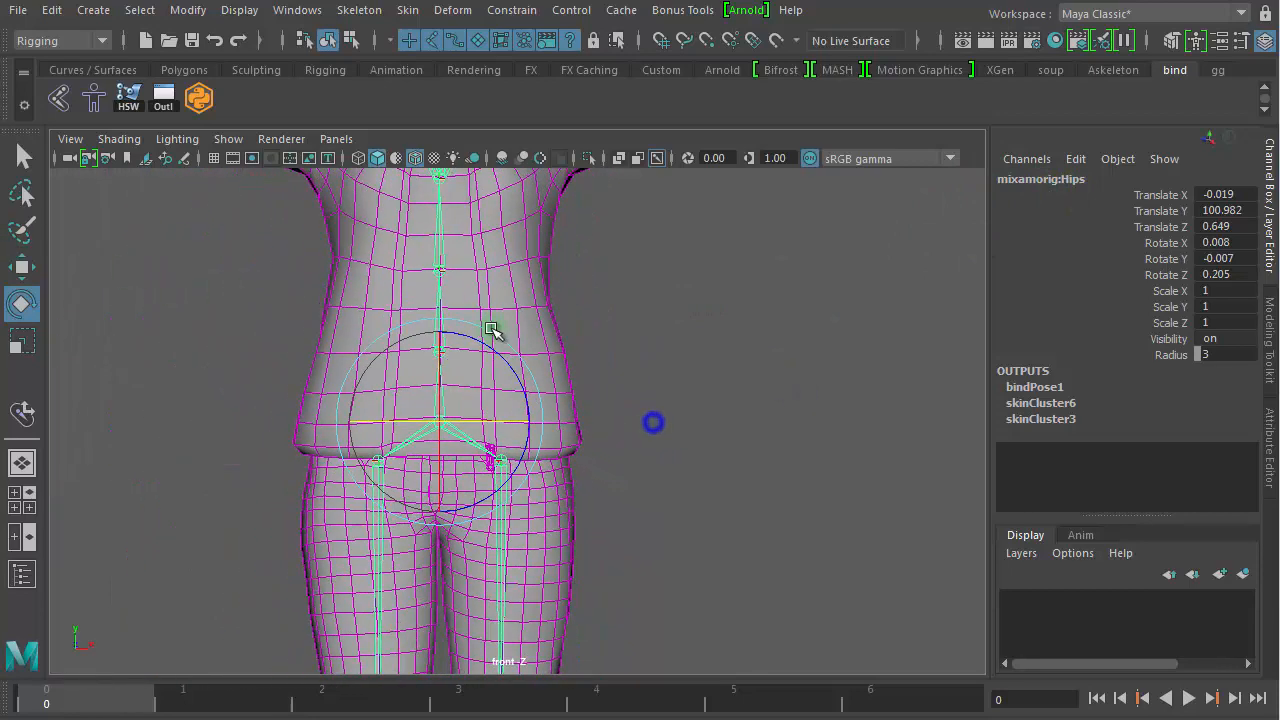
Step: Select the full joint hierarchy from the hips, set Rotate X, Y and Z to 0, and check the deselected character's pose
right_click(685, 275)
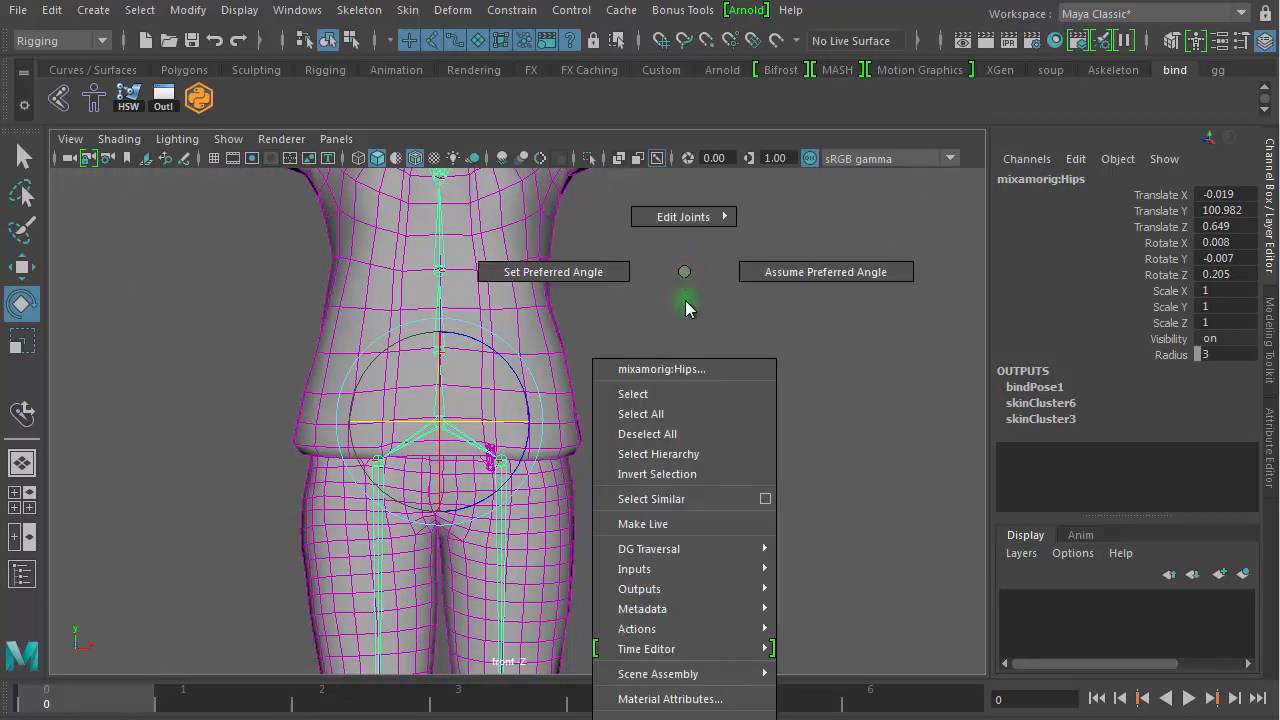
click(721, 453)
scroll(720, 408, down, 3)
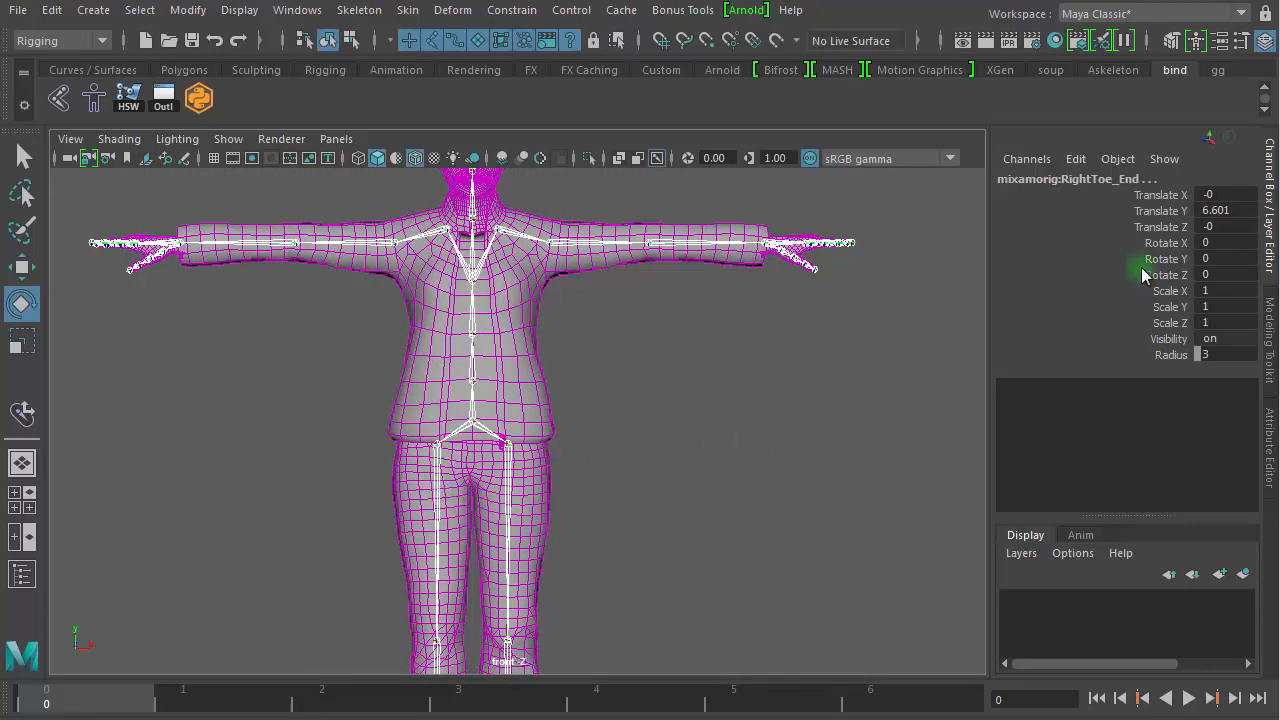
drag(1218, 242, 1219, 273)
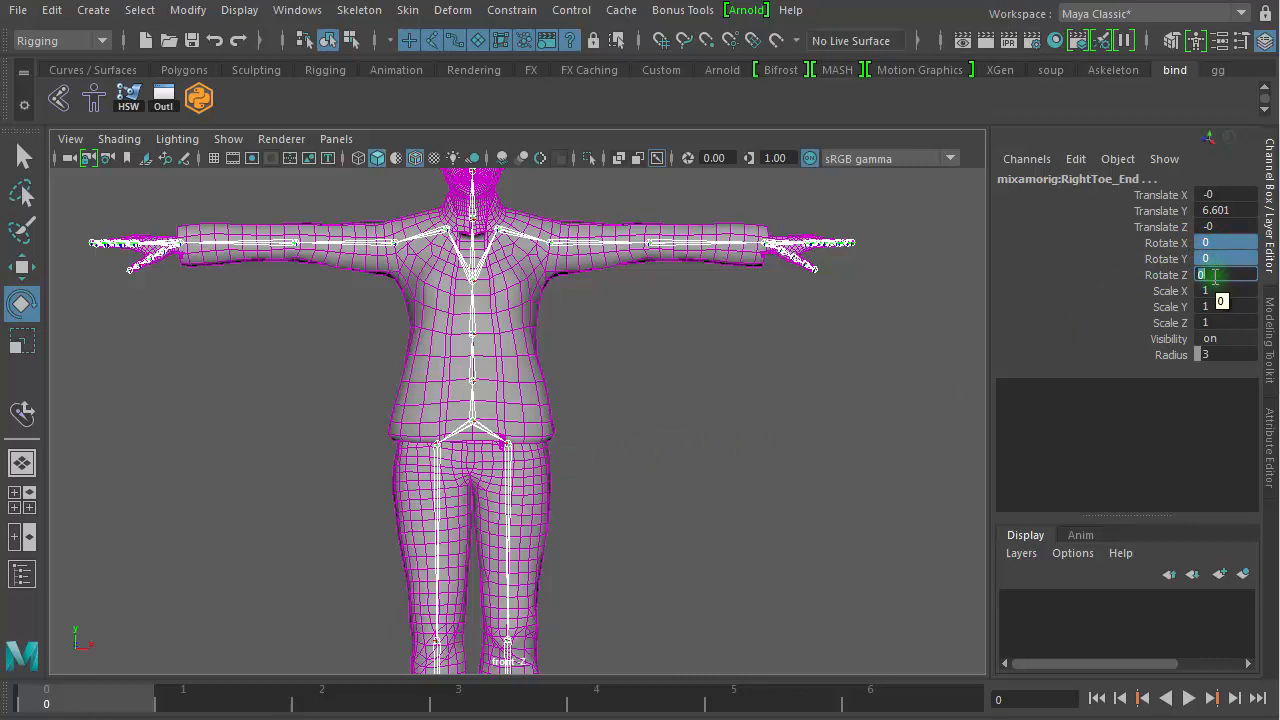
key(Return)
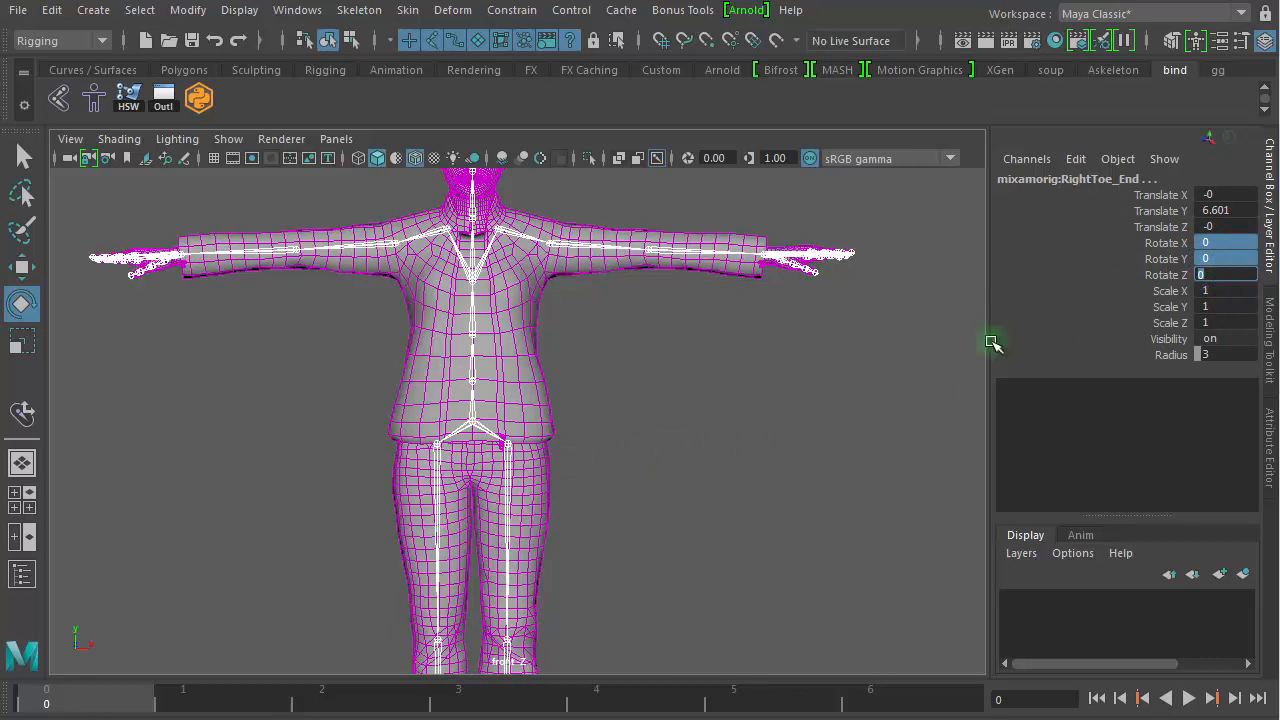
click(605, 330)
alt+right_drag(600, 328, 363, 396)
alt+middle_drag(540, 456, 531, 429)
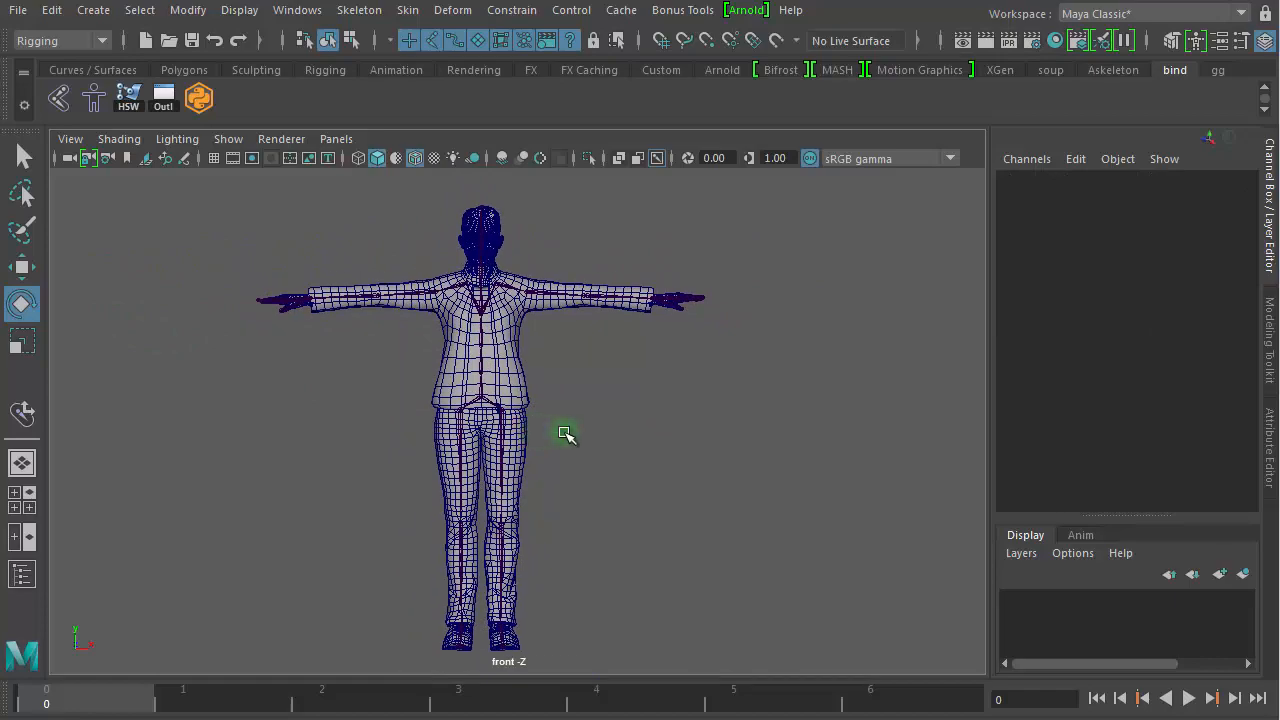
alt+right_drag(565, 432, 711, 436)
alt+middle_drag(711, 436, 721, 476)
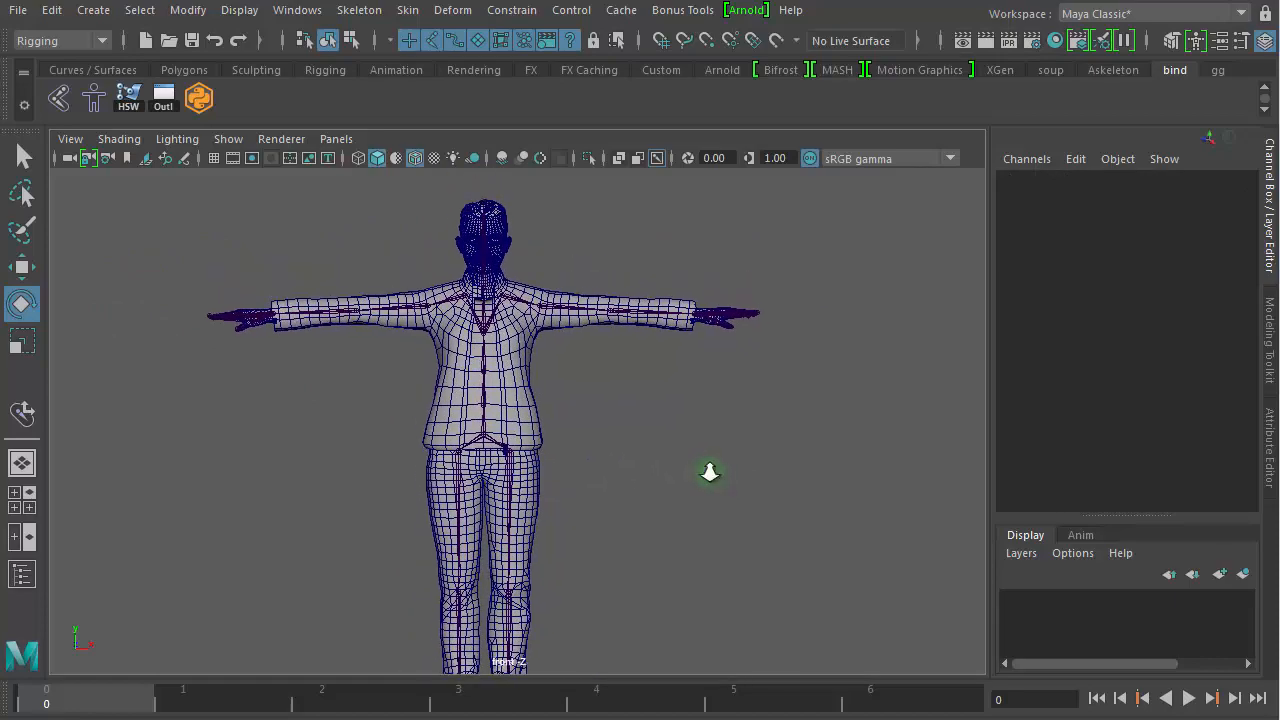
alt+right_drag(710, 472, 586, 443)
alt+middle_drag(586, 443, 593, 405)
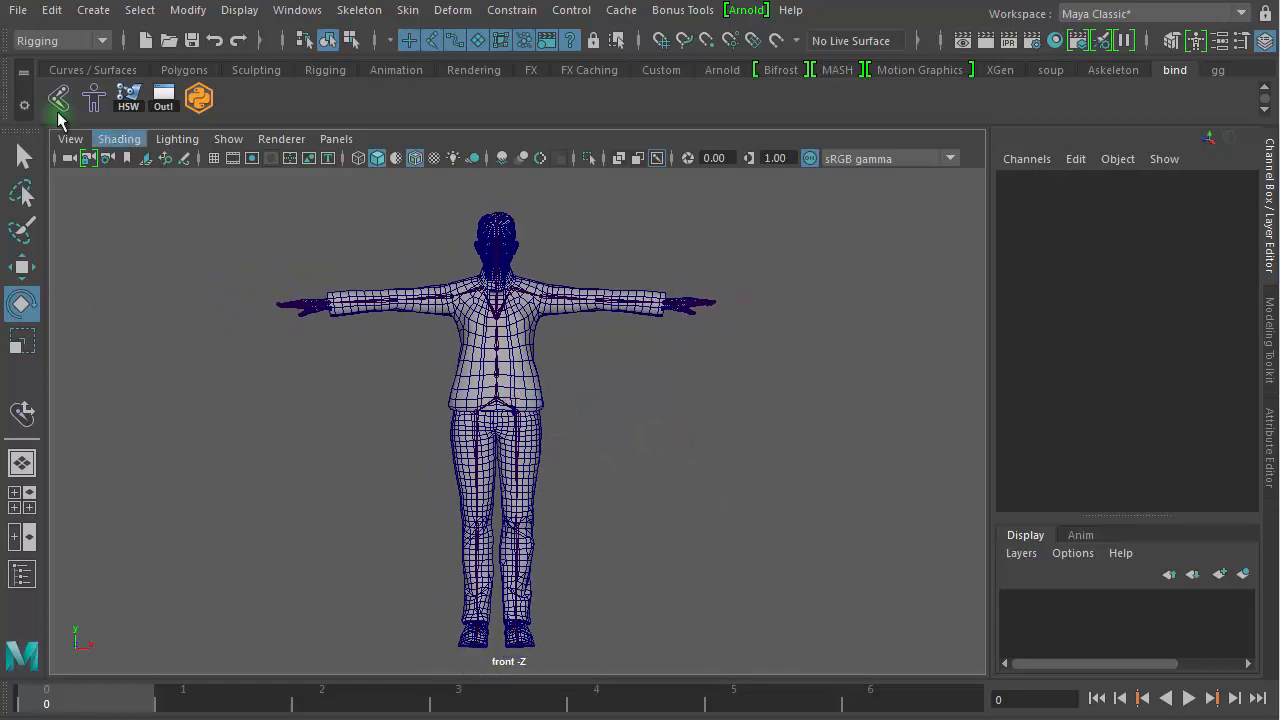
Step: Save the scene under the new name Laura_bind_start.mb in the project's scenes folder
click(19, 10)
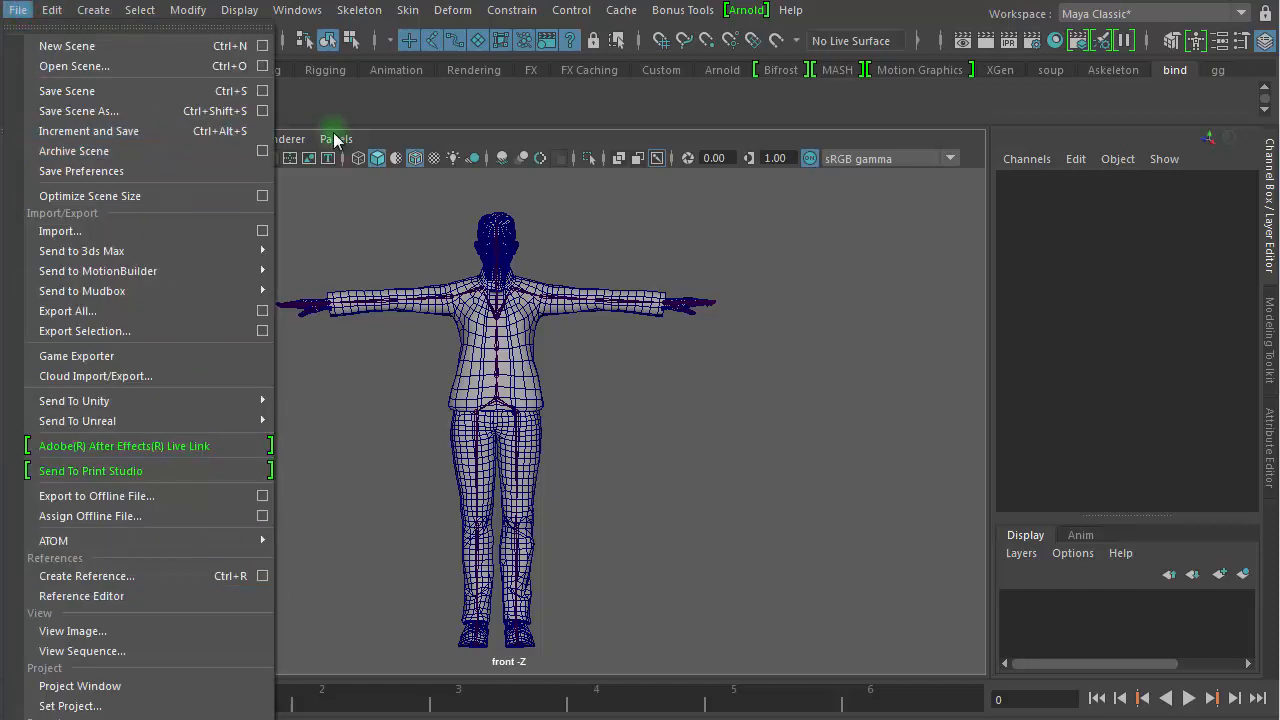
click(80, 111)
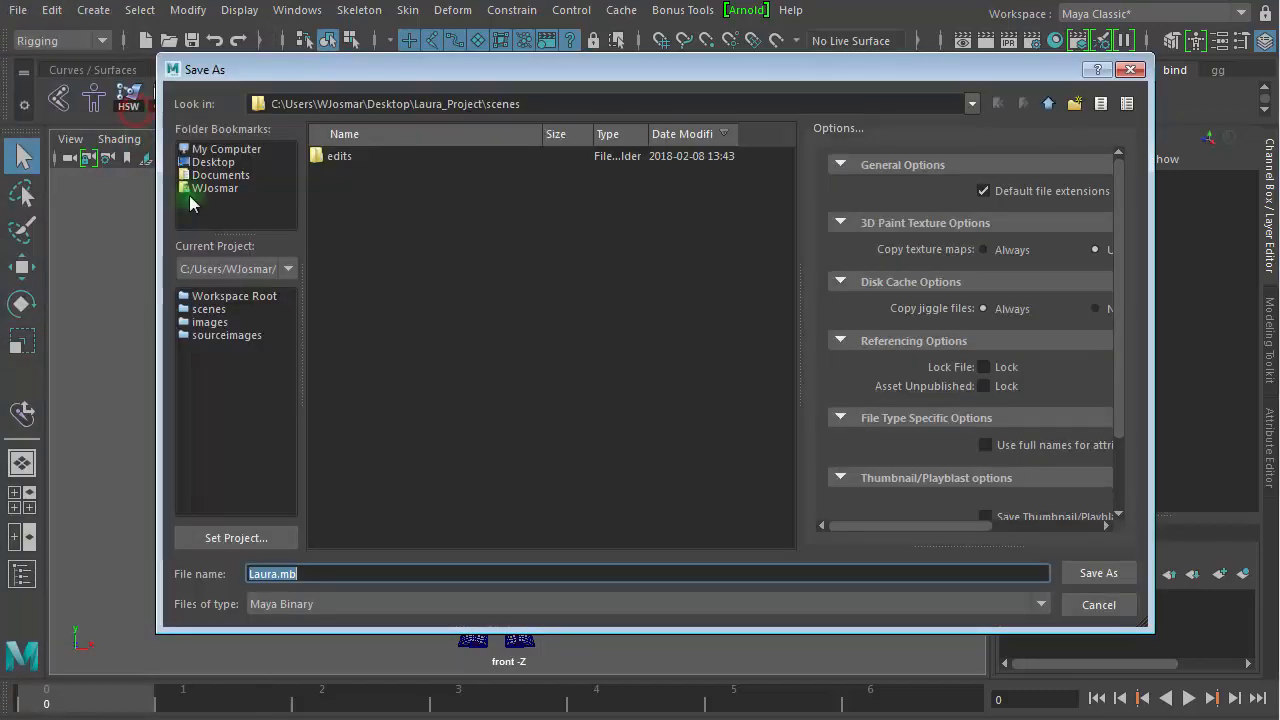
click(273, 573)
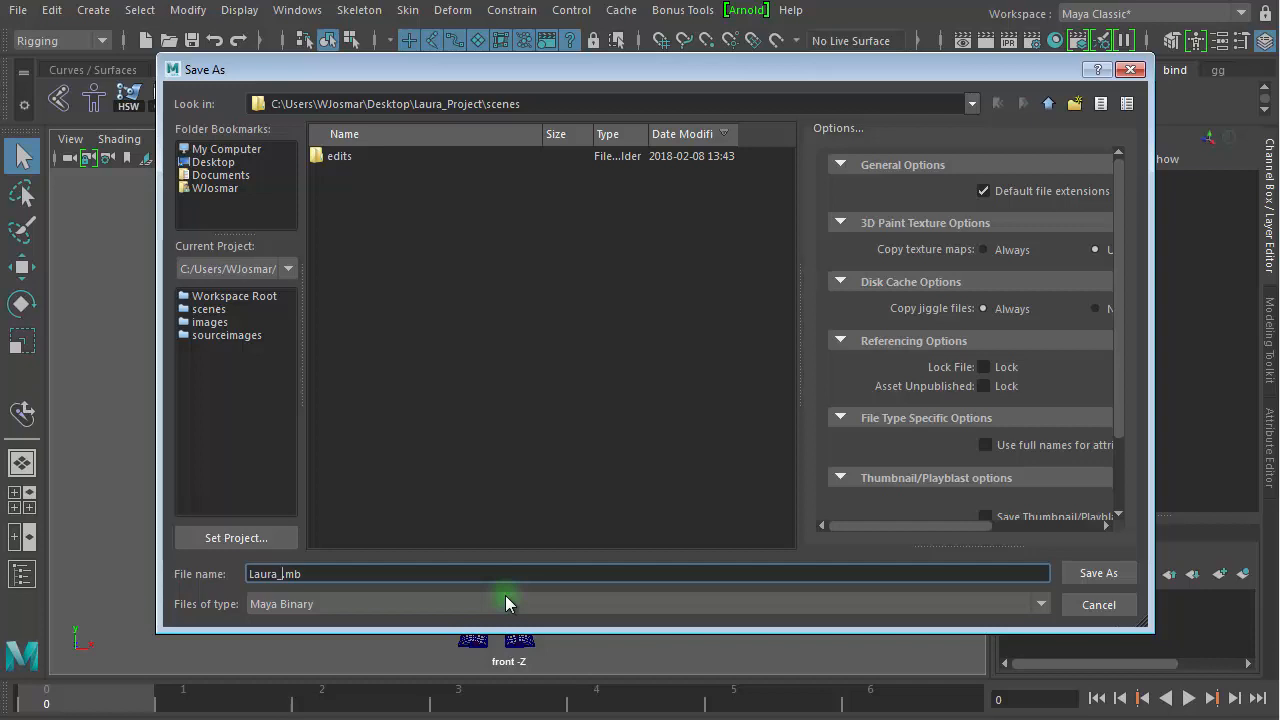
text(bind_start)
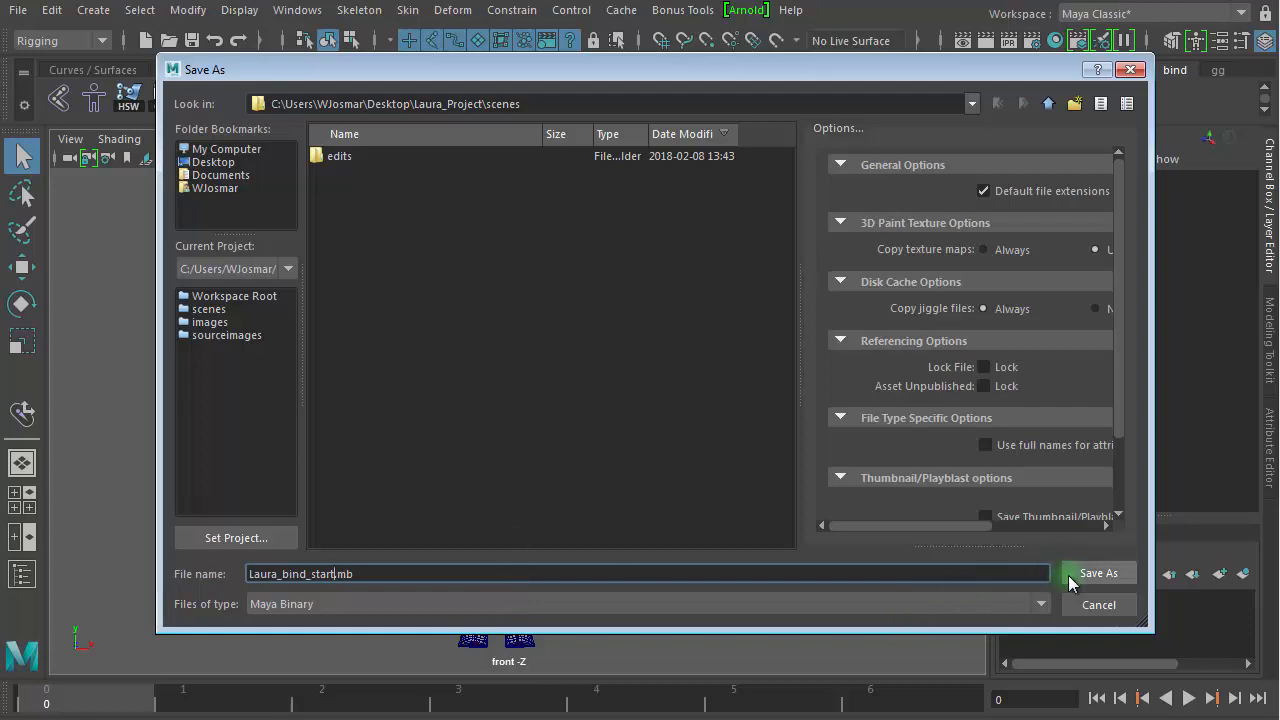
click(1099, 573)
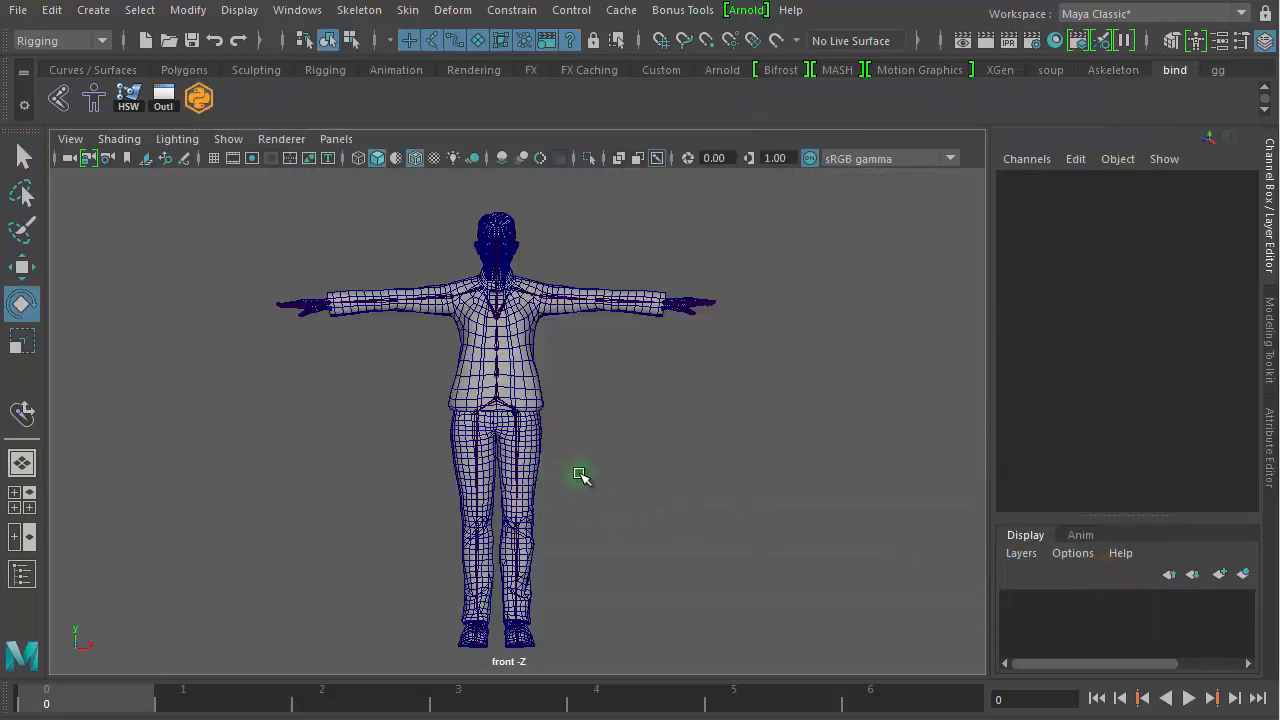
Step: Examine the left and right upper leg joints near the hips, together and one at a time, and leave nothing selected
scroll(591, 503, up, 8)
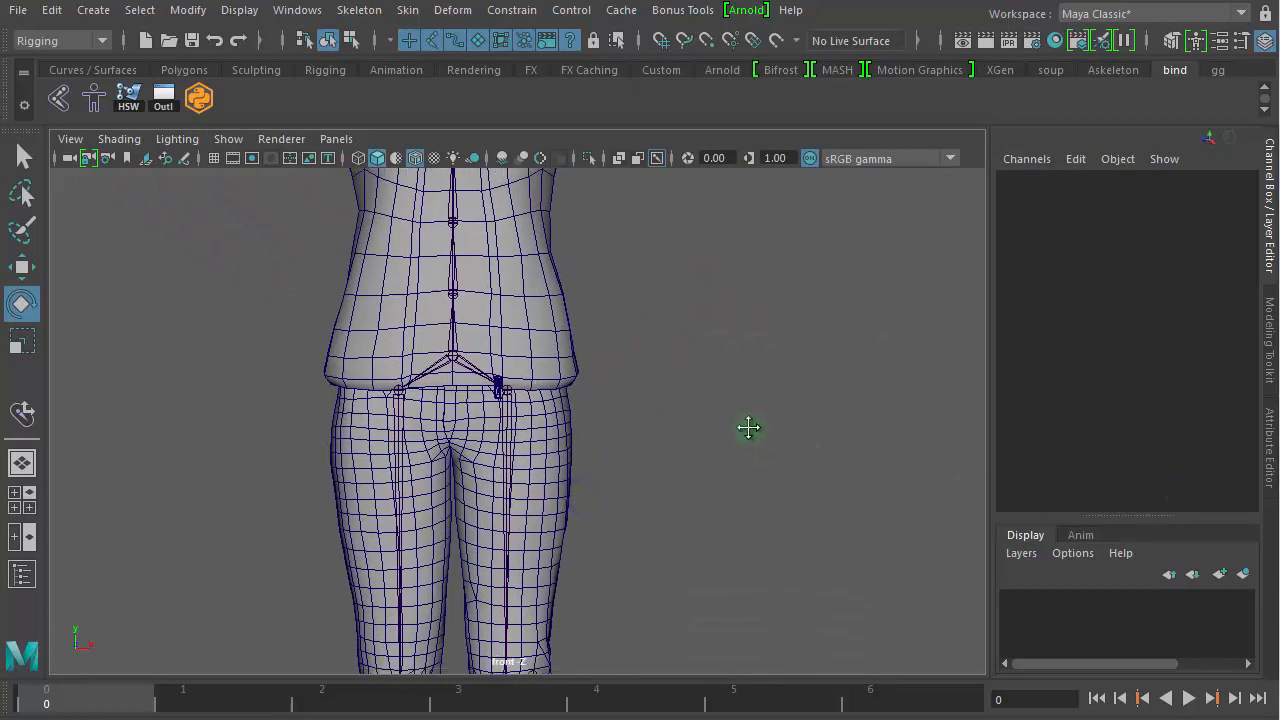
alt+right_drag(622, 376, 911, 373)
drag(200, 340, 506, 349)
alt+middle_drag(510, 352, 623, 471)
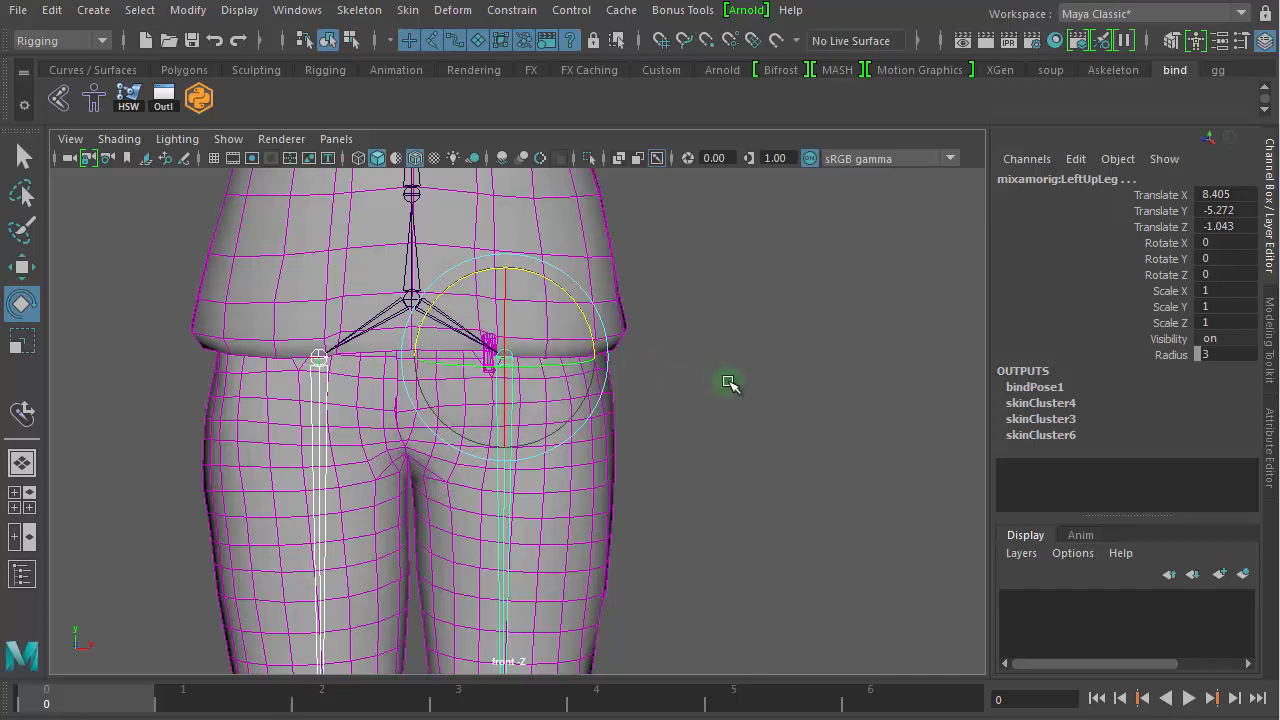
click(763, 380)
click(486, 390)
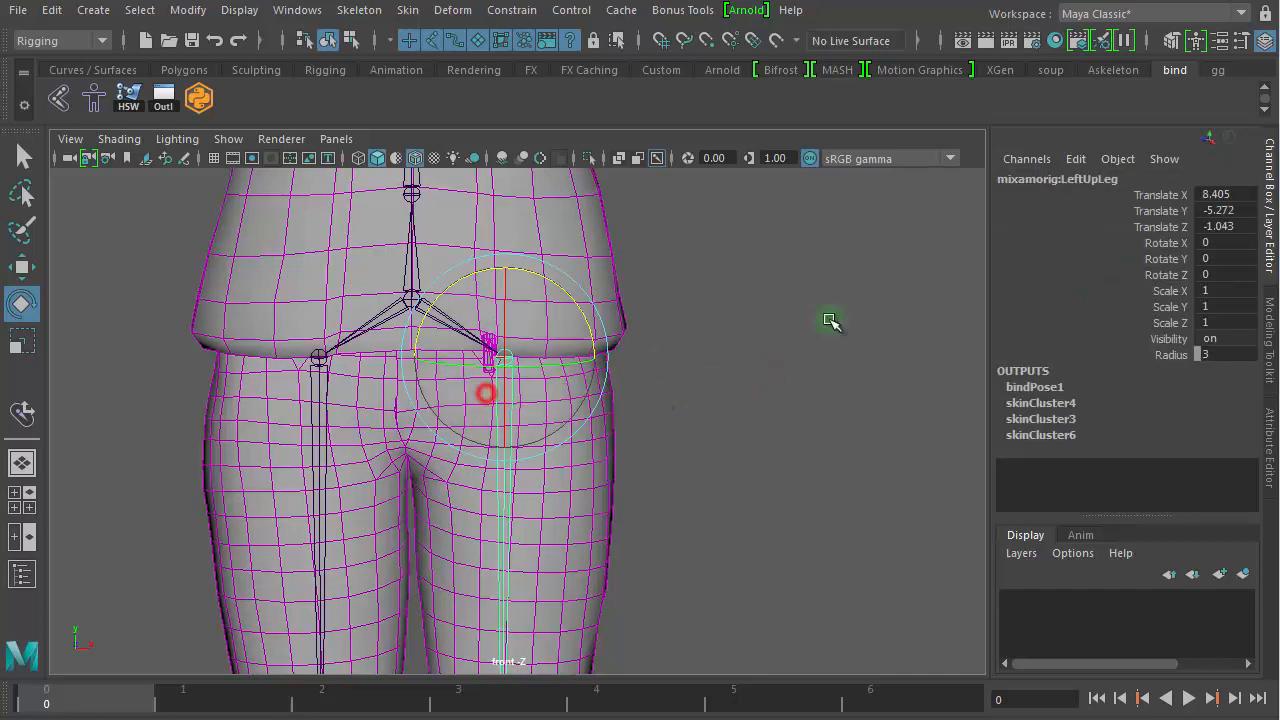
click(789, 486)
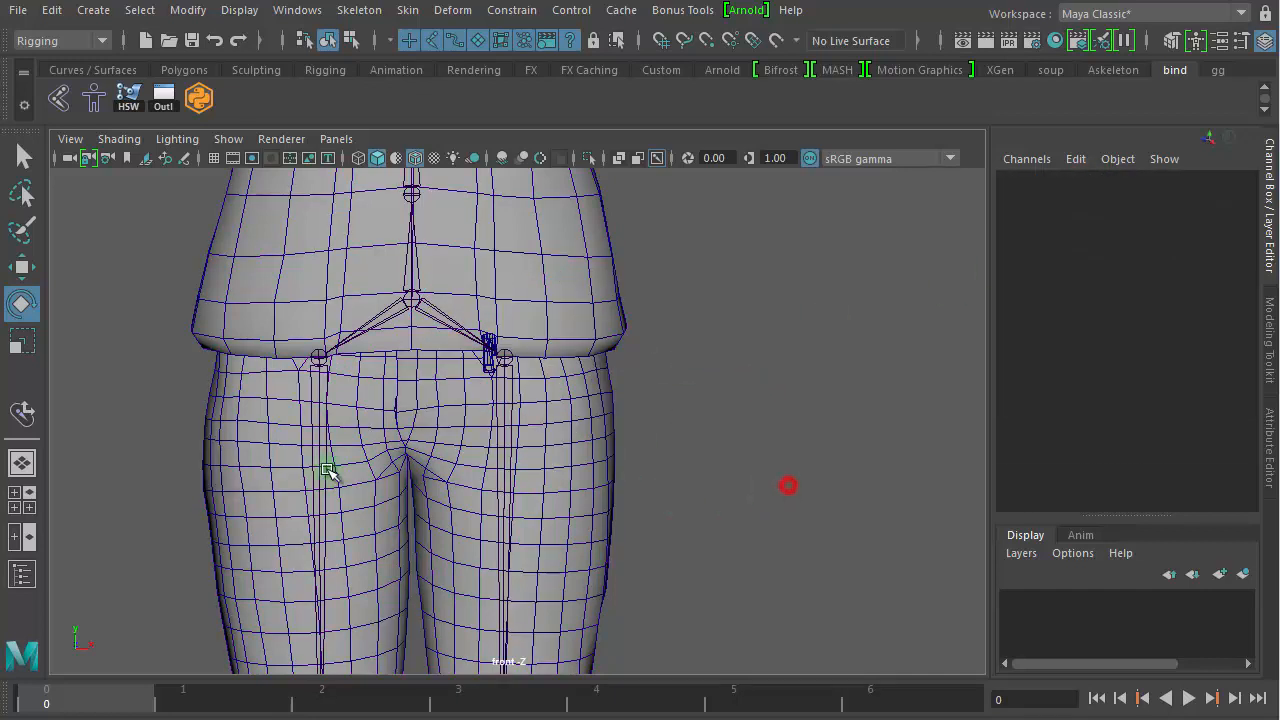
click(300, 452)
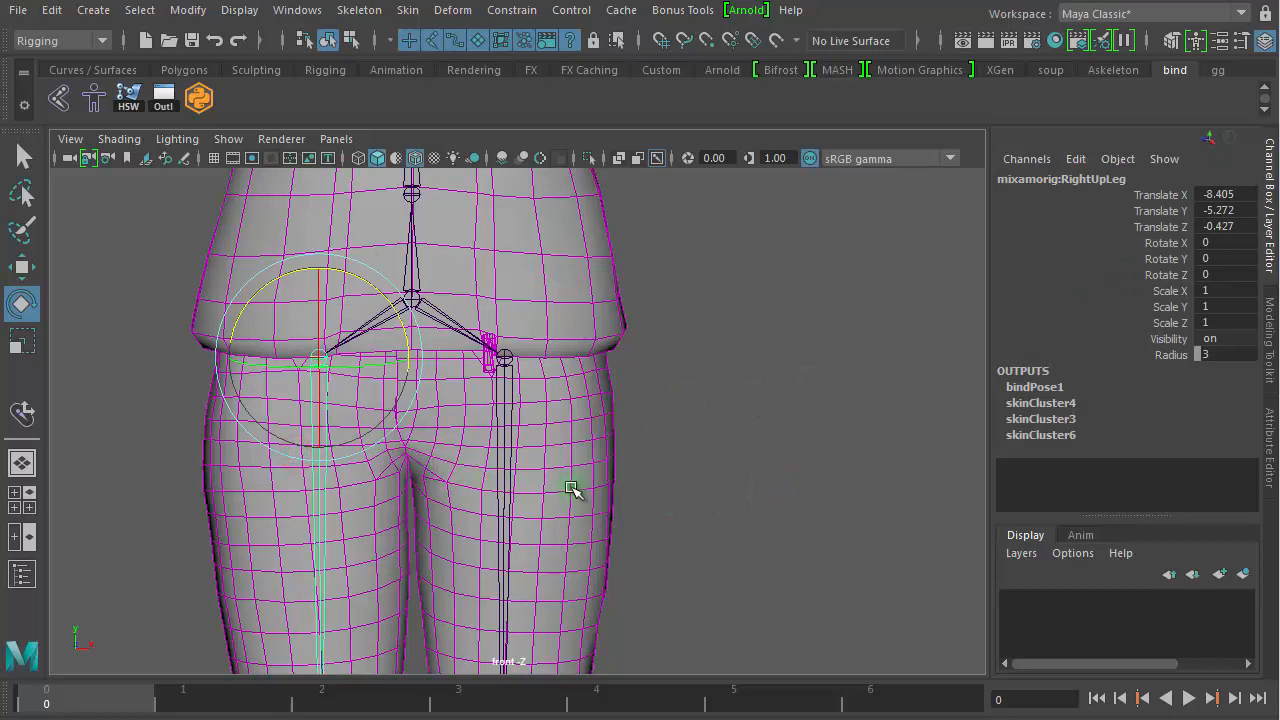
click(749, 517)
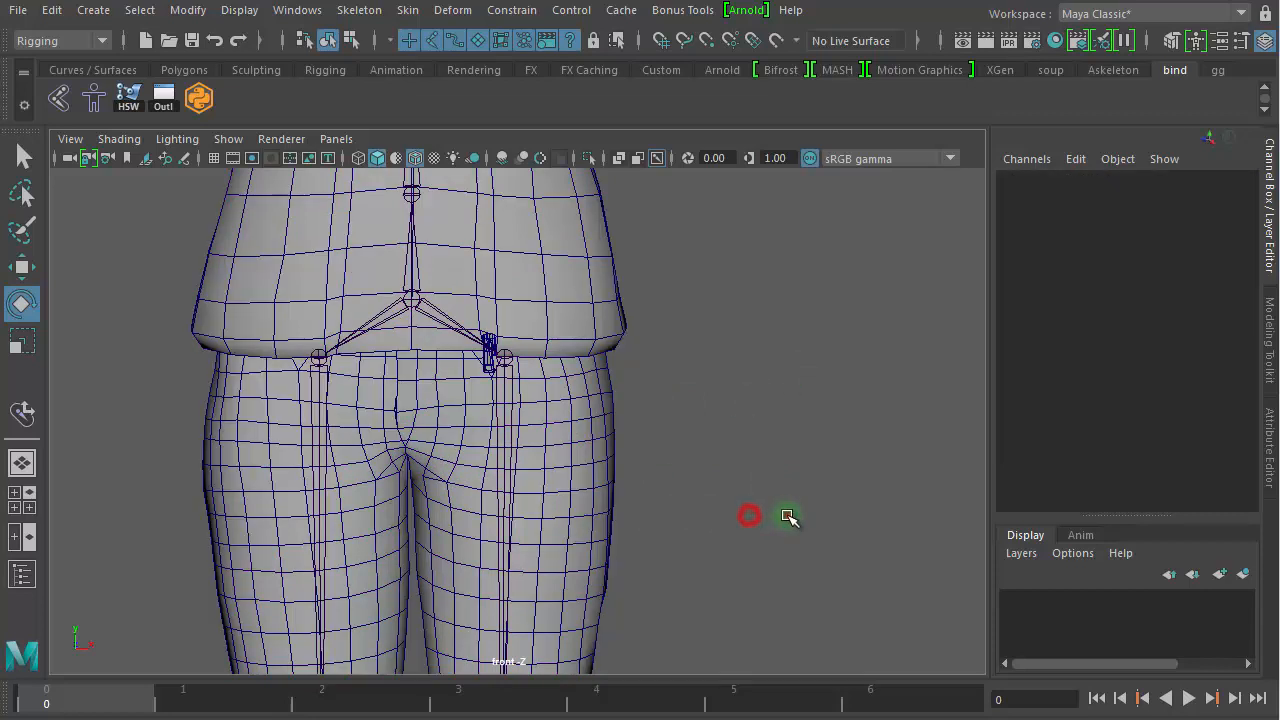
Step: Select both upper leg joints and duplicate them with their child joints
drag(786, 517, 262, 490)
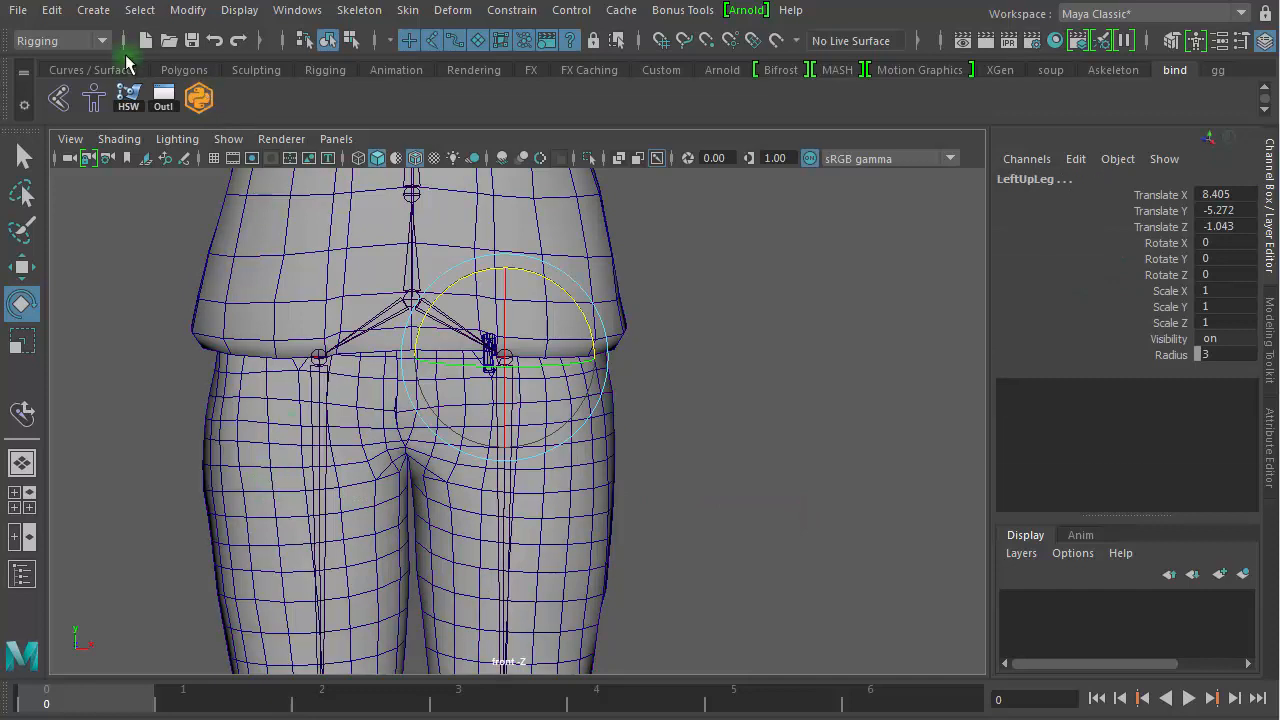
click(54, 11)
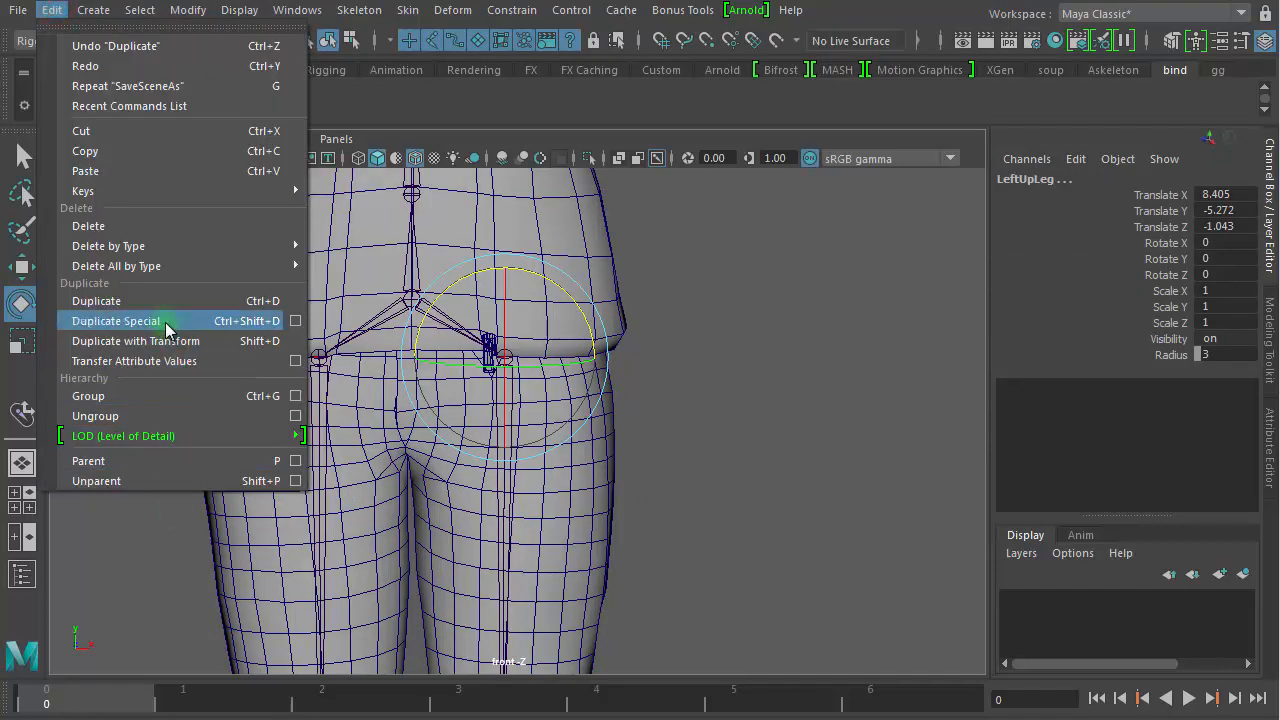
click(737, 383)
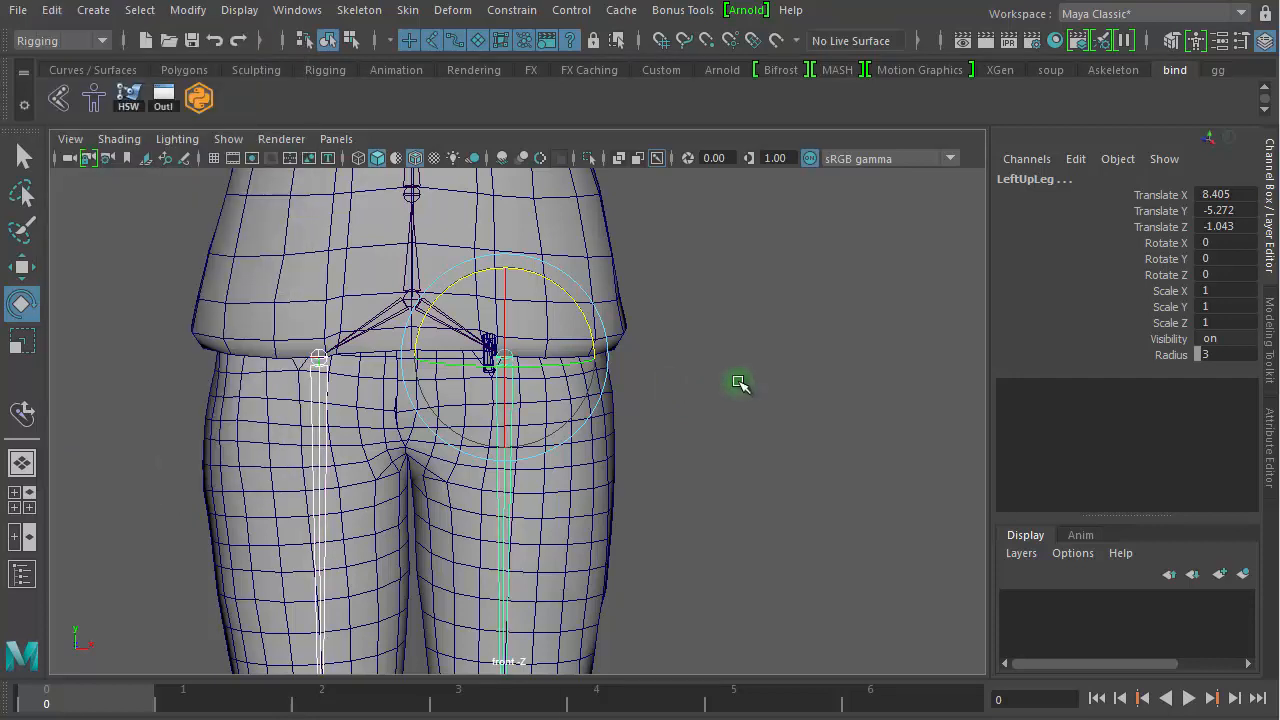
Step: Try to move the duplicated upper leg joints down along their own axis with the Move tool, and undo the move
key(w)
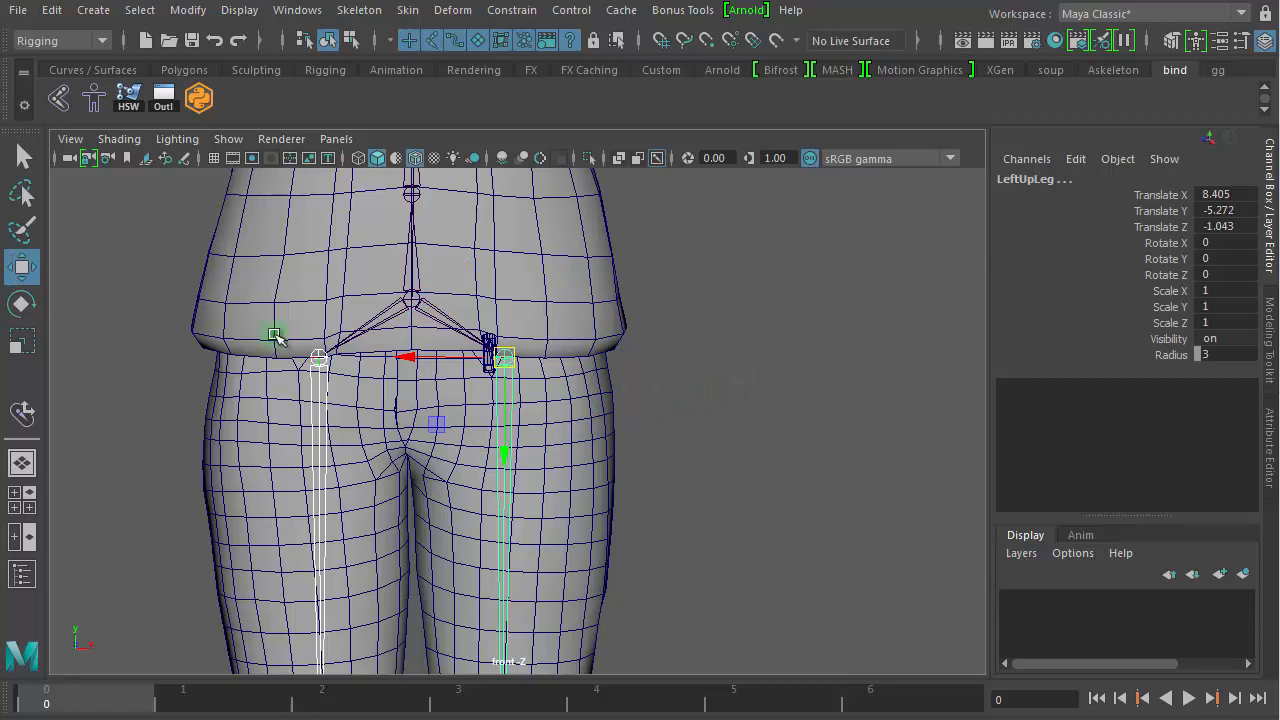
drag(503, 456, 513, 550)
key(ctrl+z)
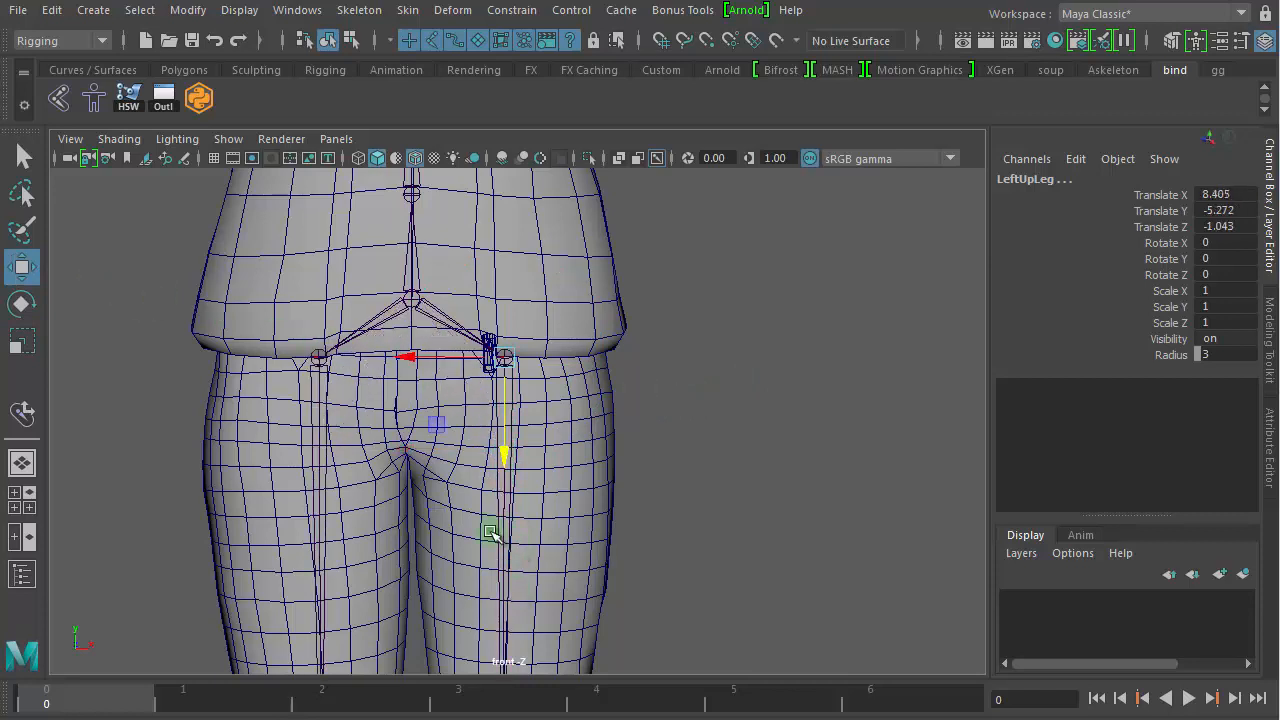
Step: Try World as the Move tool's axis orientation, return it to Object and close the tool settings
double_click(22, 270)
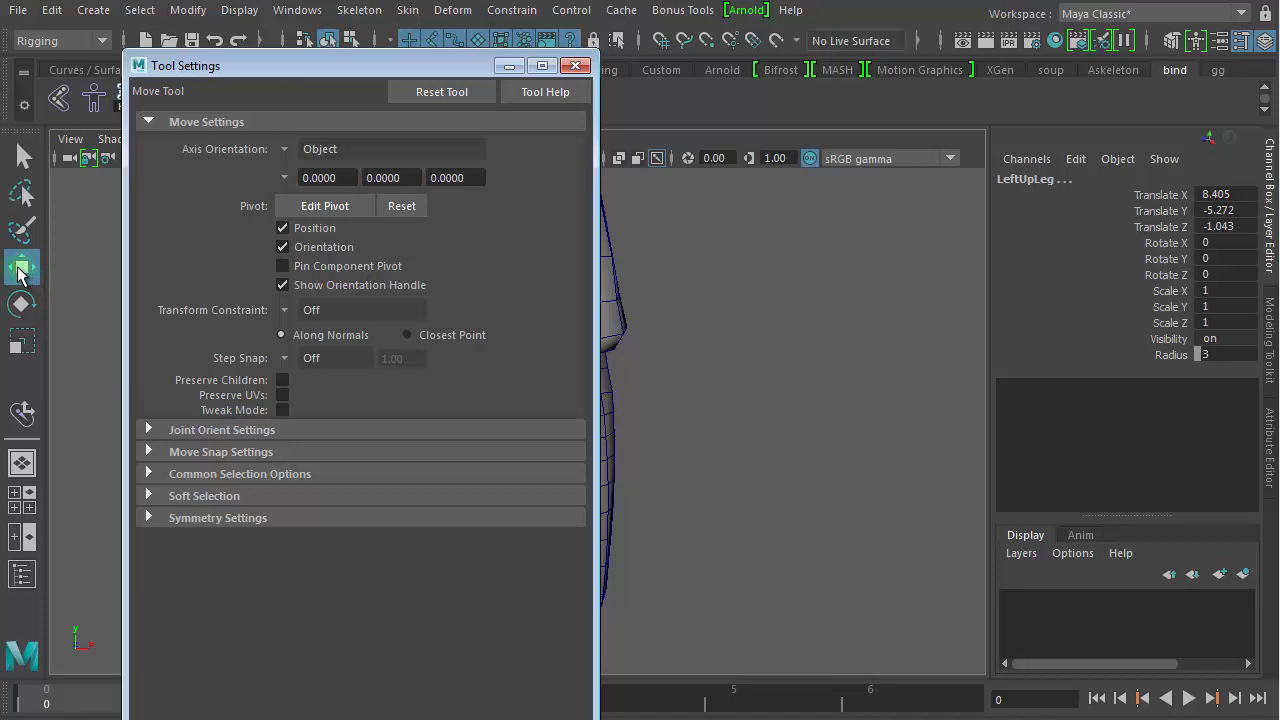
click(280, 148)
click(342, 160)
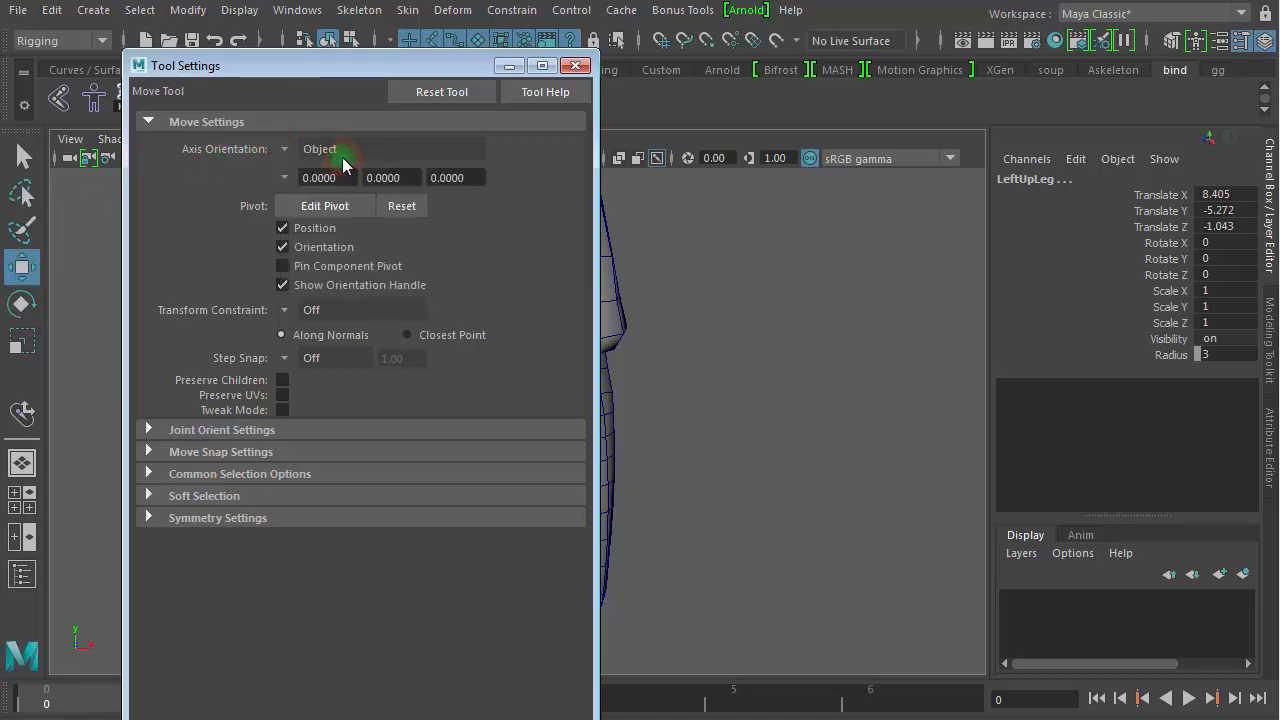
click(287, 149)
click(310, 177)
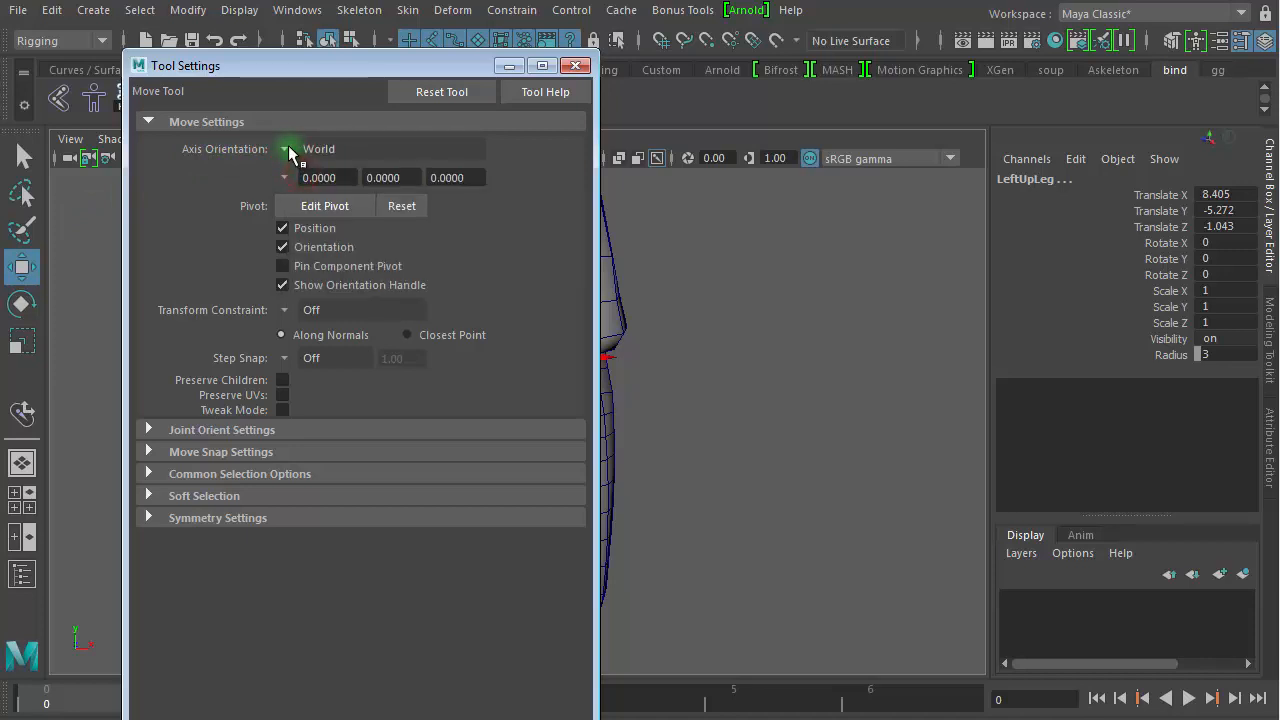
click(287, 150)
click(346, 159)
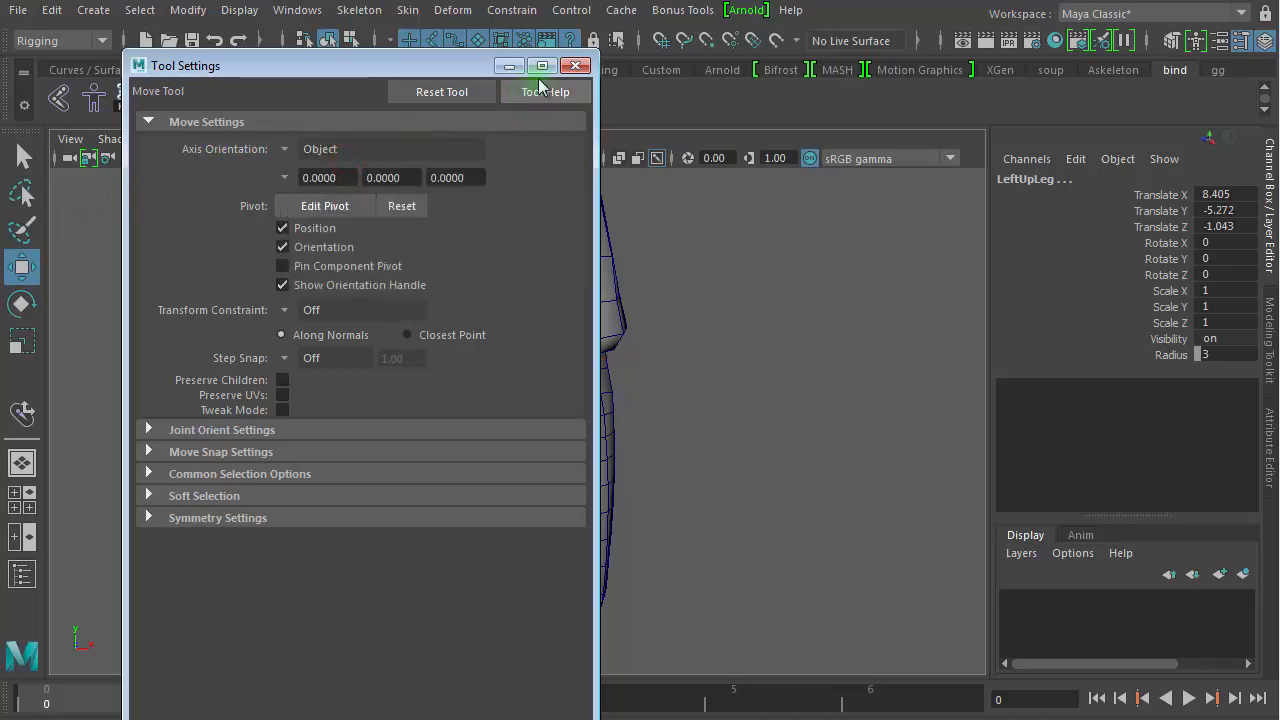
click(575, 65)
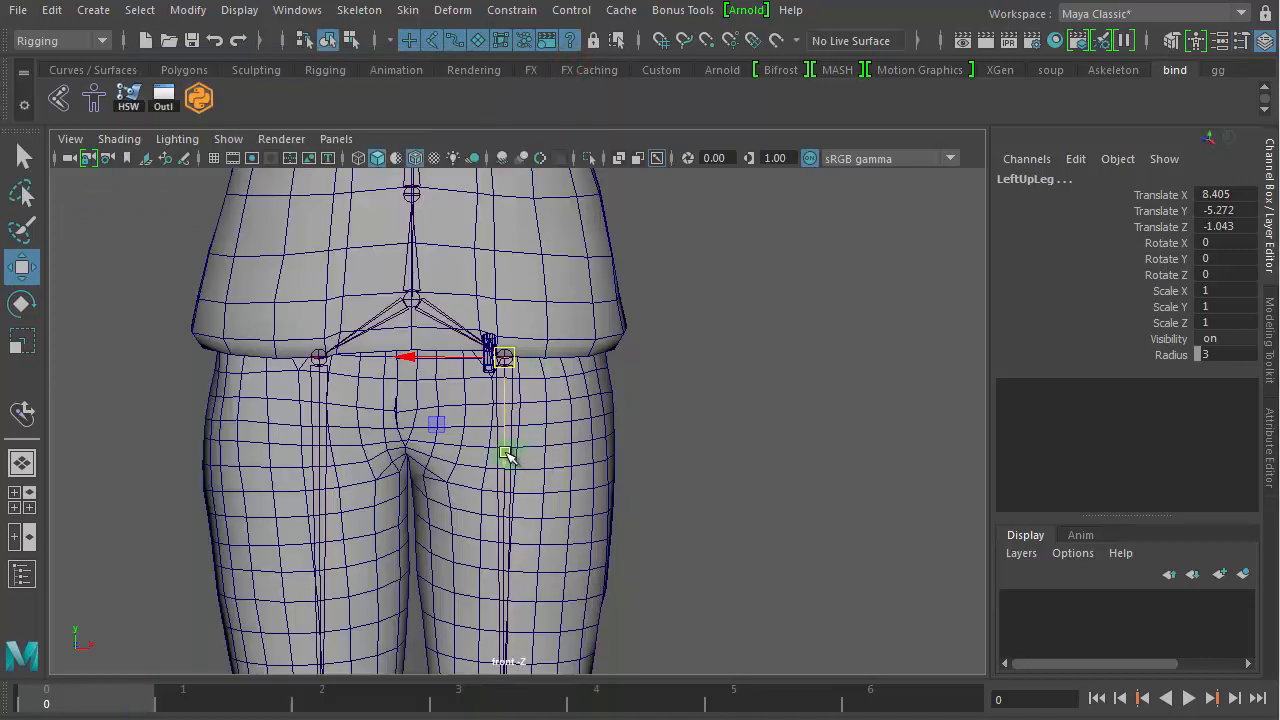
Step: Move both duplicated upper leg joints down along their own axis to crotch level, with LeftUpLeg at a Translate Y of about -13.76
drag(507, 455, 505, 555)
alt+right_drag(714, 534, 313, 416)
alt+middle_drag(576, 469, 581, 271)
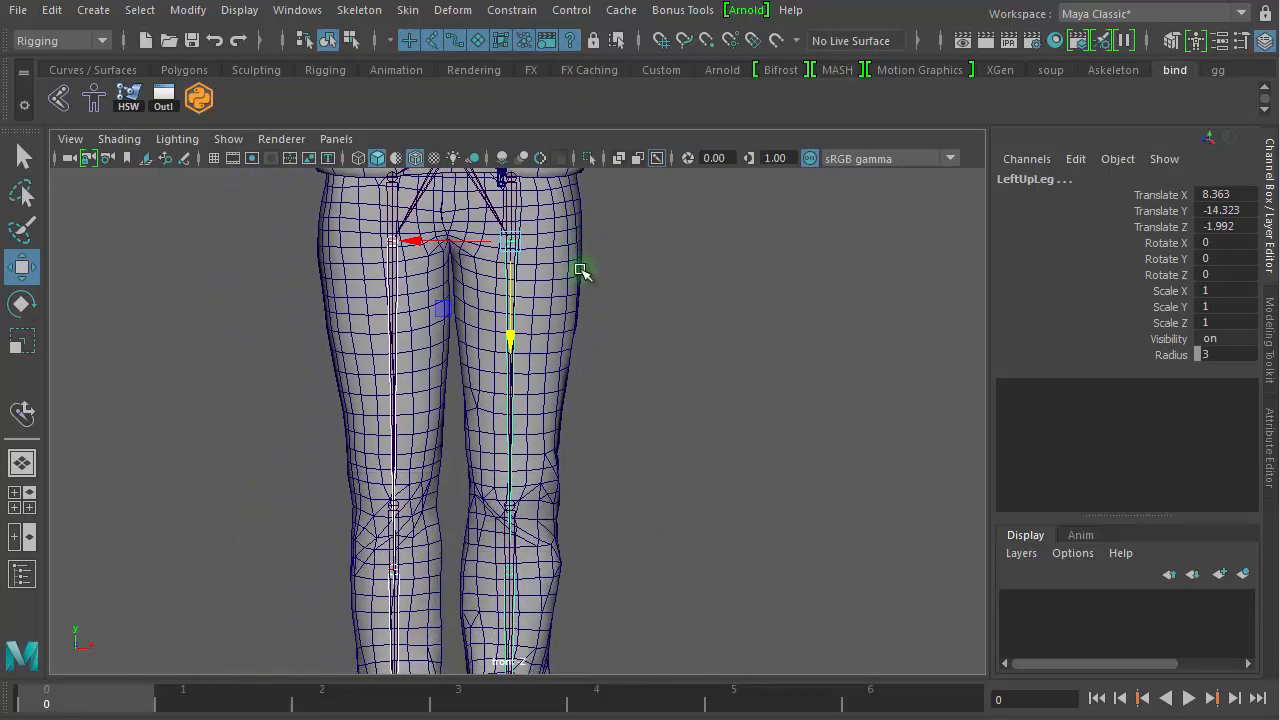
alt+middle_drag(651, 319, 665, 365)
mouse_move(529, 390)
mouse_down()
mouse_move(529, 340)
mouse_move(529, 473)
mouse_move(529, 385)
mouse_up()
alt+right_drag(608, 394, 1124, 416)
alt+middle_drag(838, 317, 831, 543)
alt+right_drag(688, 495, 683, 444)
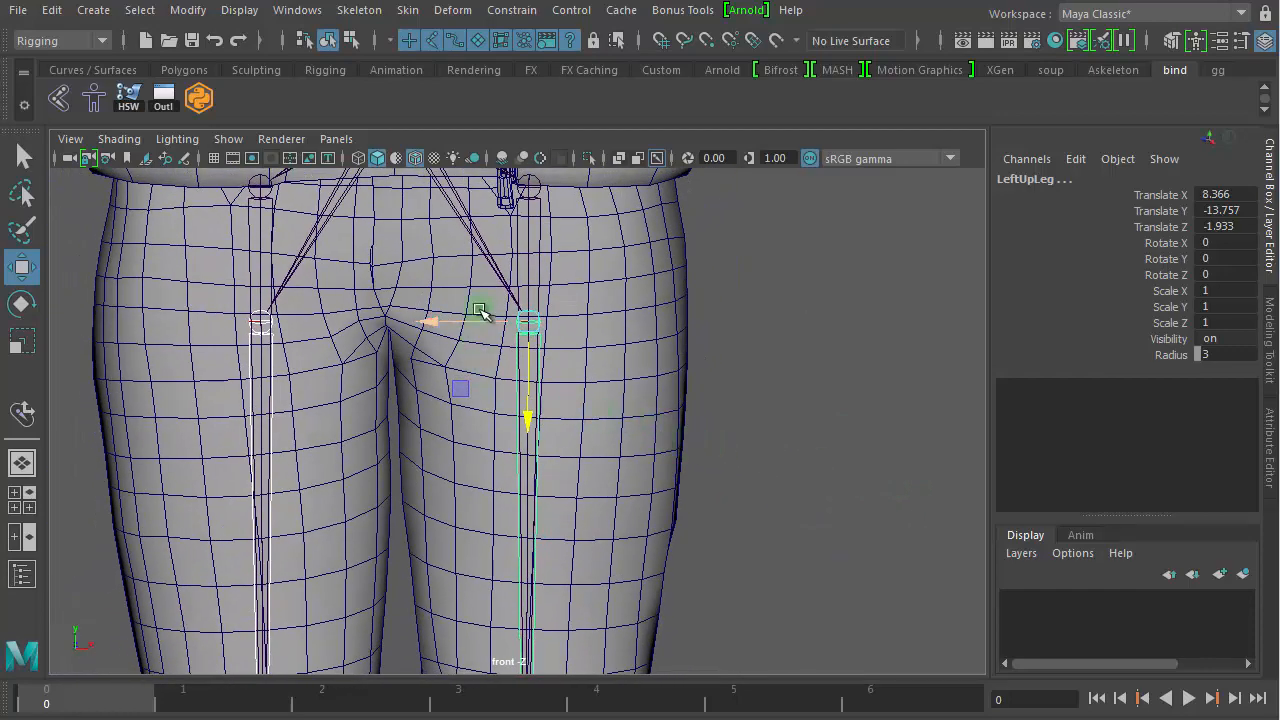
alt+right_drag(785, 402, 115, 312)
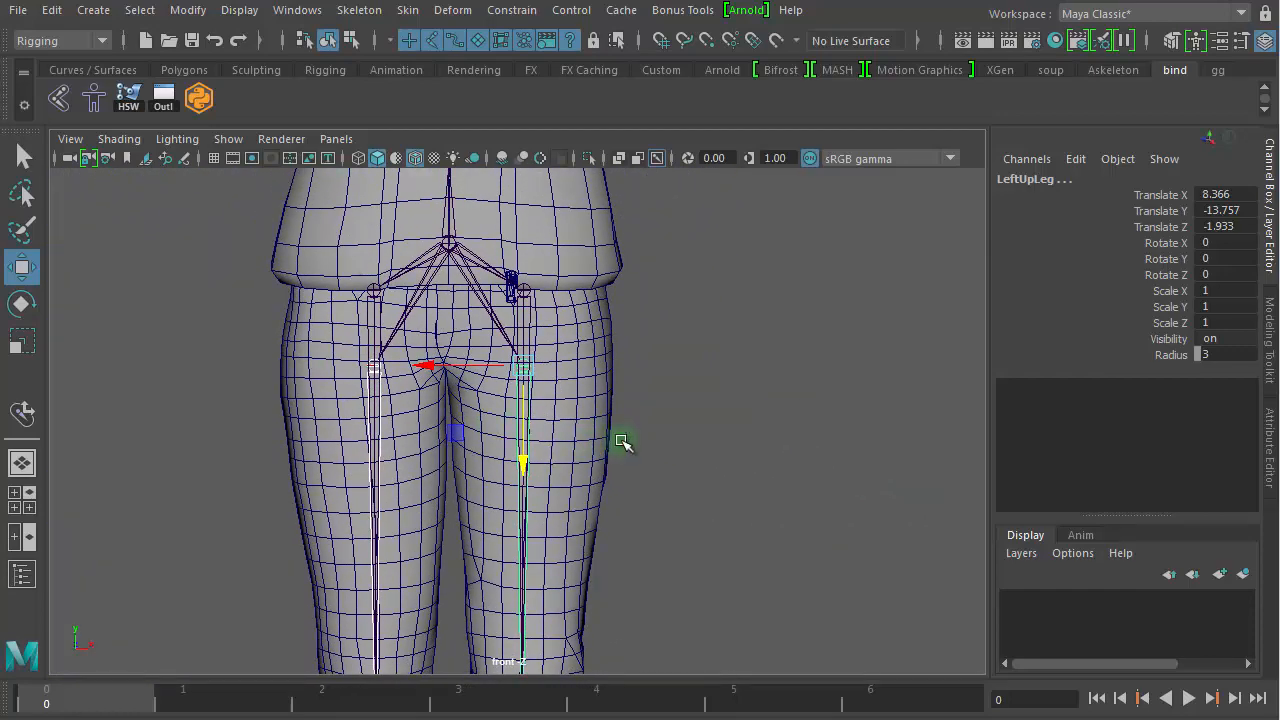
Step: Open the Outliner beside the character and unparent both duplicated upper leg joints from the hips
click(22, 574)
drag(176, 66, 799, 110)
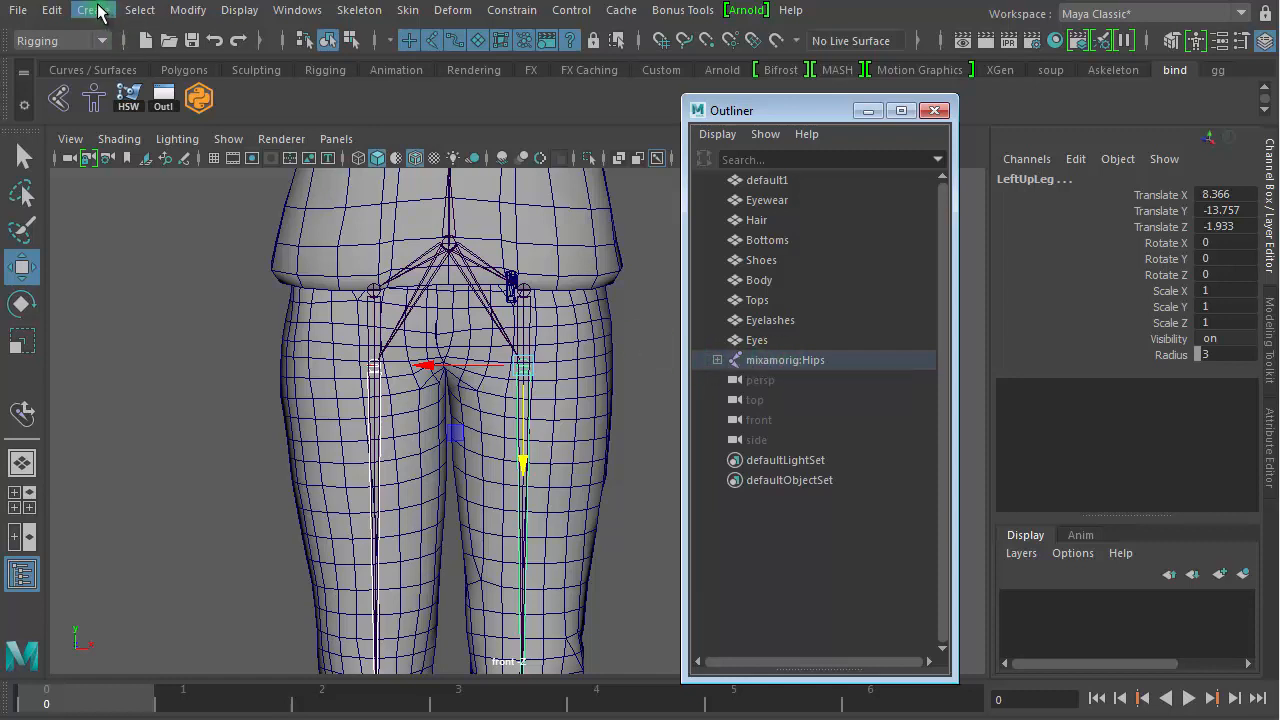
click(51, 10)
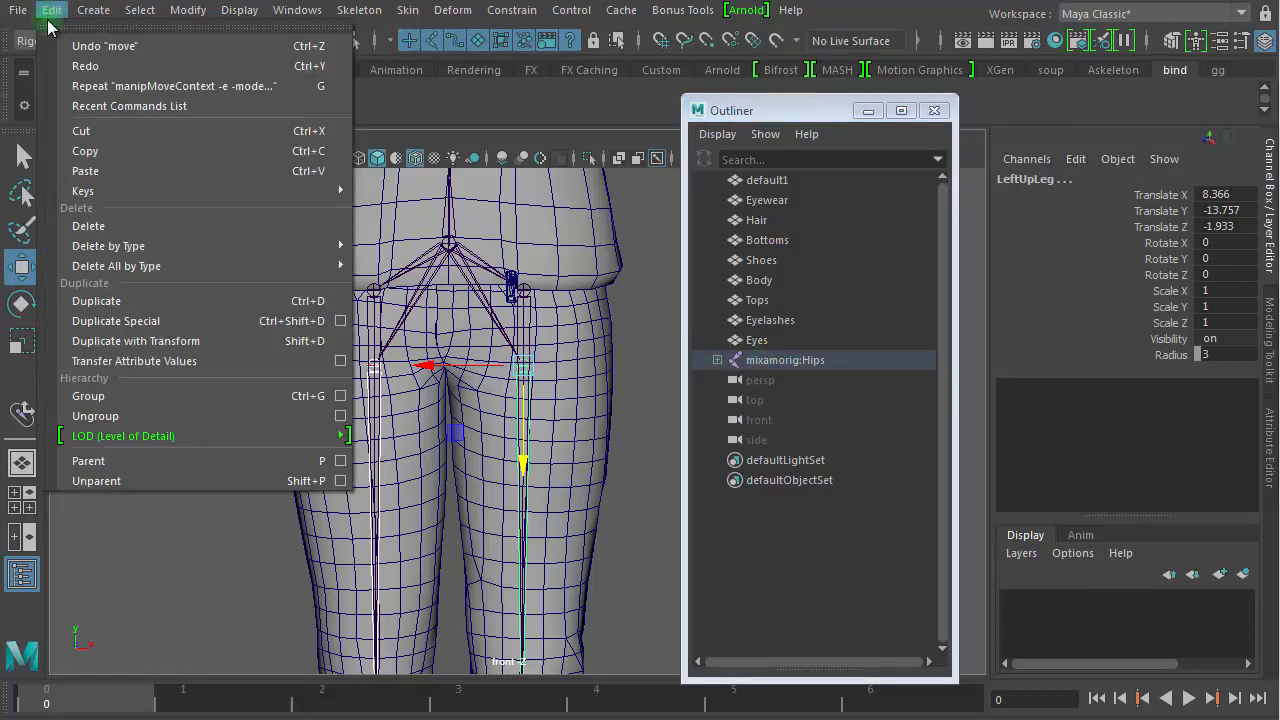
click(273, 477)
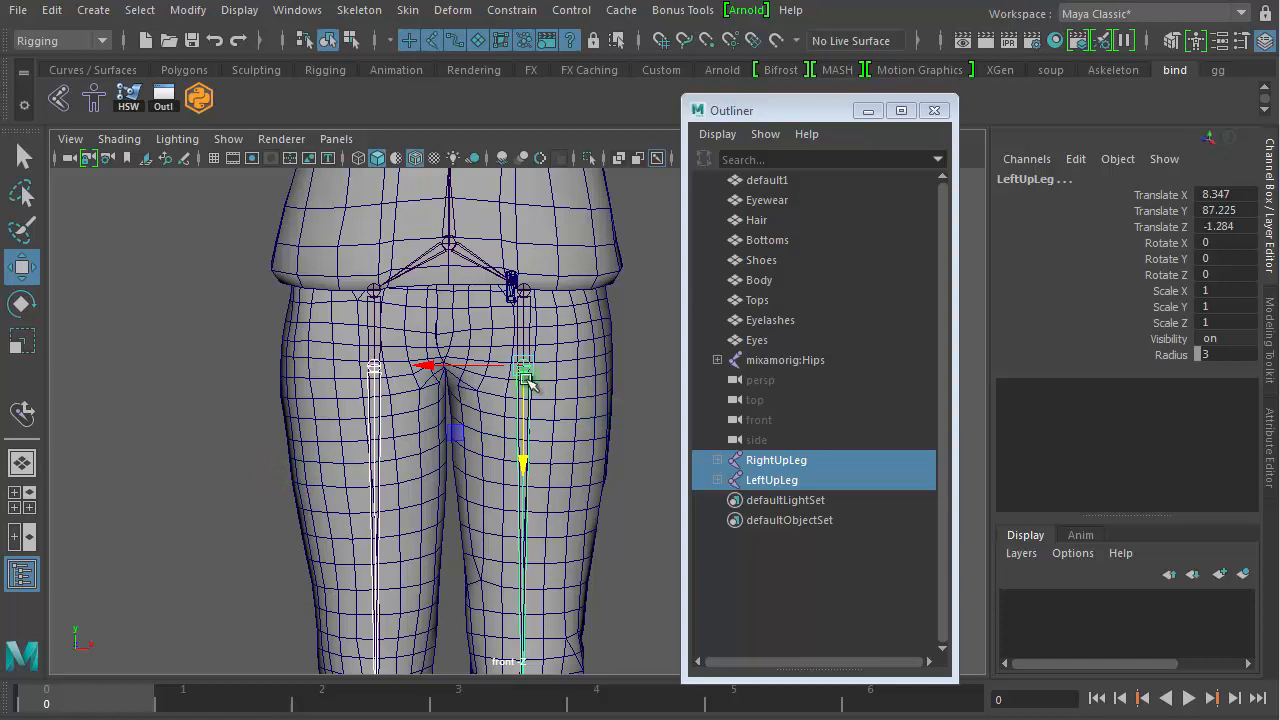
Step: Try moving the unparented leg chains away from the body, undo the move, and examine both chains down to the feet
drag(460, 440, 272, 416)
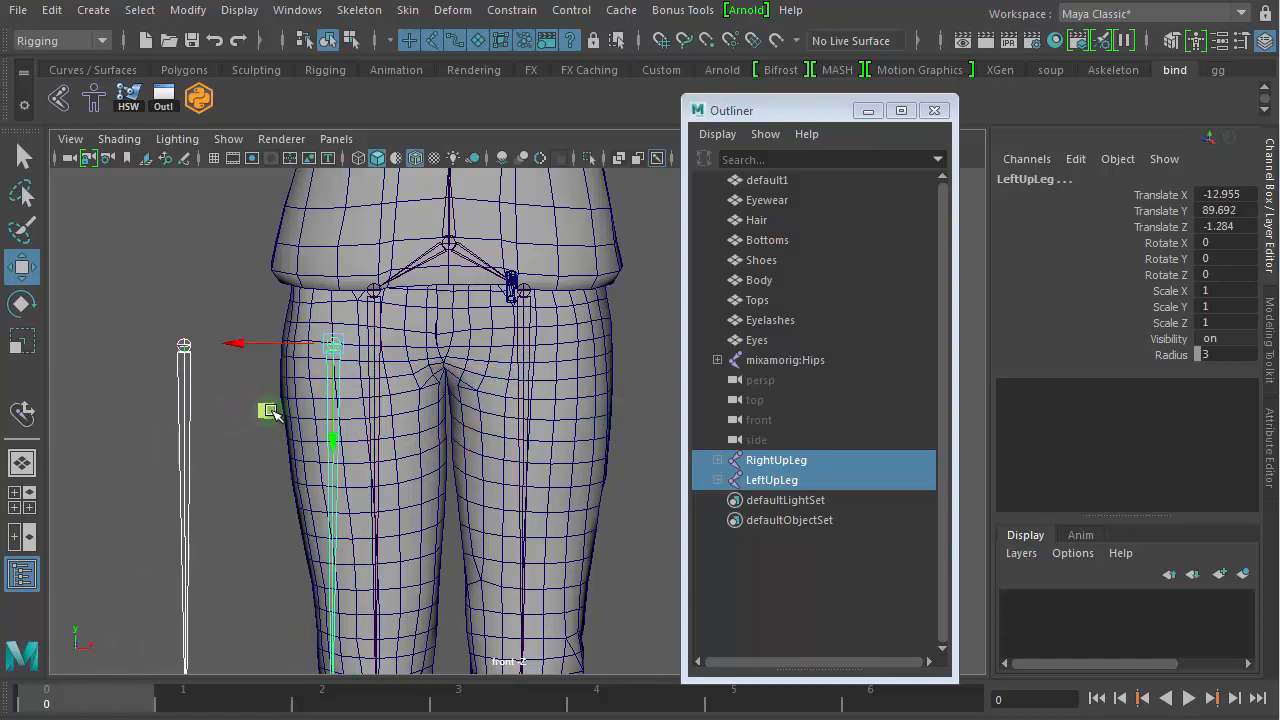
key(ctrl+z)
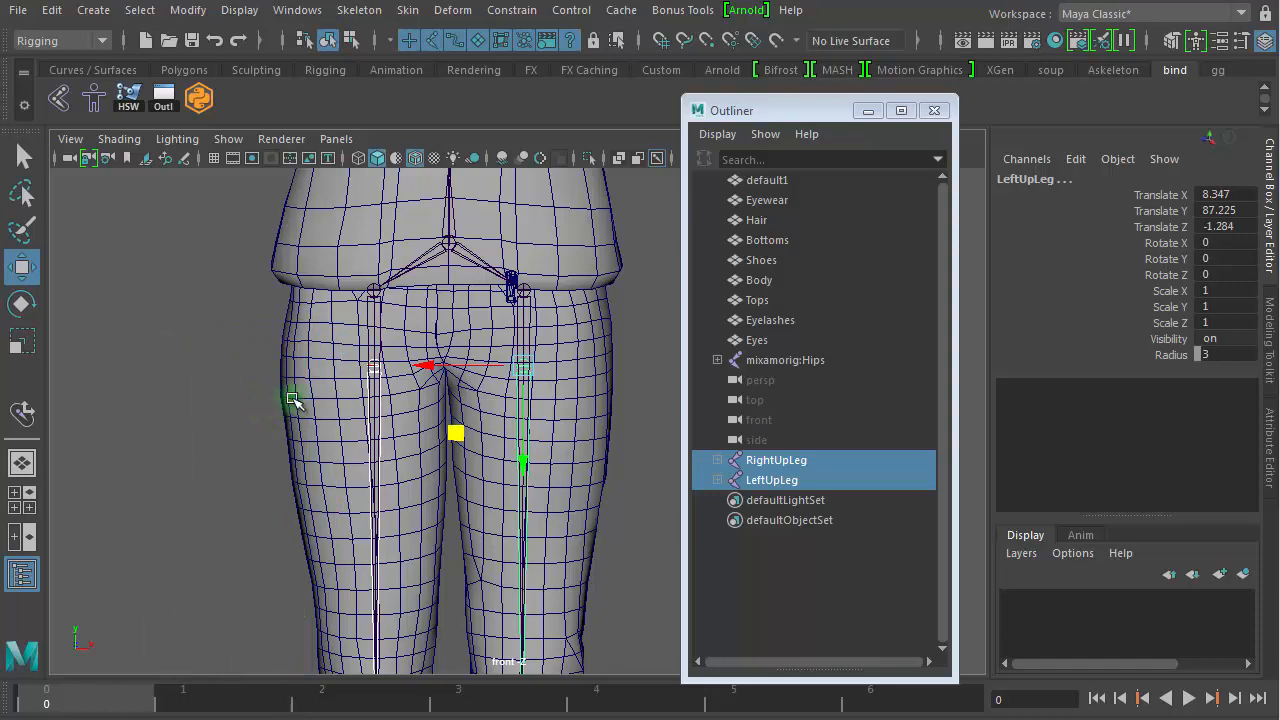
alt+middle_drag(617, 463, 614, 368)
alt+right_drag(611, 430, 127, 392)
alt+middle_drag(428, 440, 376, 220)
alt+right_drag(391, 412, 623, 385)
alt+middle_drag(558, 377, 555, 200)
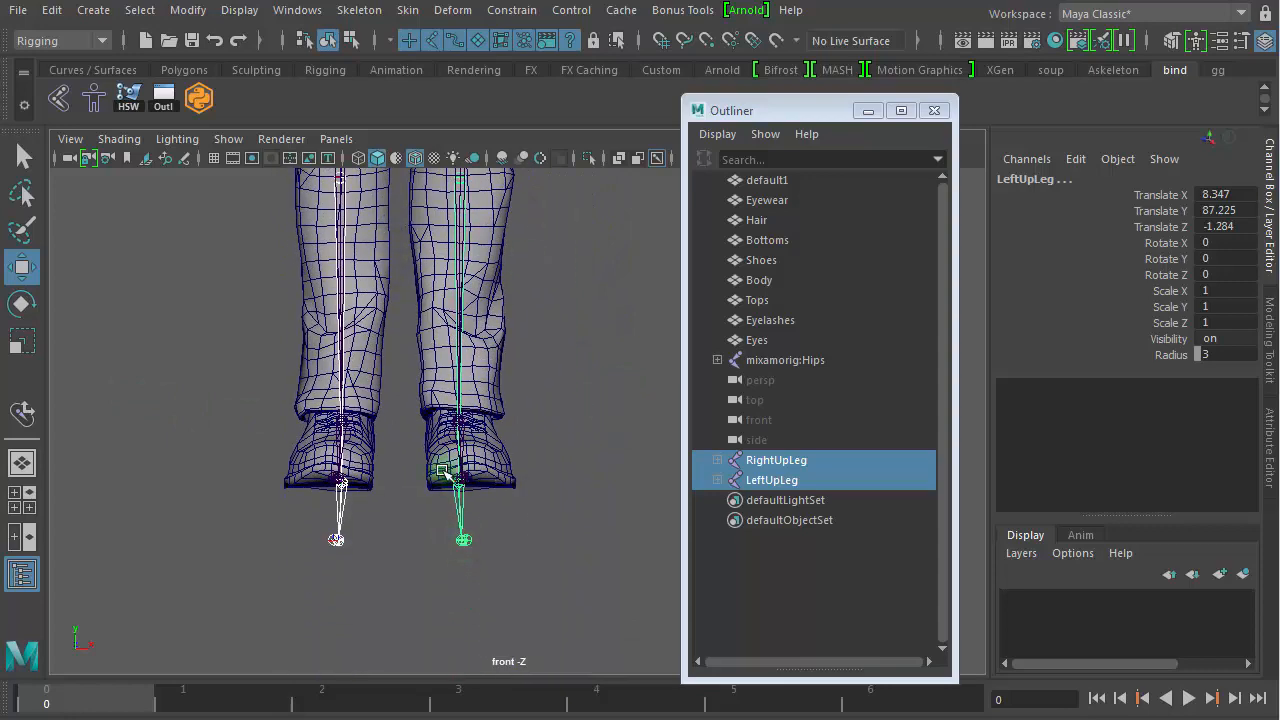
alt+middle_drag(494, 298, 495, 582)
alt+right_drag(534, 401, 414, 362)
alt+middle_drag(417, 363, 415, 538)
alt+right_drag(545, 465, 700, 454)
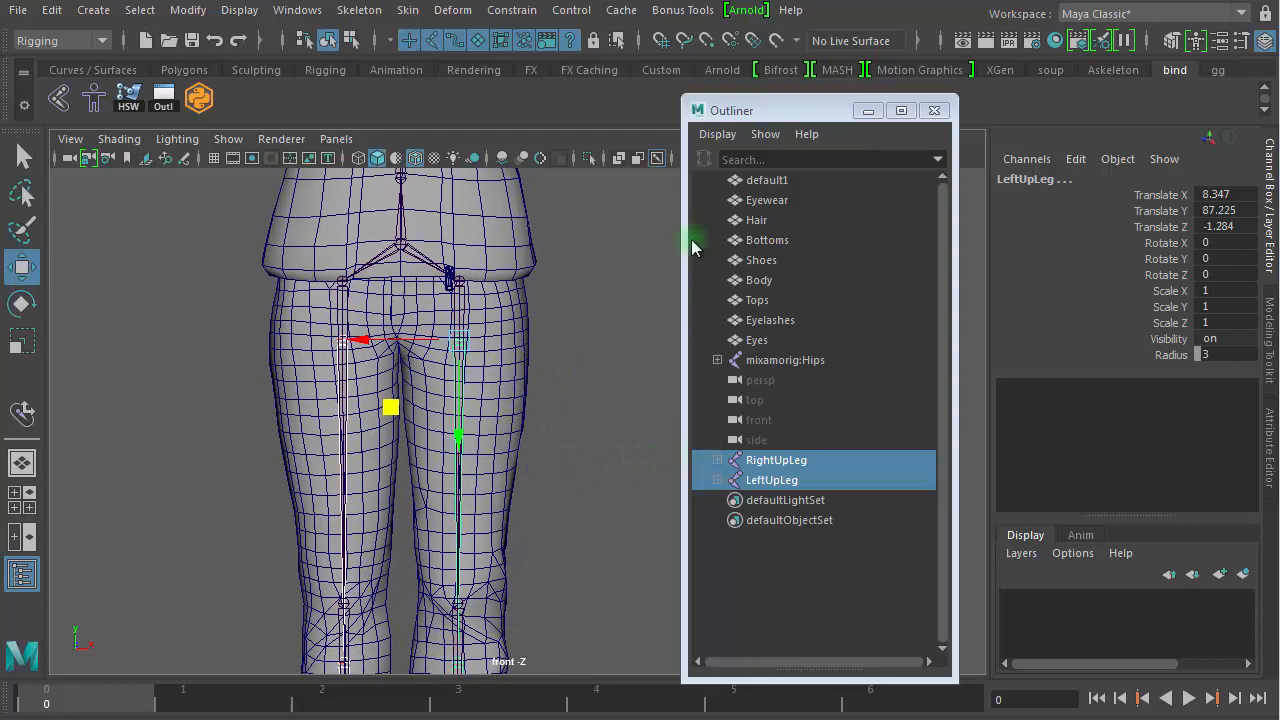
Step: Expand the duplicated RightUpLeg in the Outliner and delete its RightLeg child joint with everything below it
drag(740, 110, 713, 56)
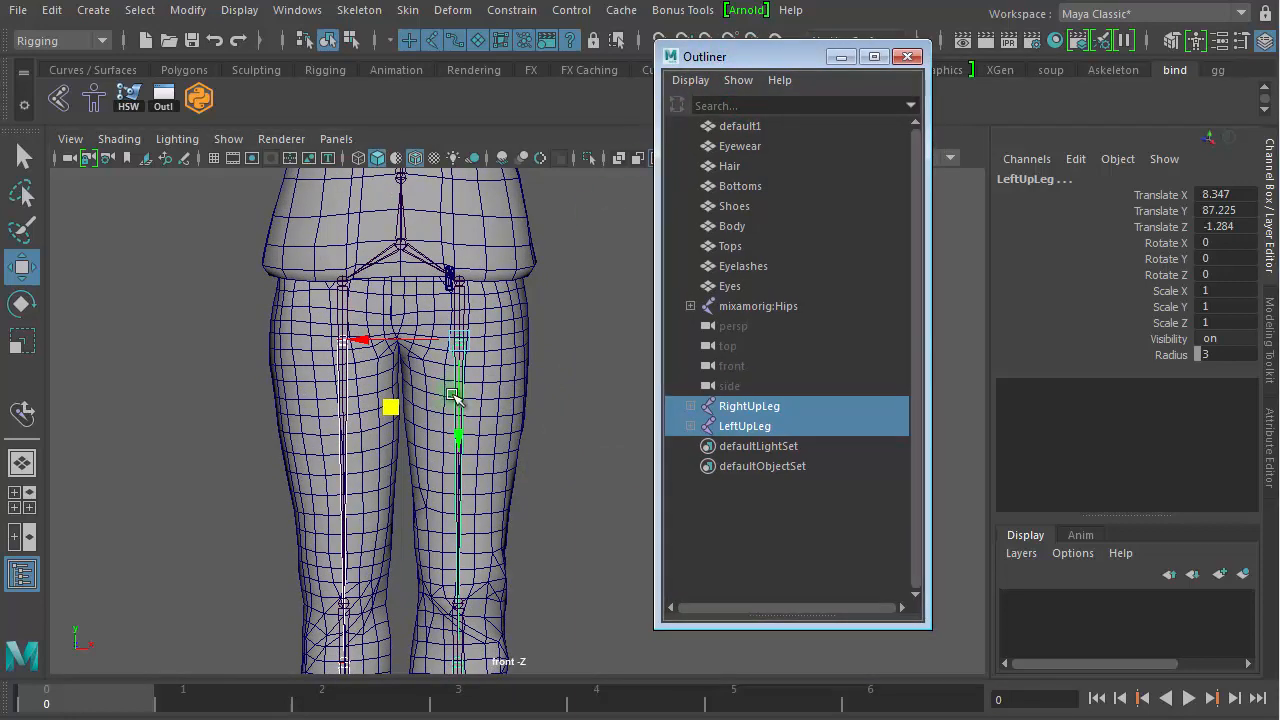
click(738, 406)
click(691, 405)
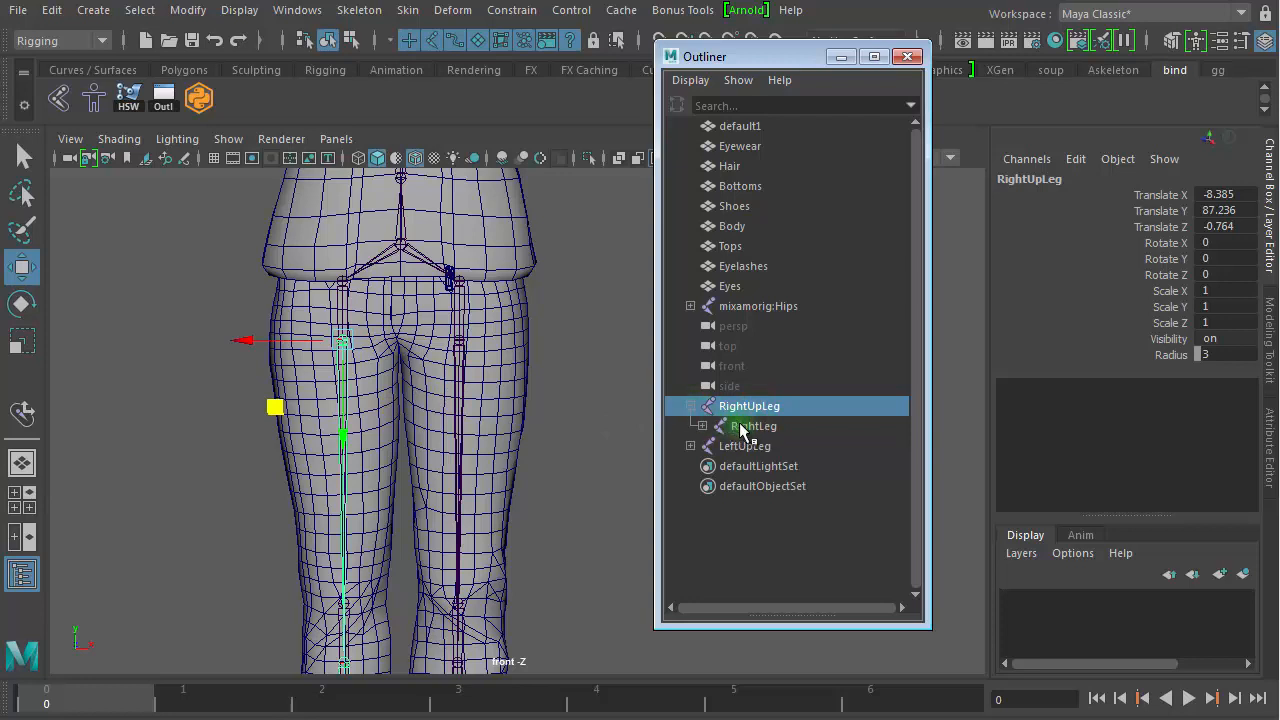
click(741, 428)
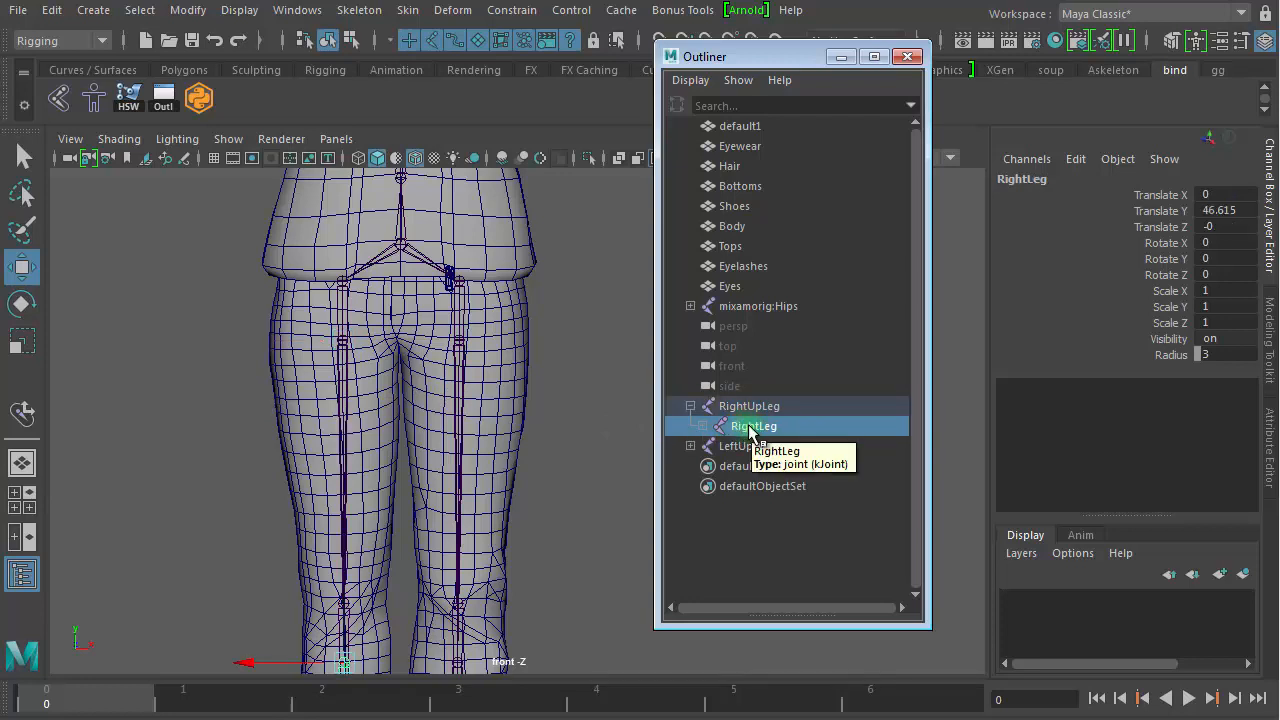
key(Delete)
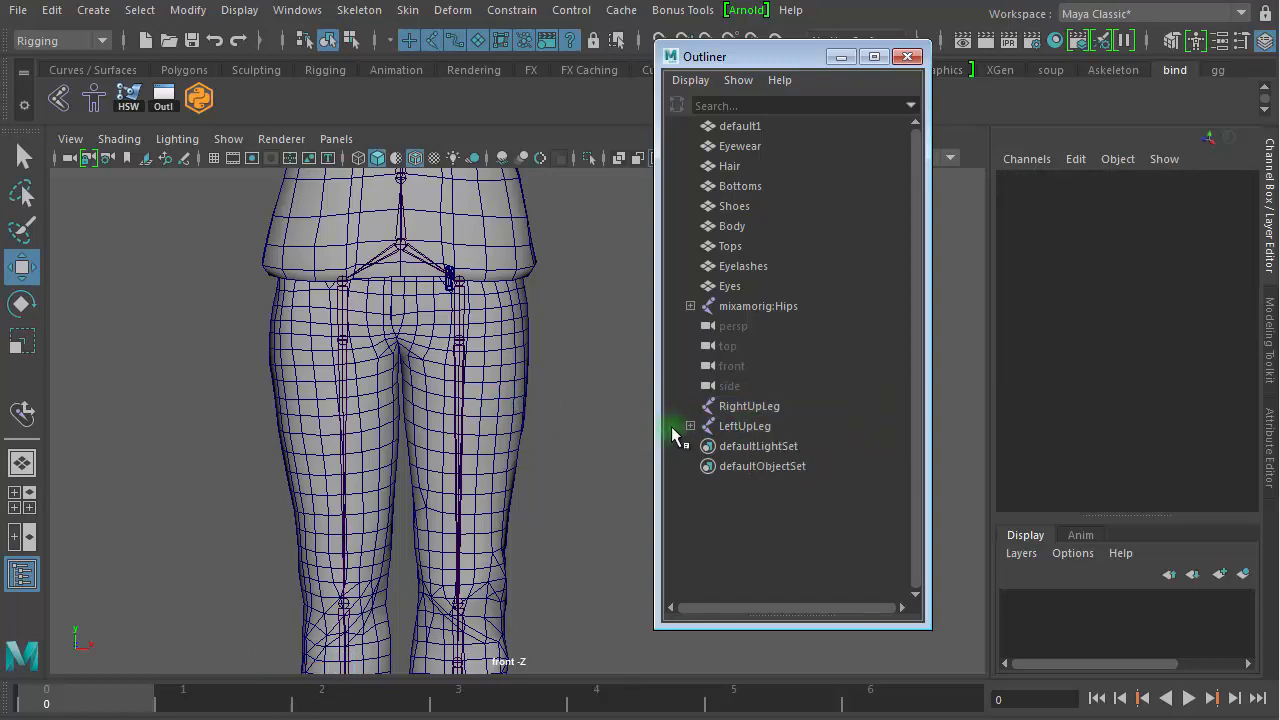
Step: Delete the LeftLeg child joint with everything below it from the duplicated LeftUpLeg
click(727, 427)
alt+right_drag(548, 422, 150, 376)
alt+middle_drag(466, 402, 418, 297)
alt+right_drag(513, 354, 395, 370)
alt+middle_drag(504, 364, 506, 360)
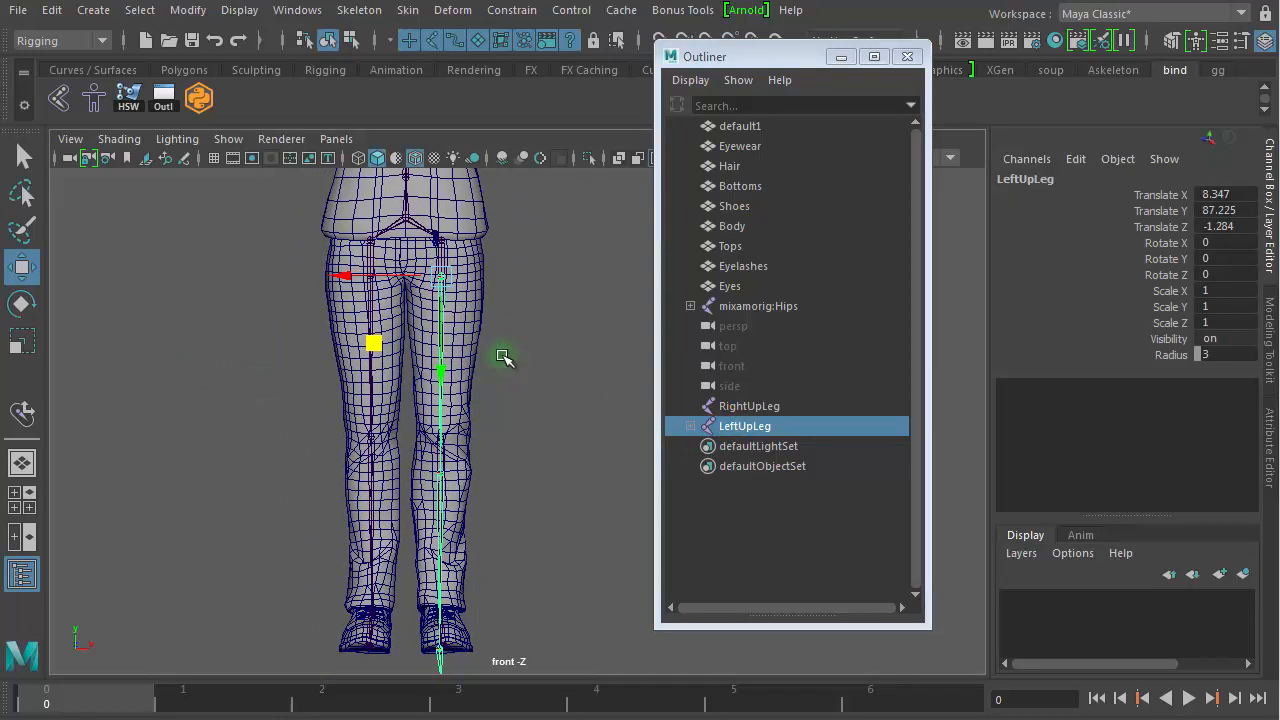
key(Down)
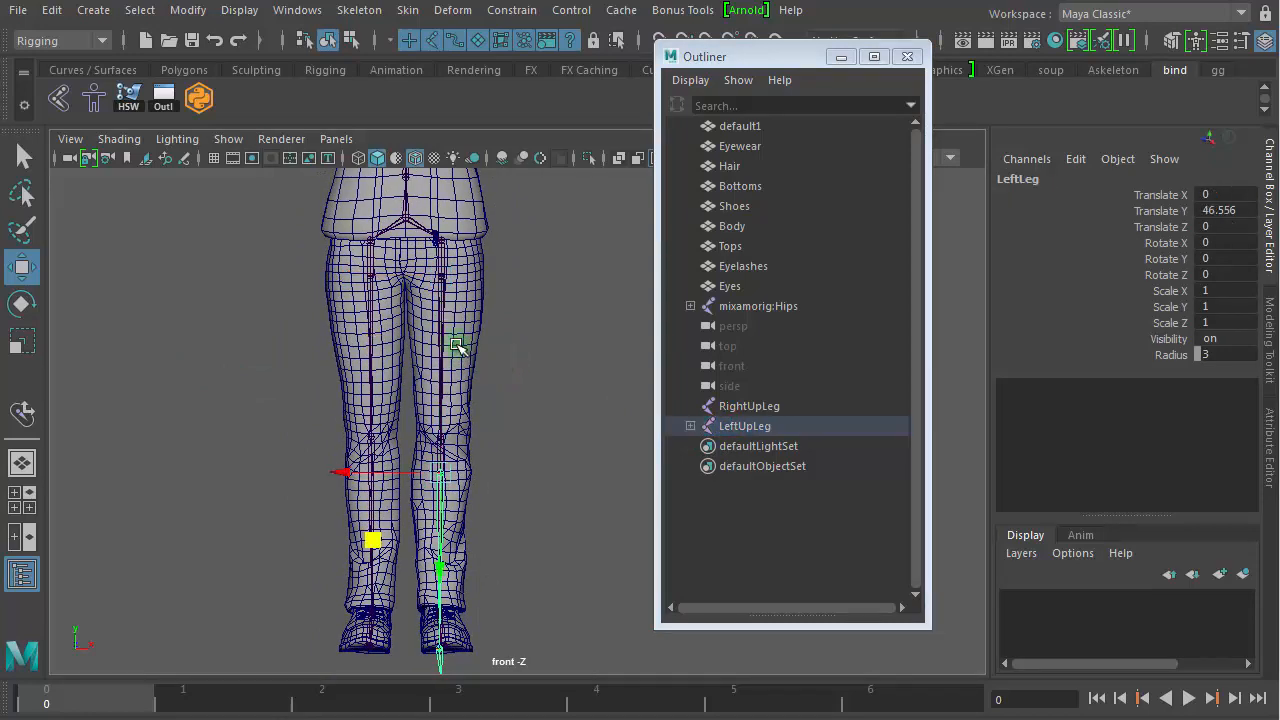
scroll(528, 423, up, 5)
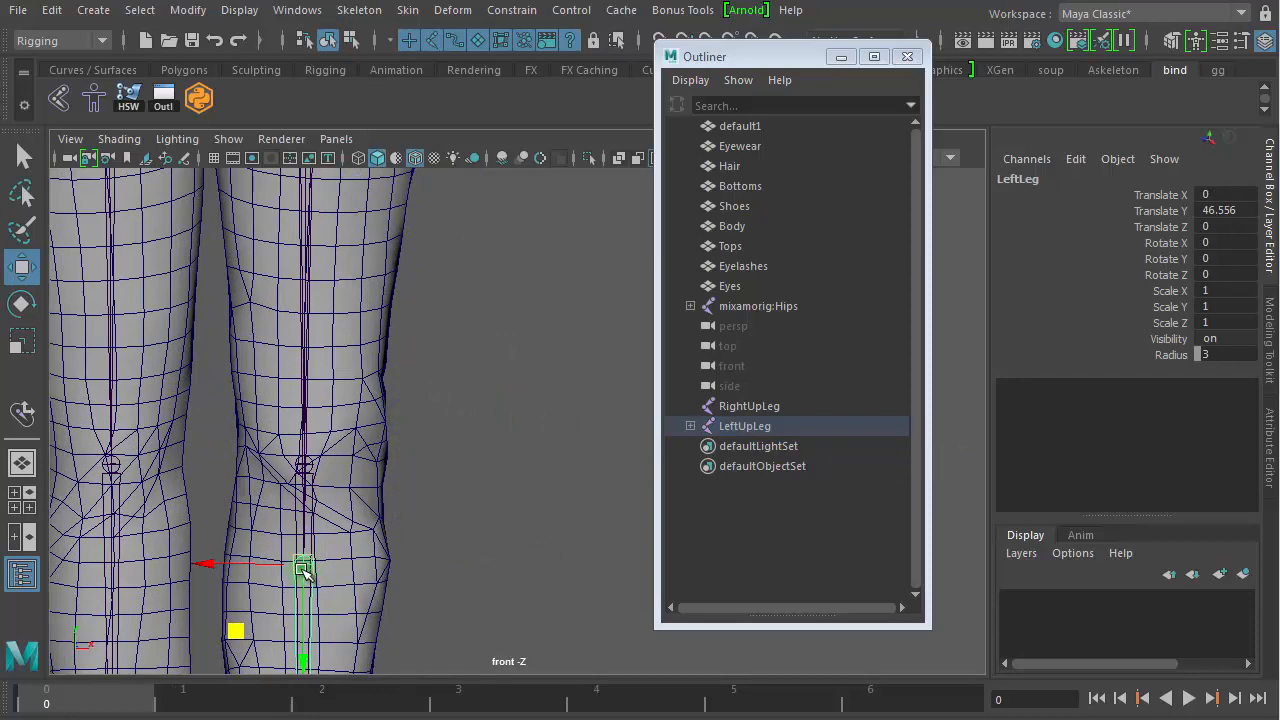
click(304, 568)
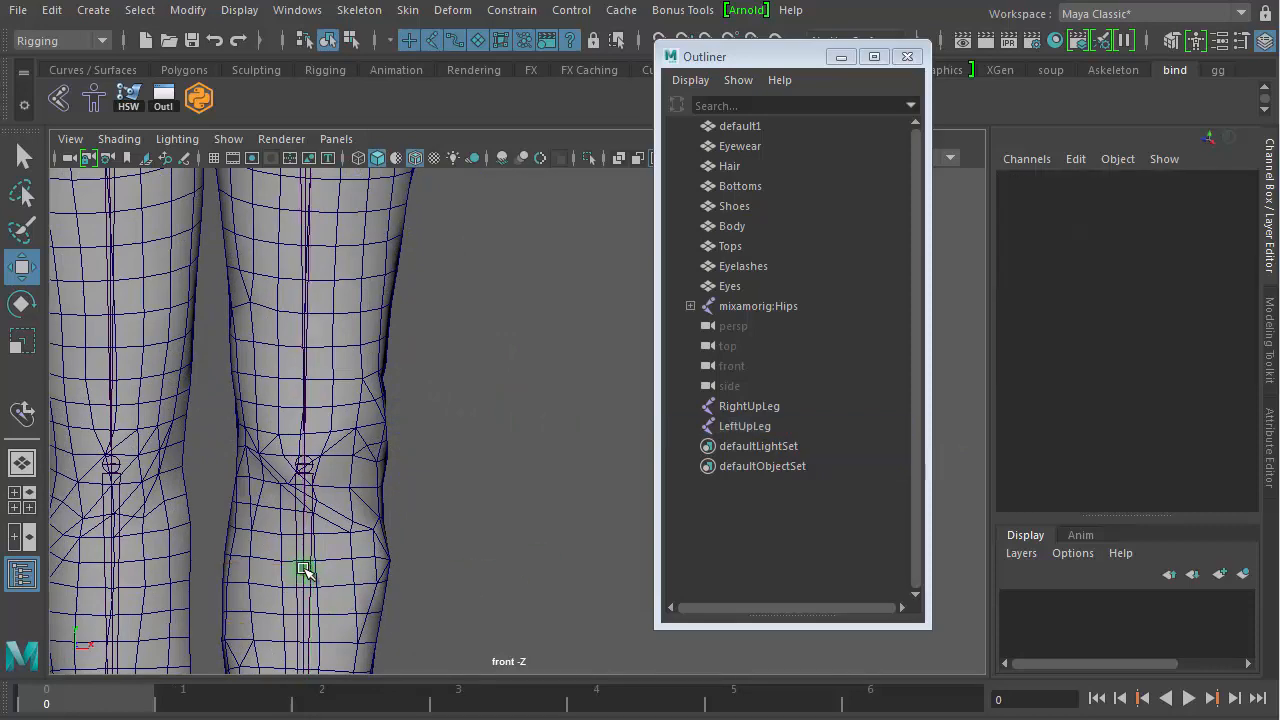
Step: Rename the duplicated RightUpLeg joint in the Outliner to twist01_RightUpLeg
click(765, 408)
ctrl+click(765, 428)
alt+right_drag(546, 456, 252, 338)
alt+middle_drag(252, 338, 266, 598)
alt+right_drag(266, 598, 646, 554)
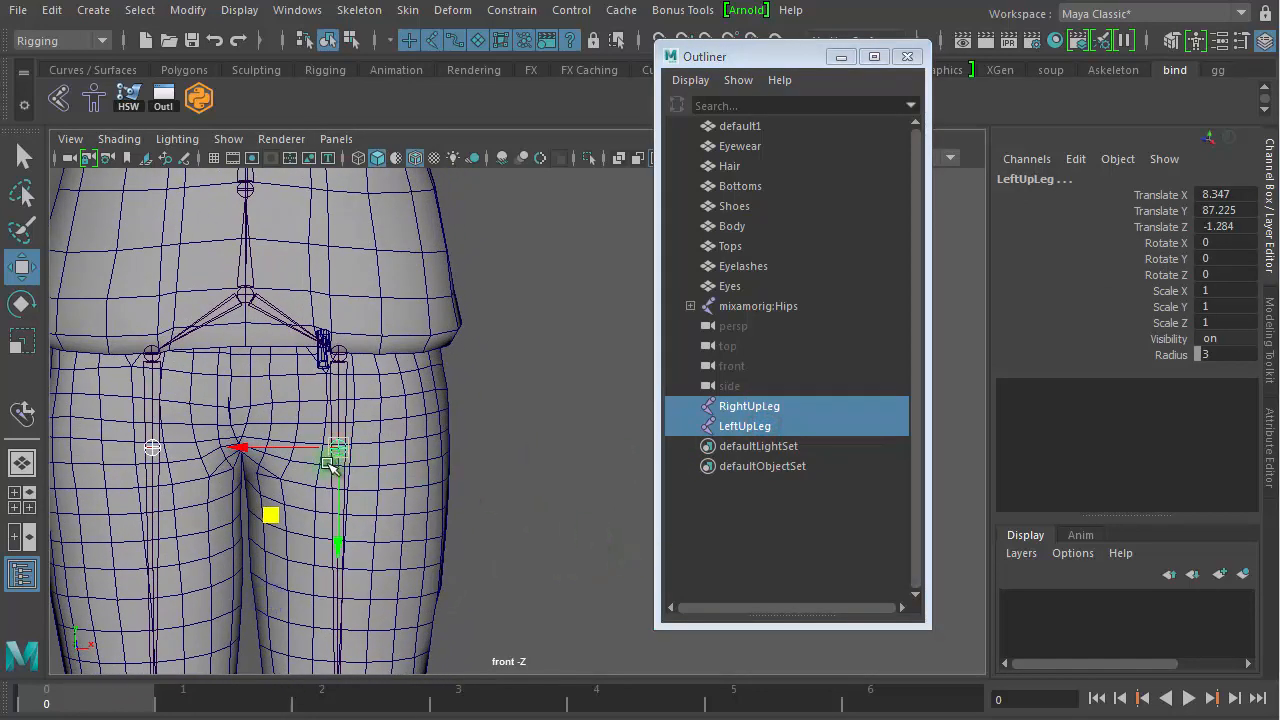
double_click(767, 406)
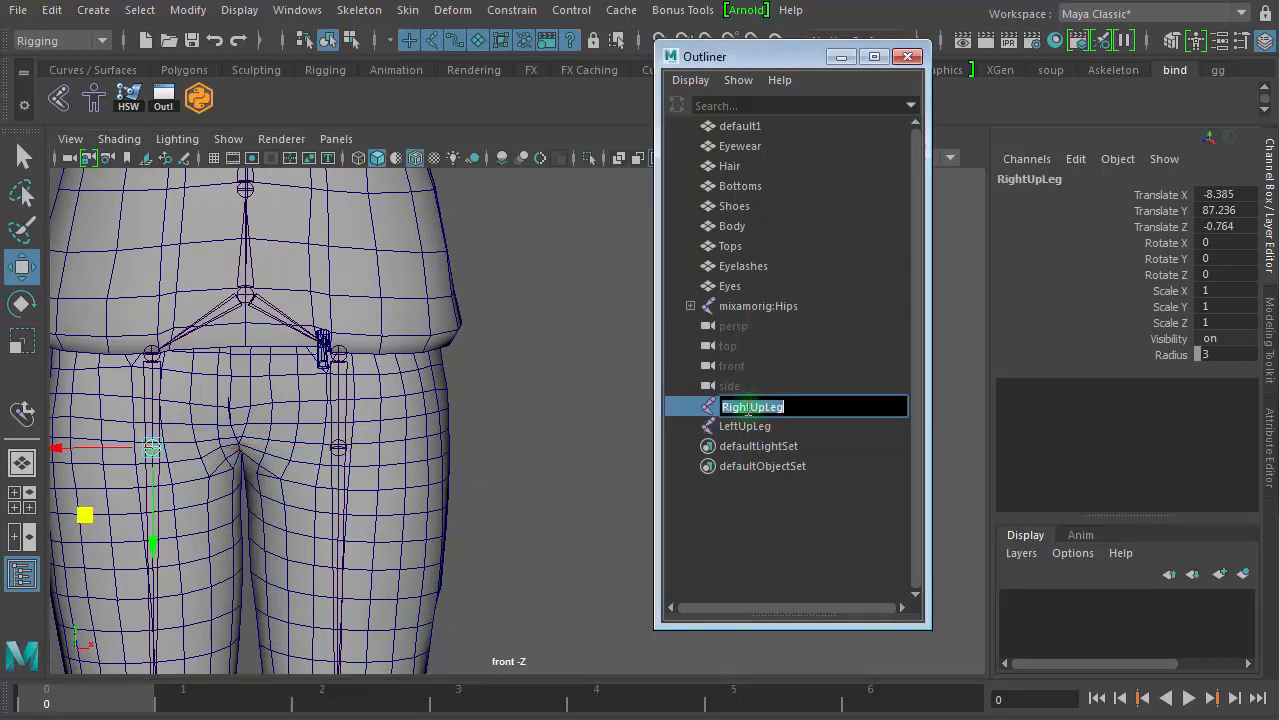
click(726, 407)
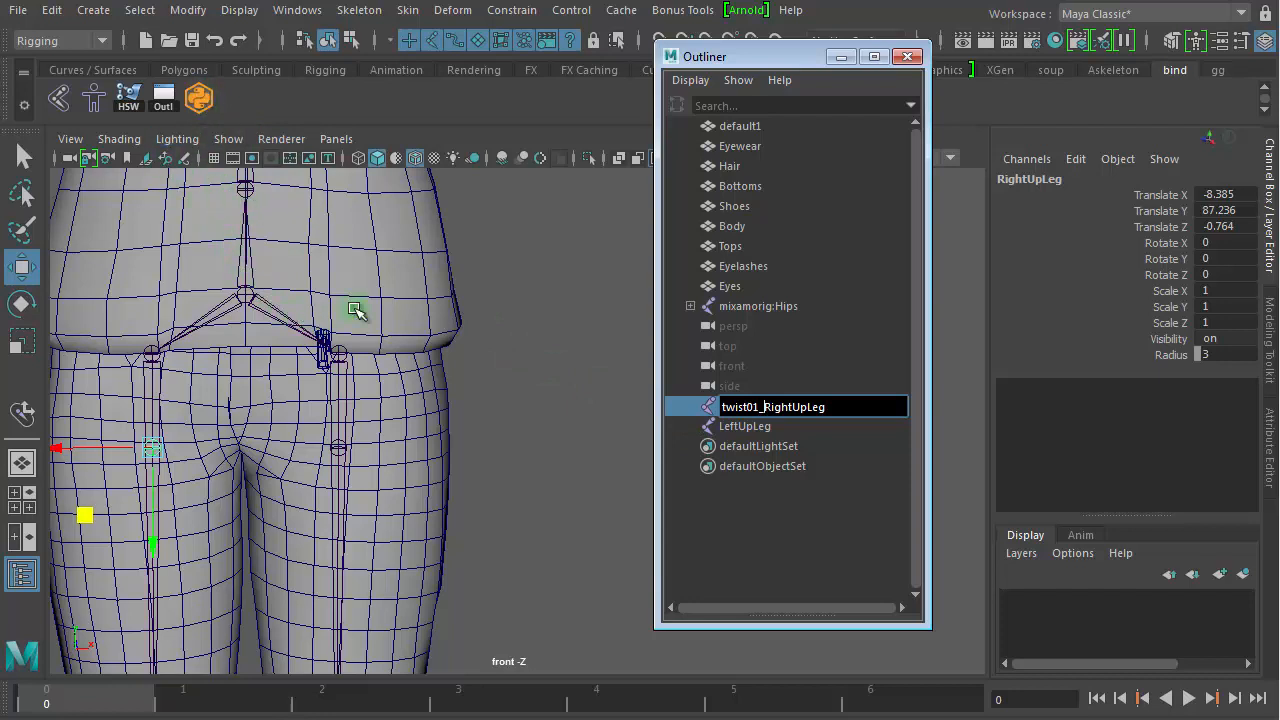
key(Return)
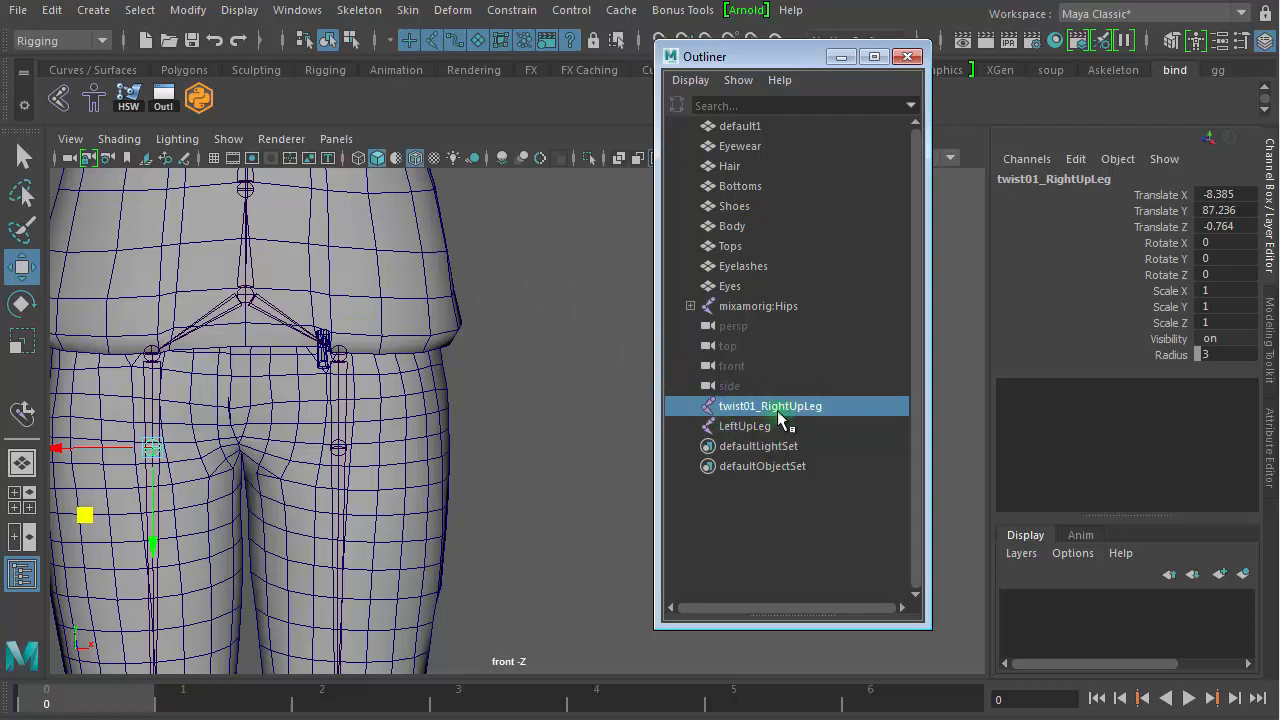
Step: Copy the twist01 prefix from the renamed right joint and rename the duplicated LeftUpLeg as twist01_LeftUpLeg
double_click(753, 402)
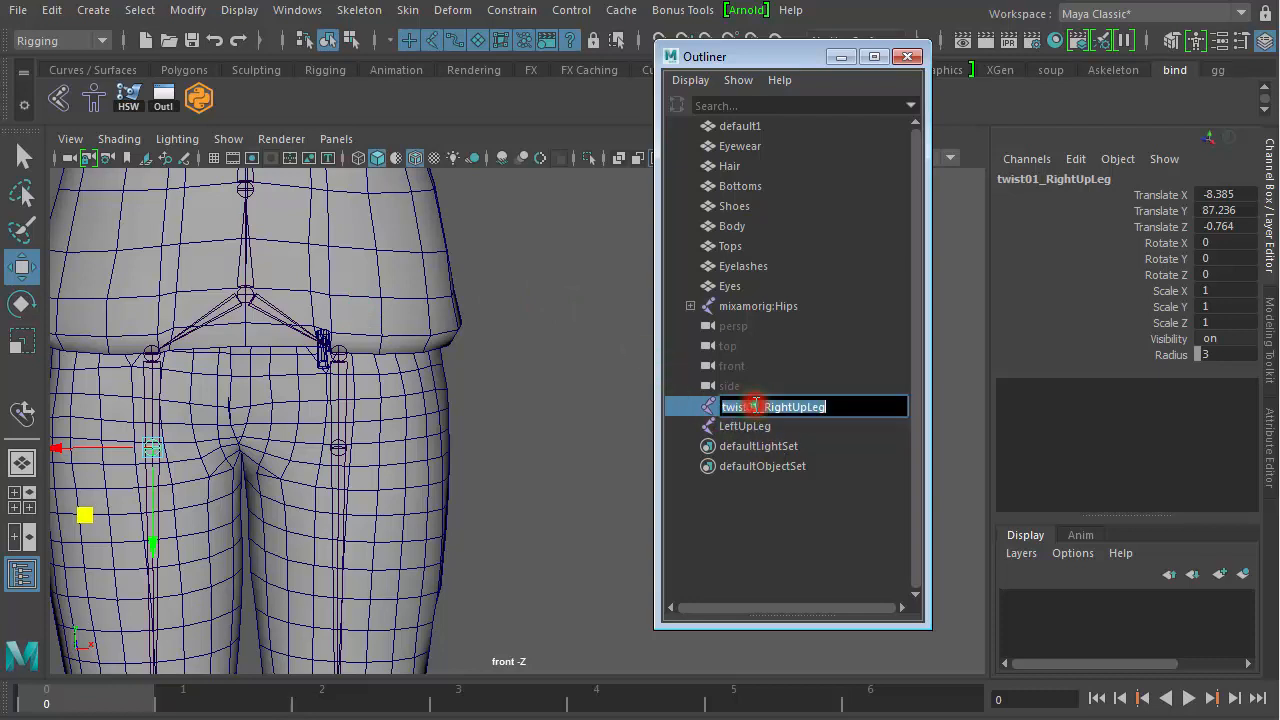
drag(760, 407, 722, 408)
key(ctrl+c)
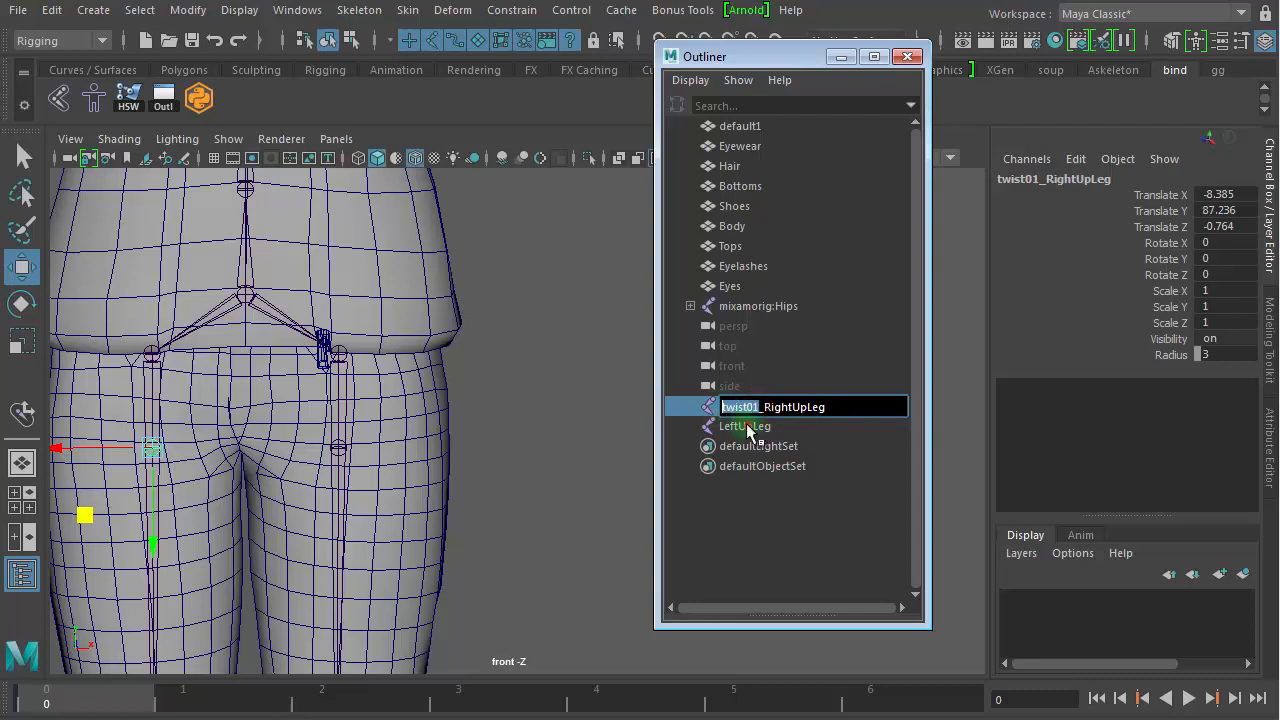
double_click(743, 427)
click(722, 427)
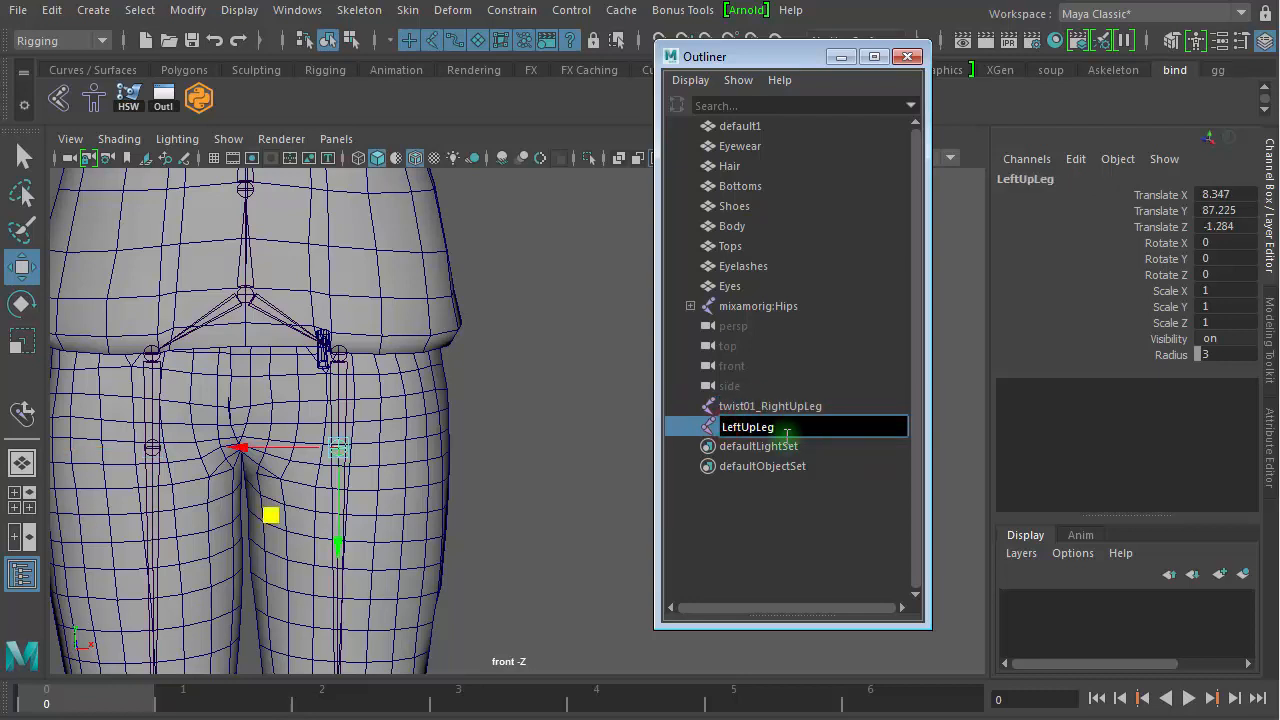
key(ctrl+v)
key(Return)
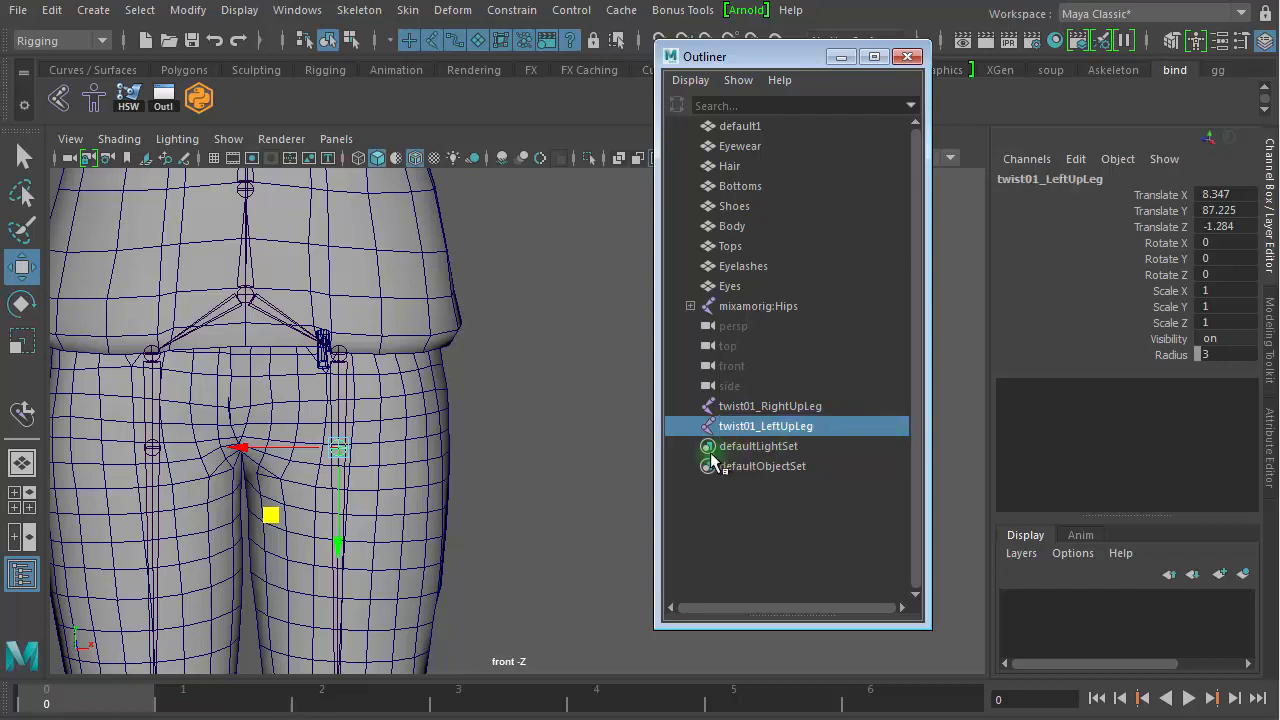
Step: Parent the twist01_LeftUpLeg joint under the skinned mixamorig:LeftUpLeg joint
alt+right_drag(403, 523, 577, 523)
alt+middle_drag(462, 487, 571, 489)
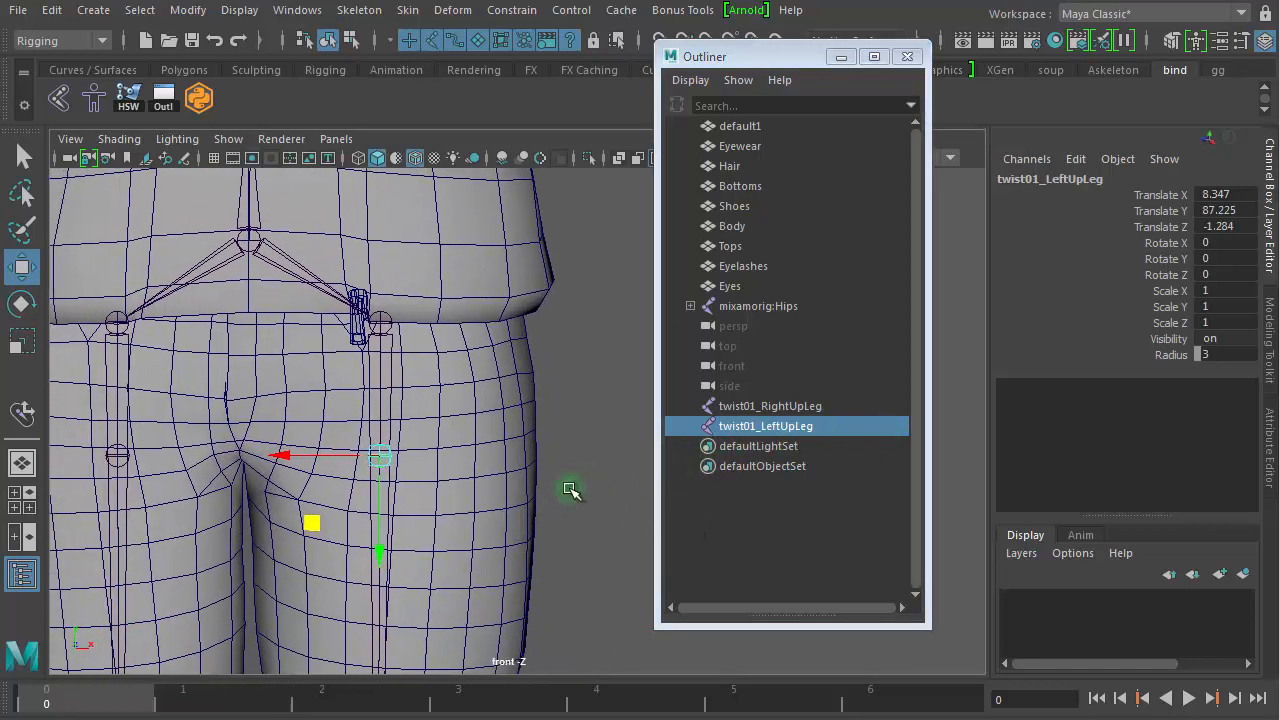
alt+right_drag(408, 462, 671, 461)
alt+middle_drag(542, 434, 630, 513)
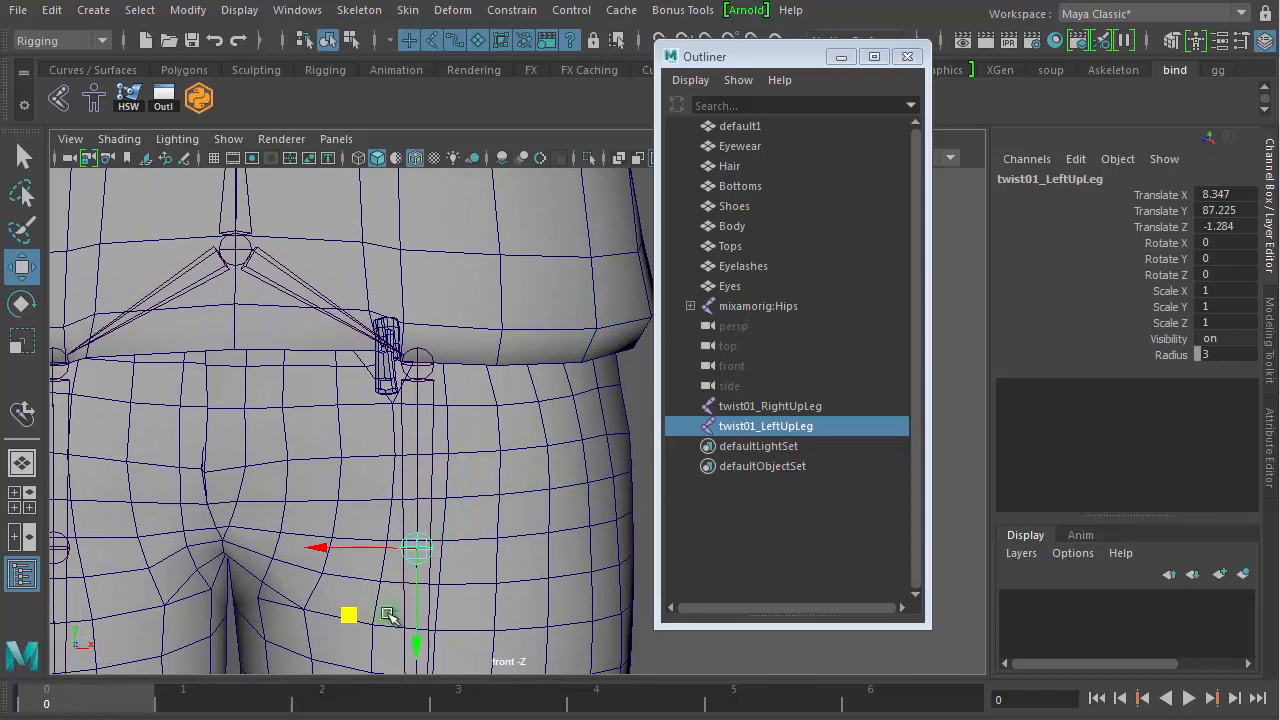
click(638, 405)
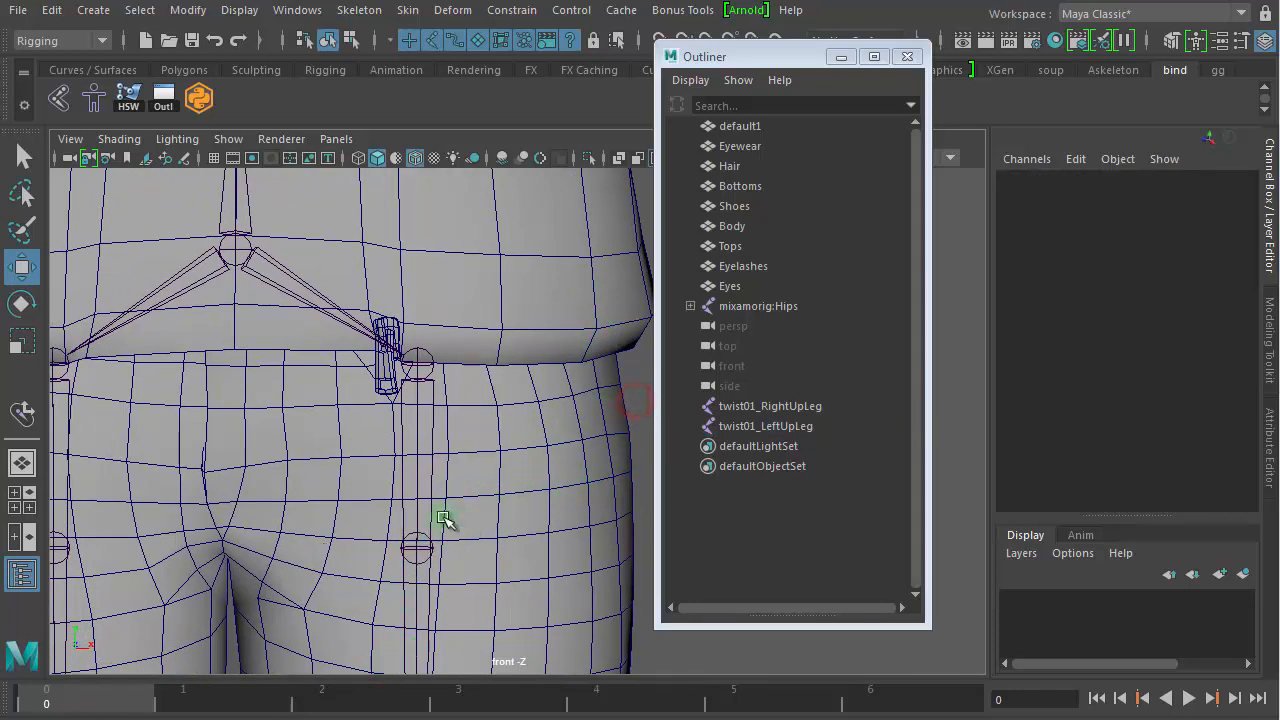
click(416, 550)
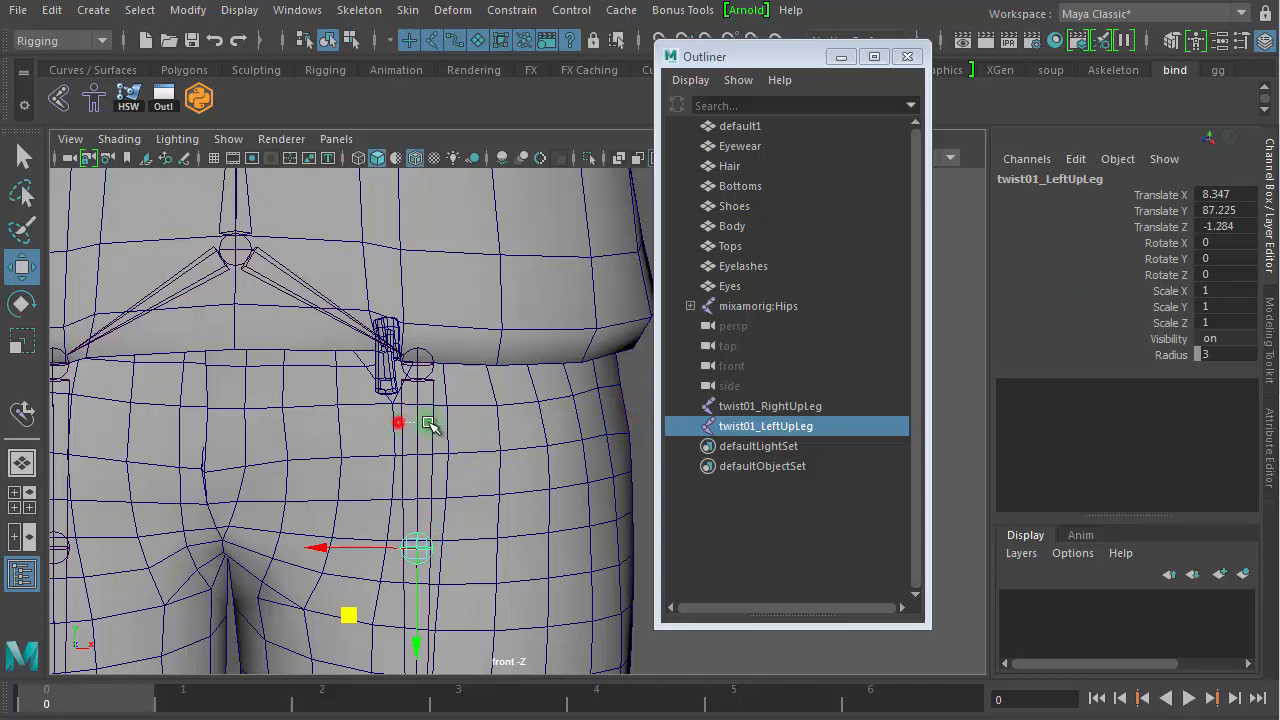
shift+click(438, 424)
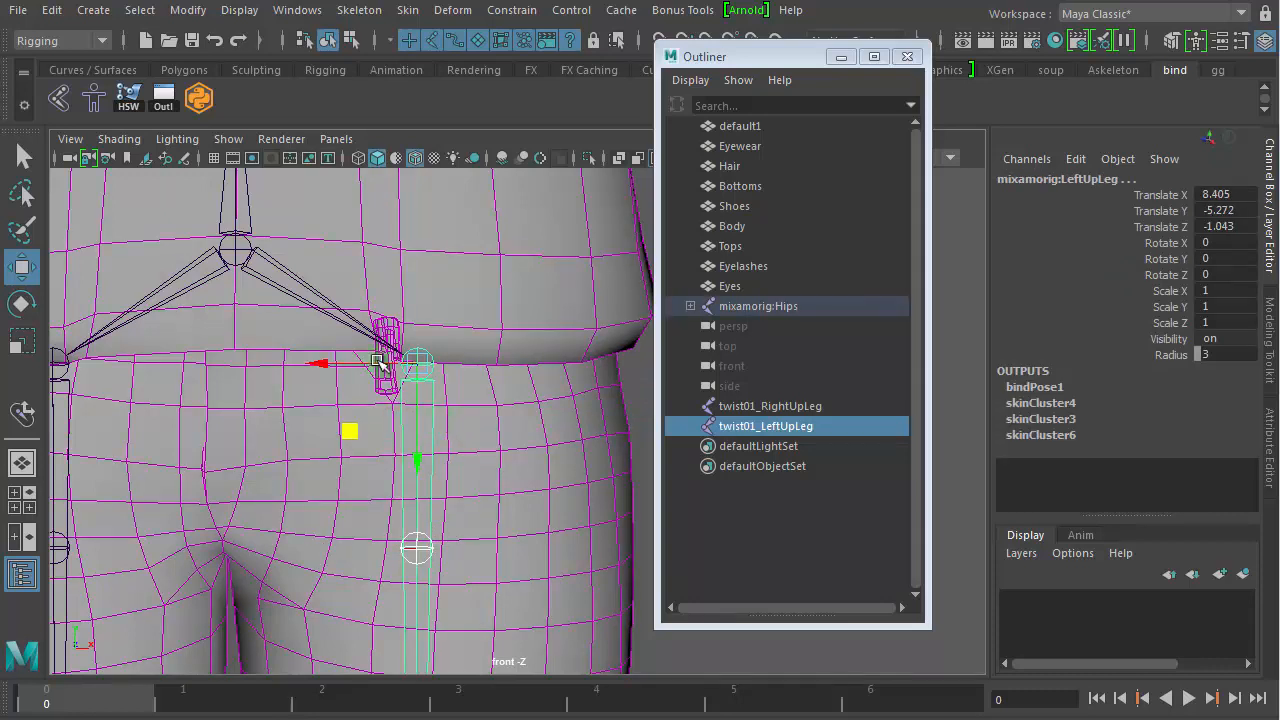
click(52, 12)
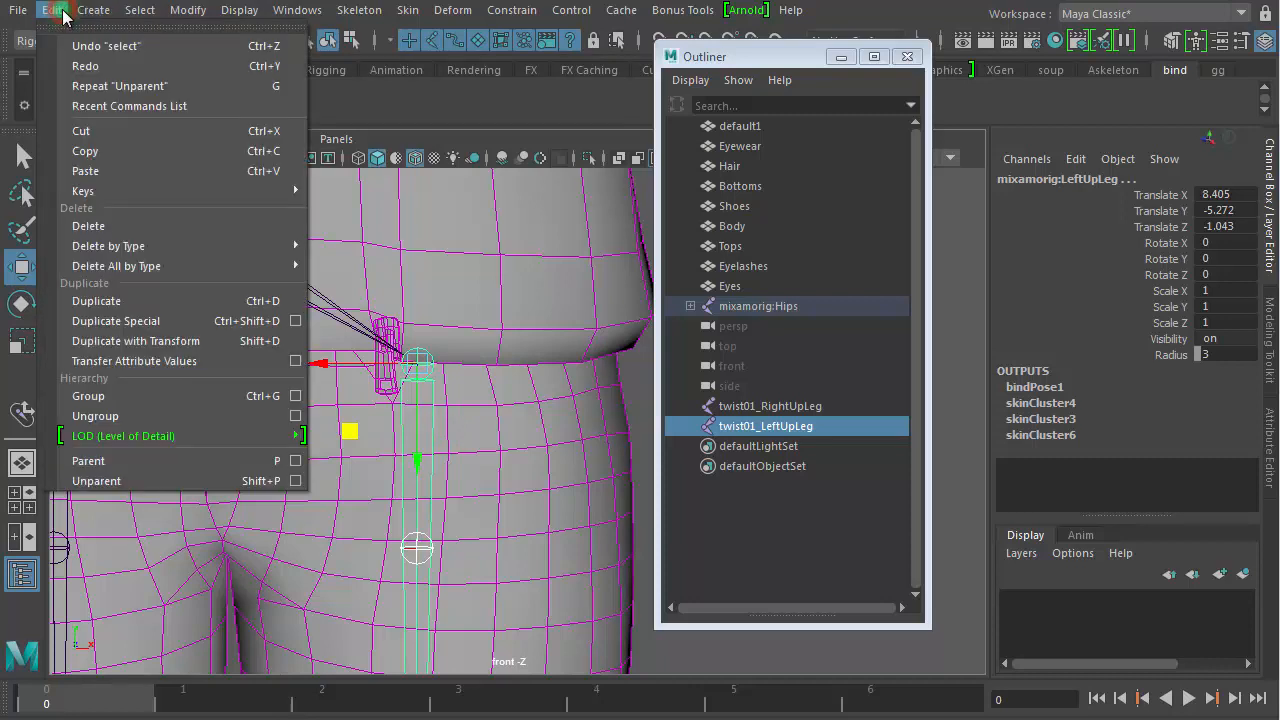
click(256, 461)
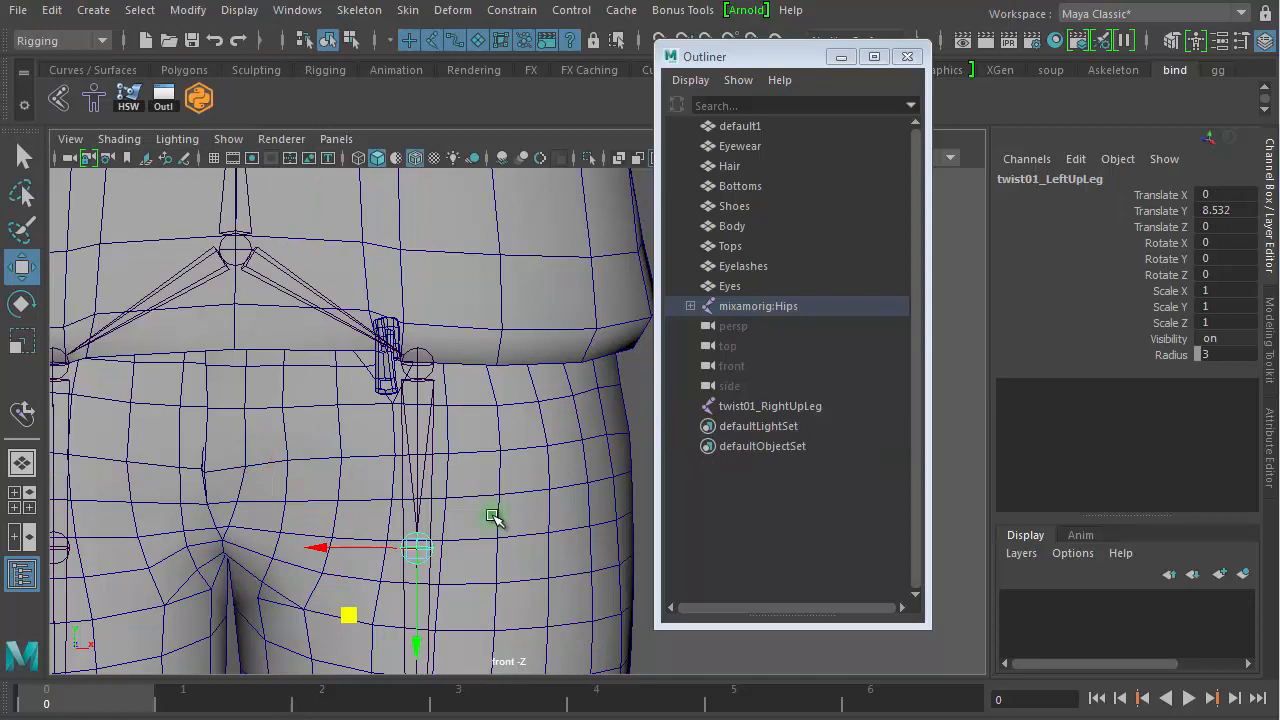
Step: Parent the twist01_RightUpLeg joint under the skinned mixamorig:RightUpLeg joint
scroll(491, 517, down, 2)
click(718, 407)
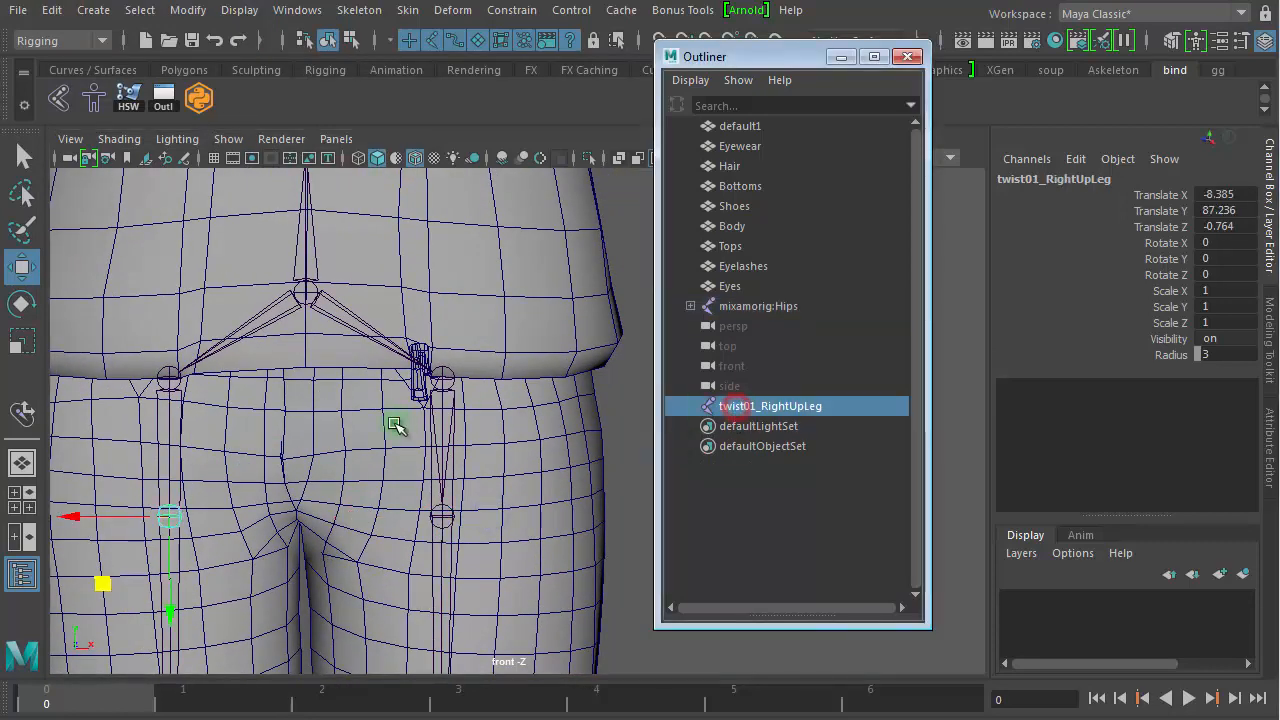
click(172, 425)
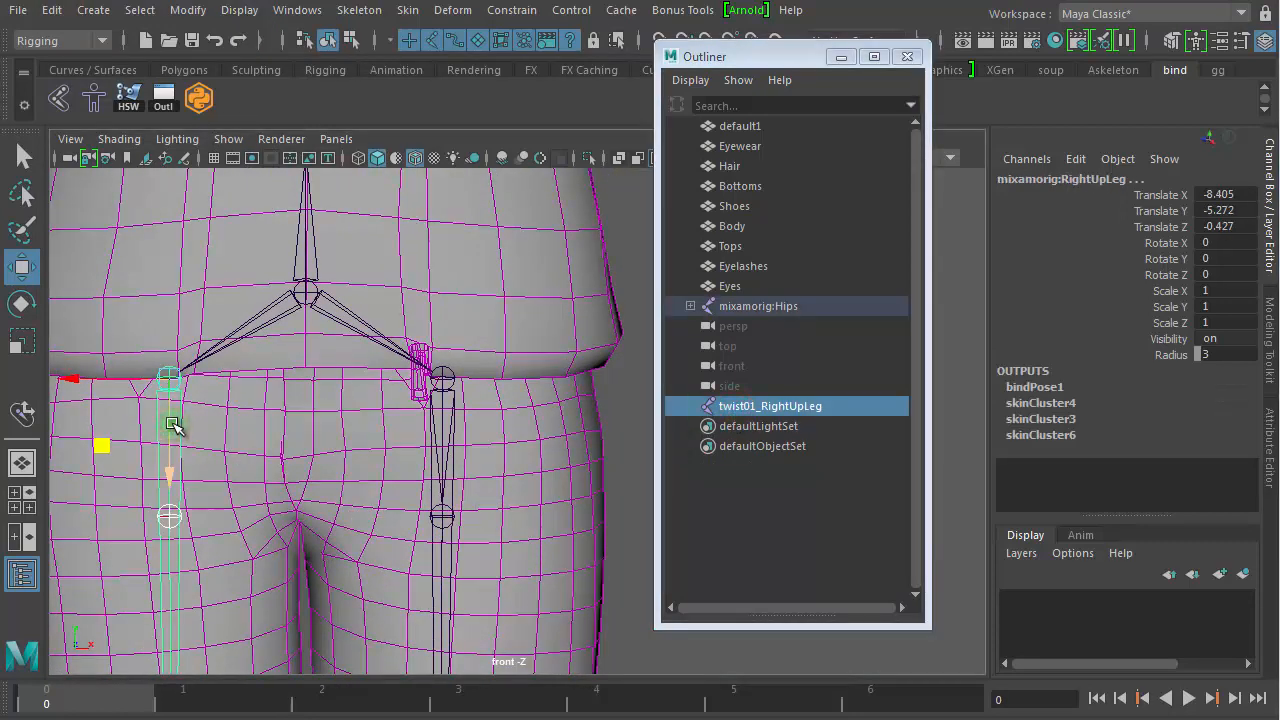
key(p)
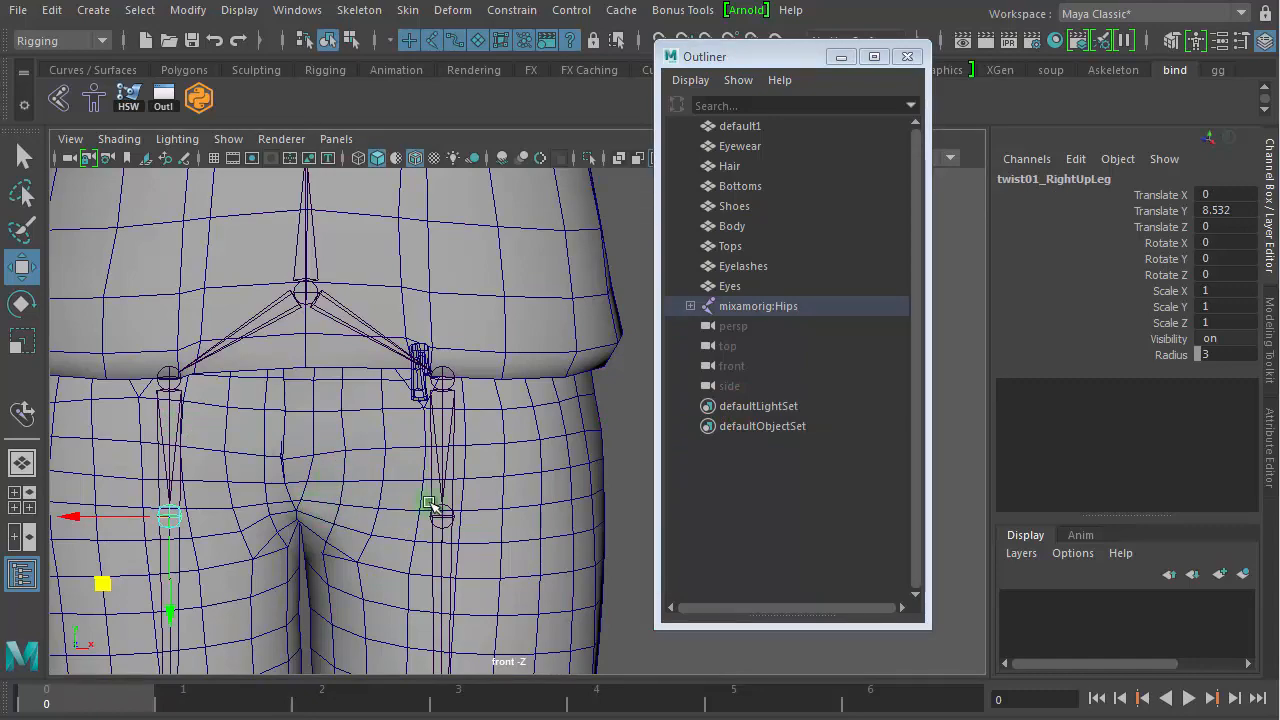
Step: Try moving twist01_RightUpLeg away from the leg to test its effect on the mesh, and undo the move
scroll(455, 461, down, 5)
alt+right_drag(455, 461, 829, 495)
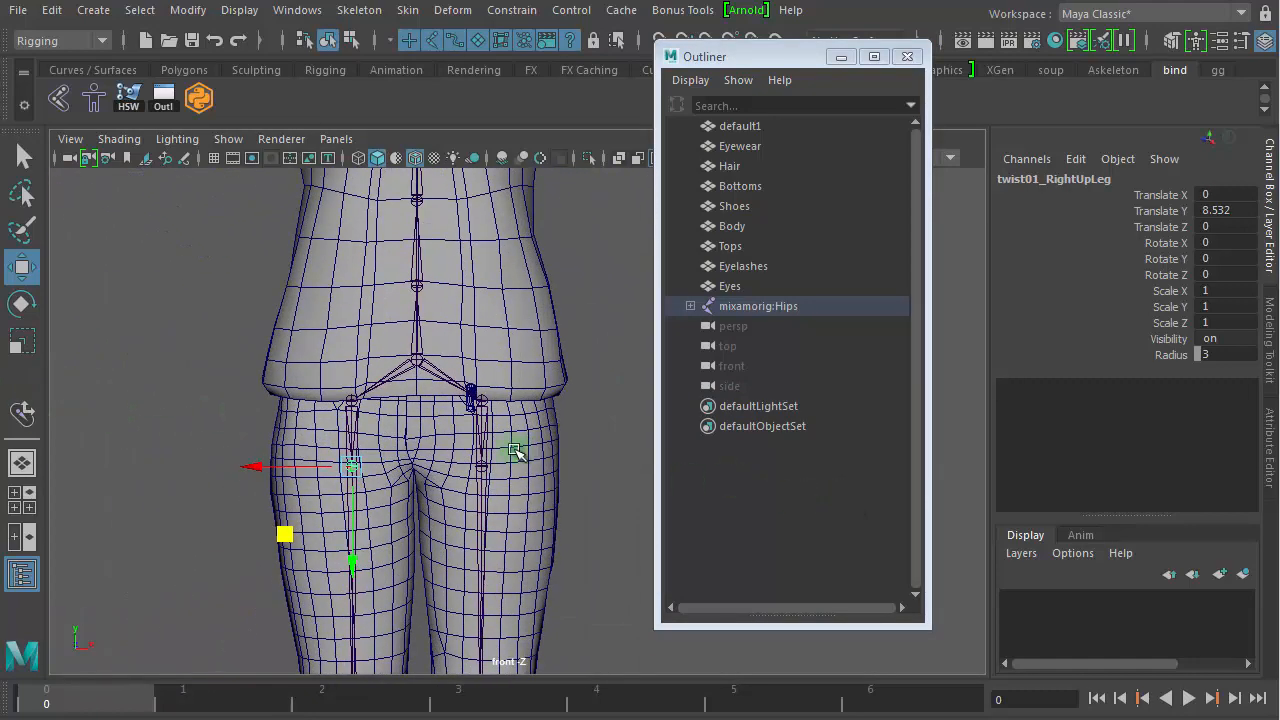
alt+right_drag(401, 426, 32, 322)
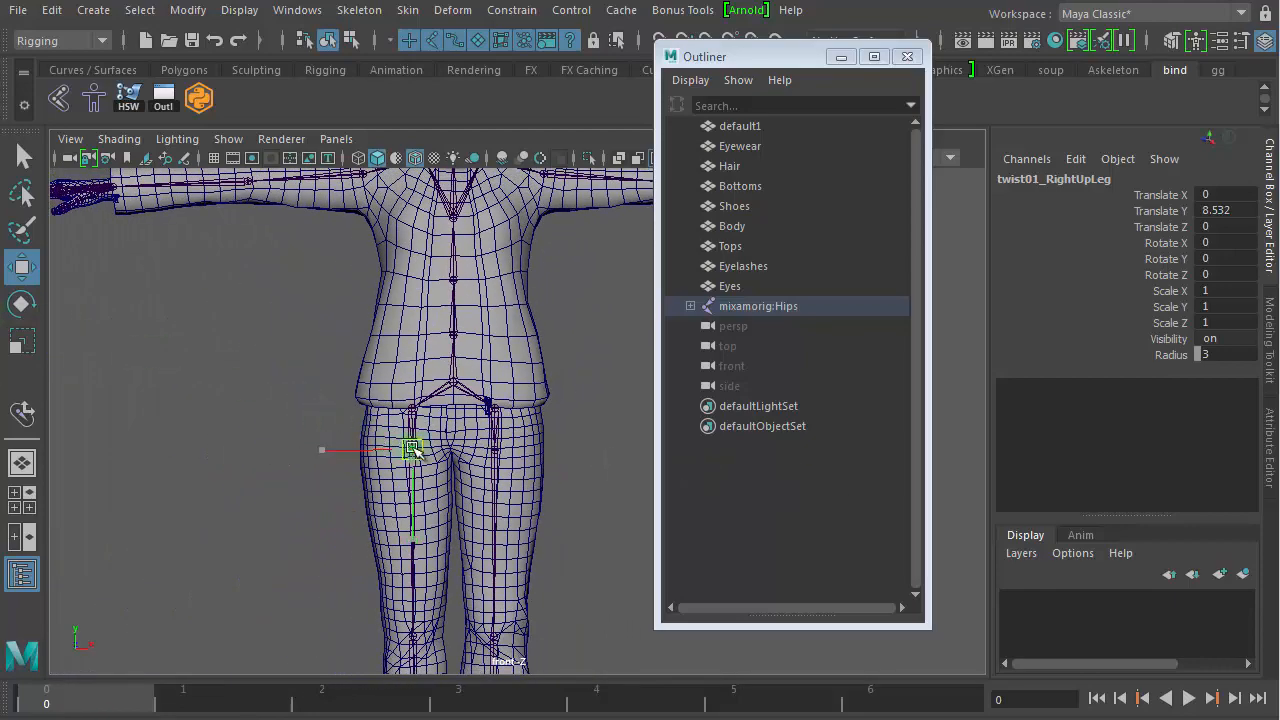
drag(414, 450, 200, 470)
key(ctrl+z)
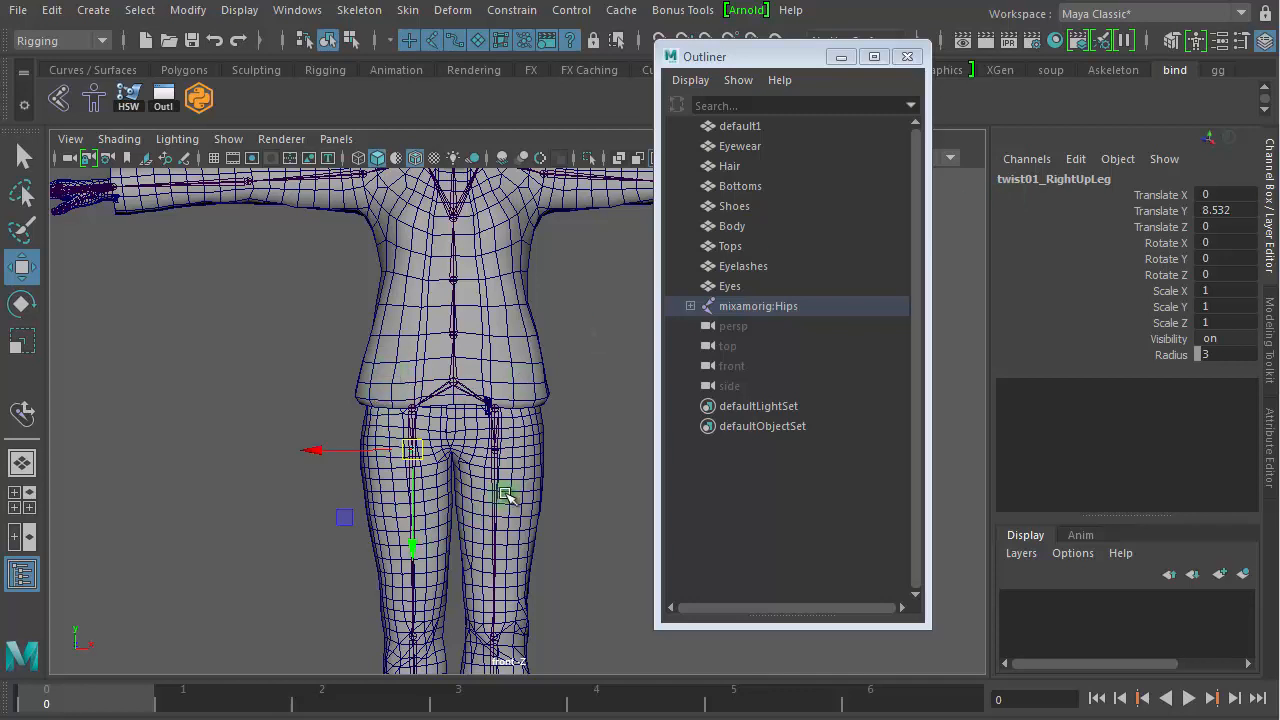
Step: Open the Paint Skin Weights Tool for the Bottoms mesh and look through its influence list from the hips down both legs
click(530, 452)
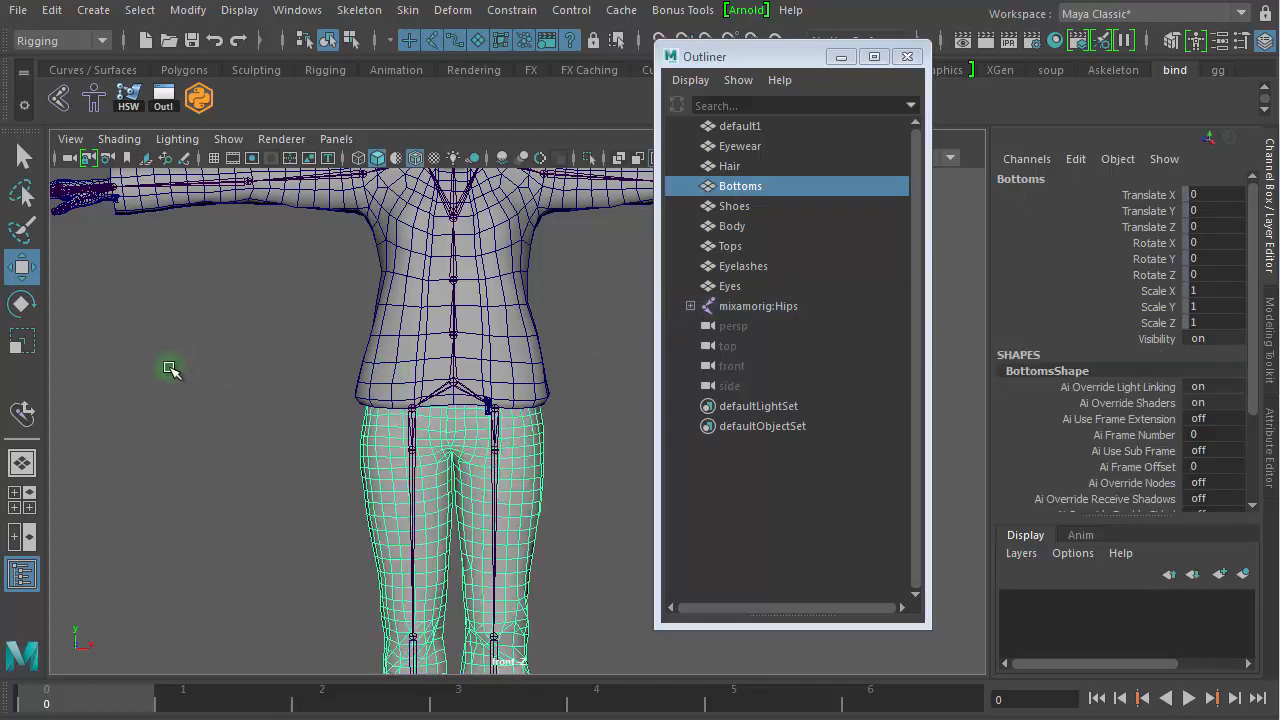
right_click(224, 362)
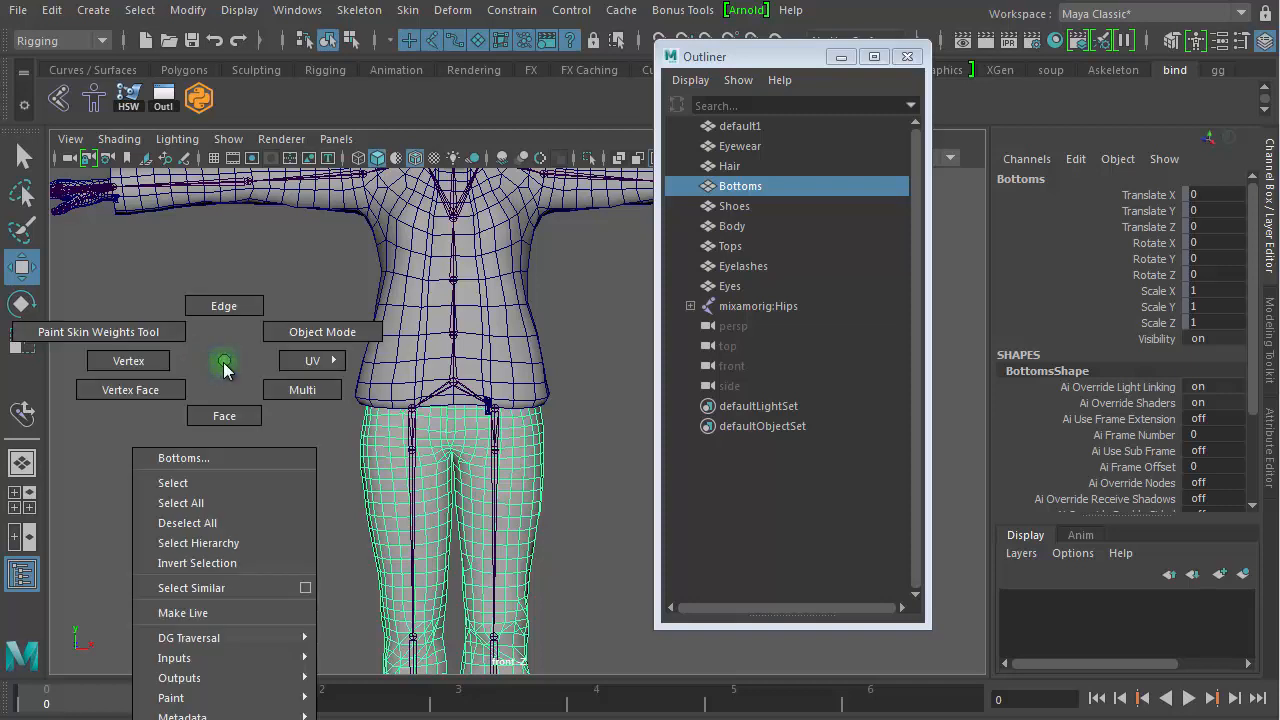
right_drag(224, 362, 108, 332)
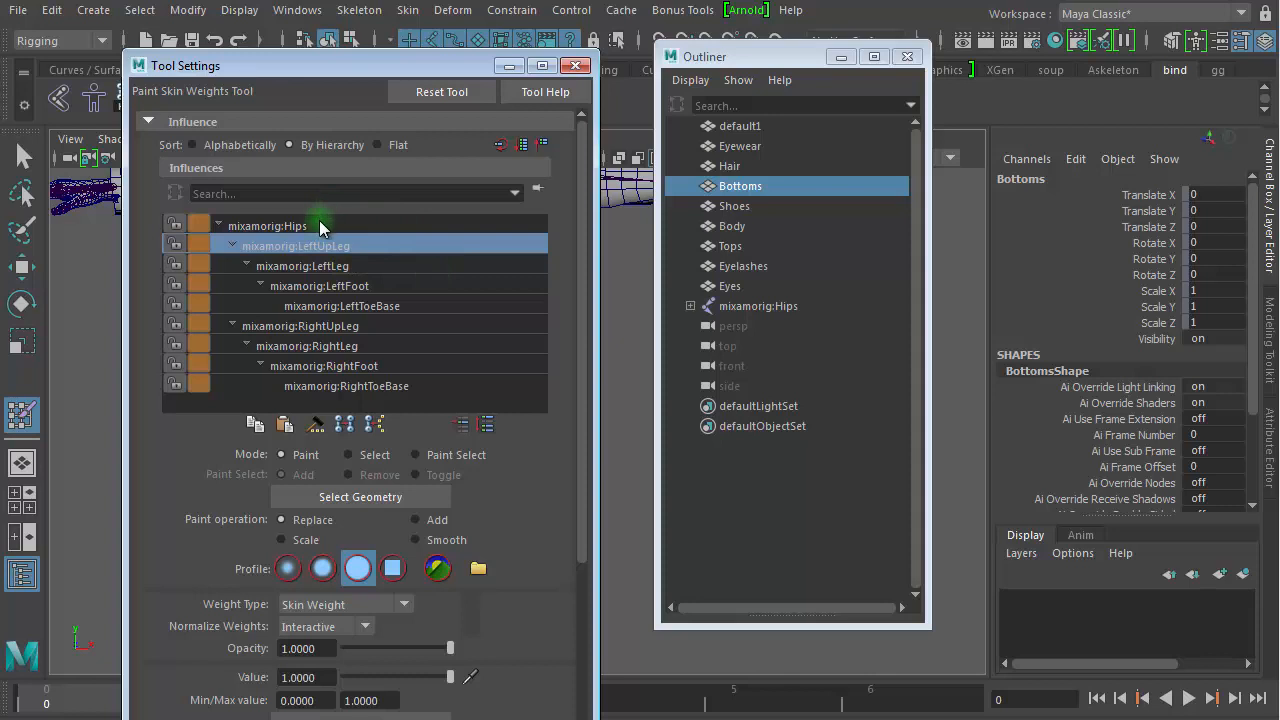
click(319, 226)
click(325, 288)
click(330, 346)
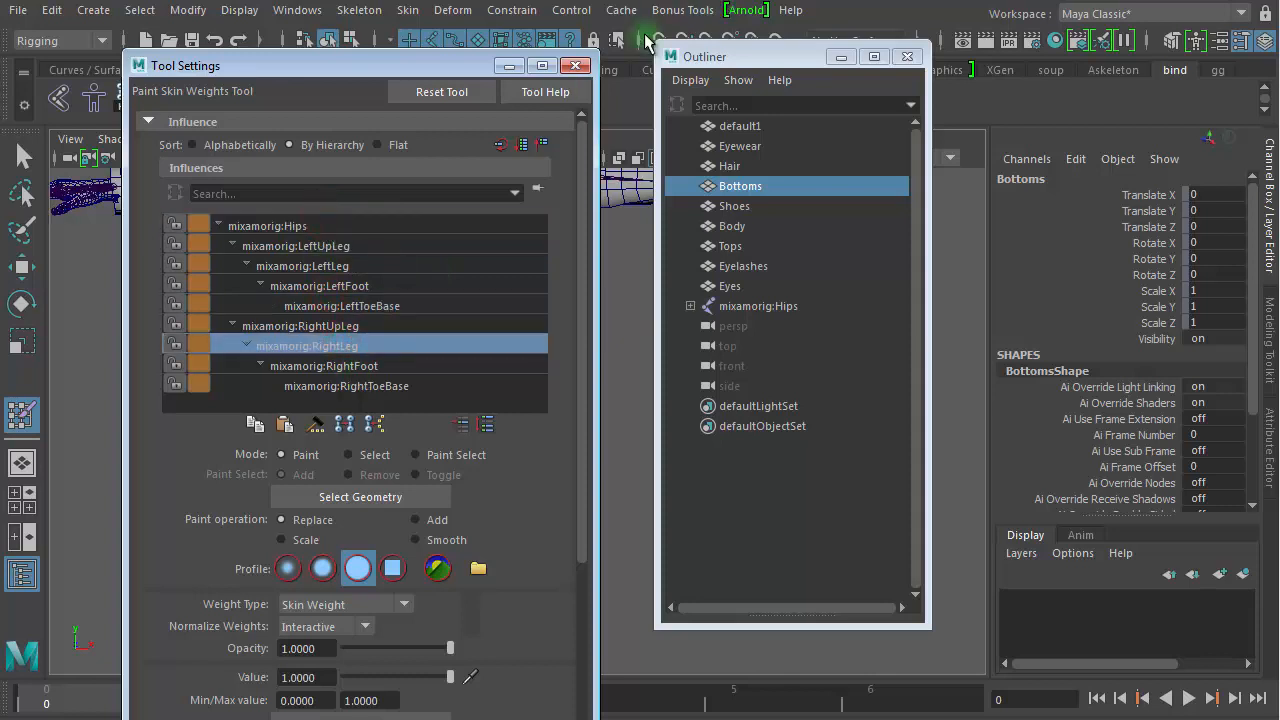